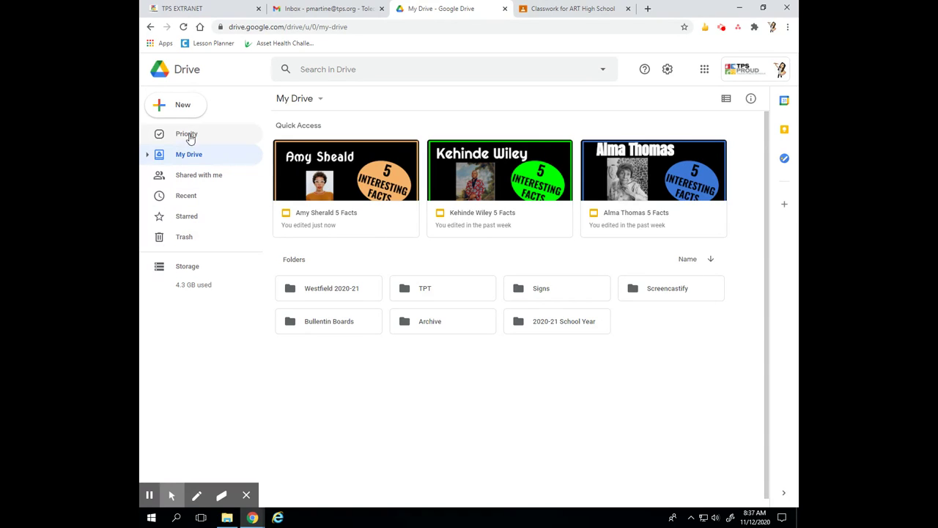
Create a new blank Google Drawings file from Drive
{"action": "left_click", "coordinate": [179, 106]}
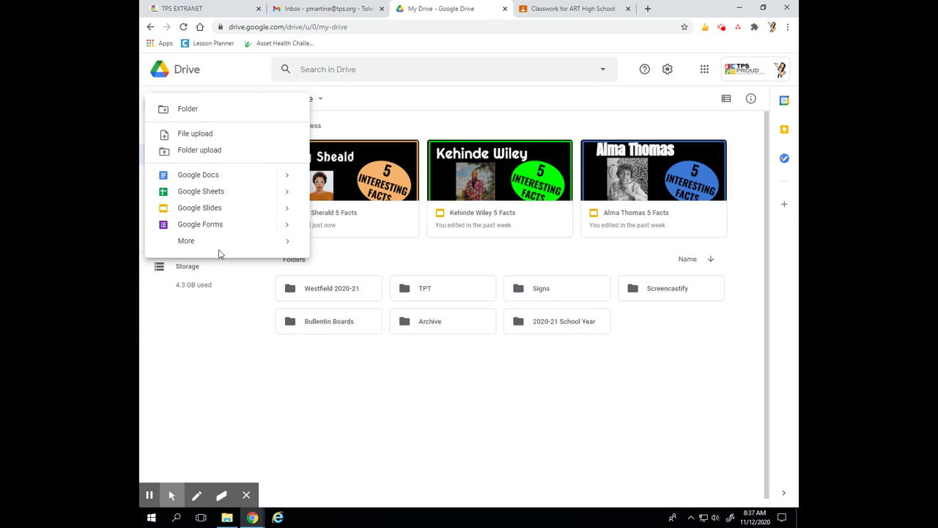
{"action": "mouse_move", "coordinate": [218, 243]}
{"action": "left_click", "coordinate": [344, 252]}
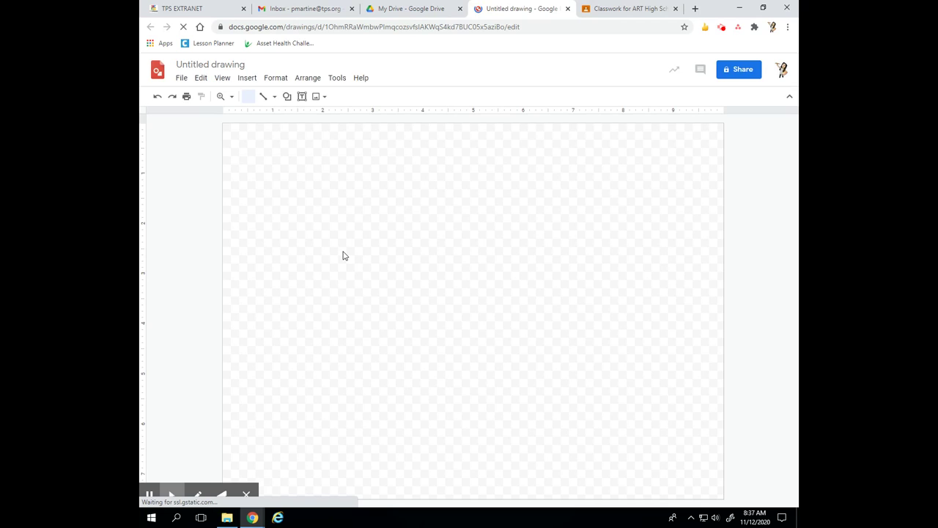
Rename the untitled drawing as "Triangular Forms _ " followed by the teacher's name
{"action": "left_click", "coordinate": [212, 64]}
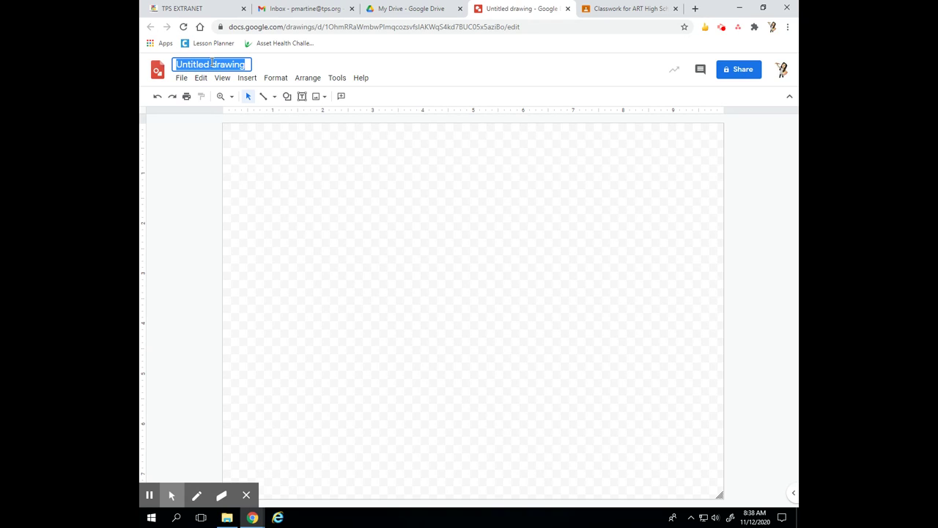
{"action": "type", "text": "Tr"}
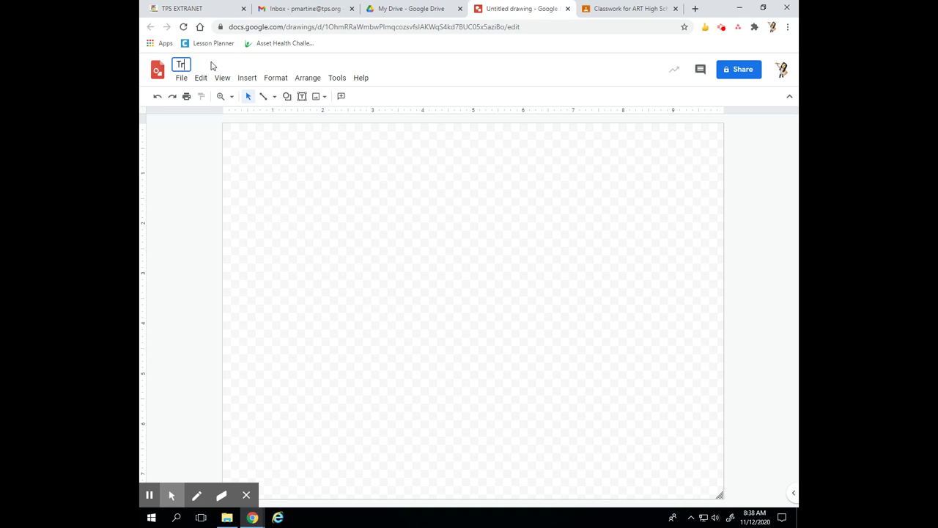
{"action": "type", "text": "iangle"}
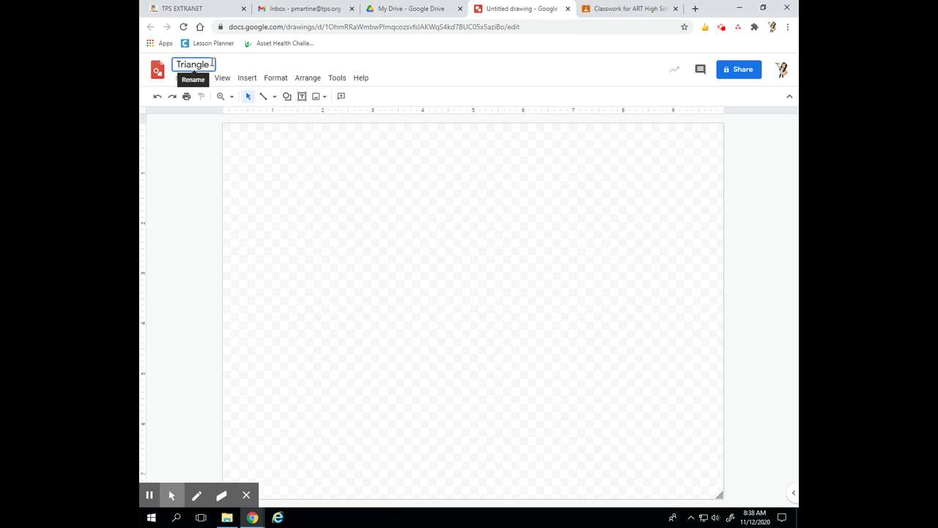
{"action": "key", "text": "BackSpace"}
{"action": "key", "text": "BackSpace"}
{"action": "type", "text": "ula"}
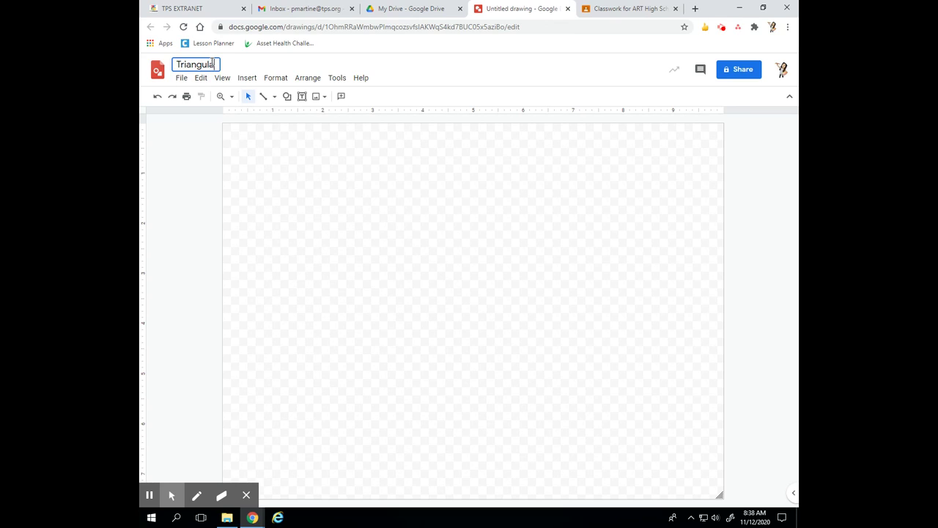
{"action": "type", "text": "r Forms _ Mrs. Martinez"}
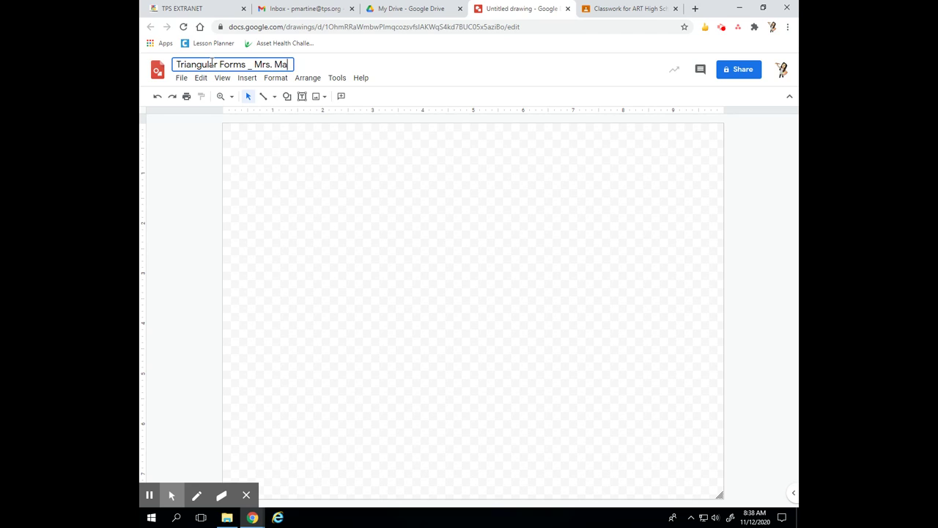
{"action": "left_click", "coordinate": [154, 141]}
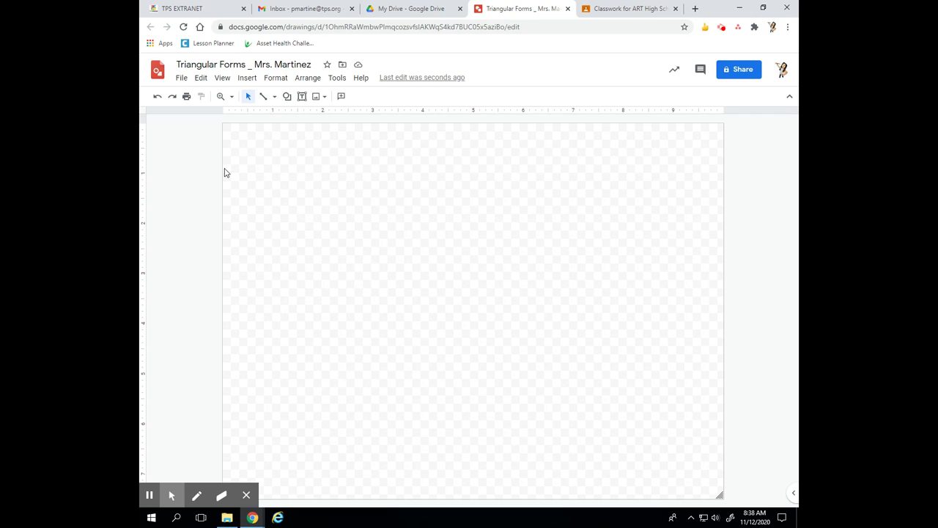
Draw an oval about 3.2 inches wide and 3.4 inches tall left of the canvas centre, and deselect it
{"action": "left_click", "coordinate": [286, 97]}
{"action": "mouse_move", "coordinate": [336, 118]}
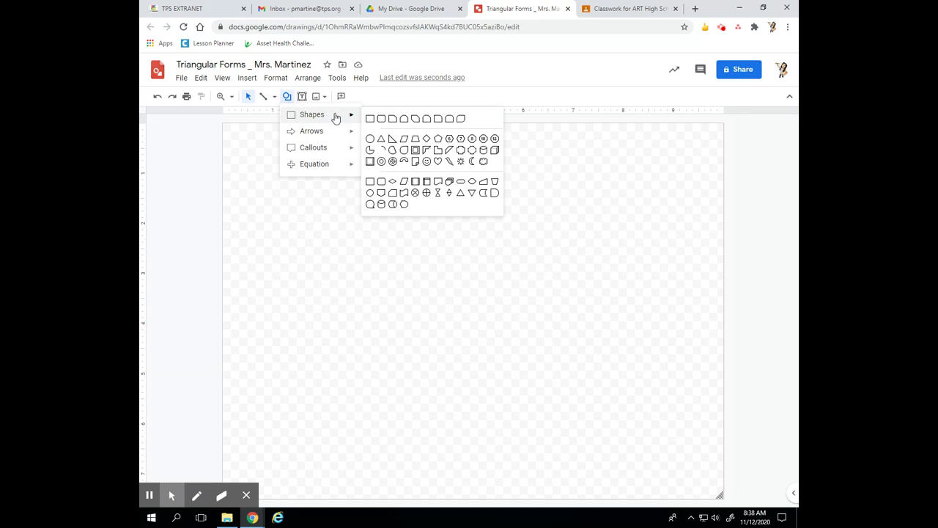
{"action": "left_click", "coordinate": [370, 139]}
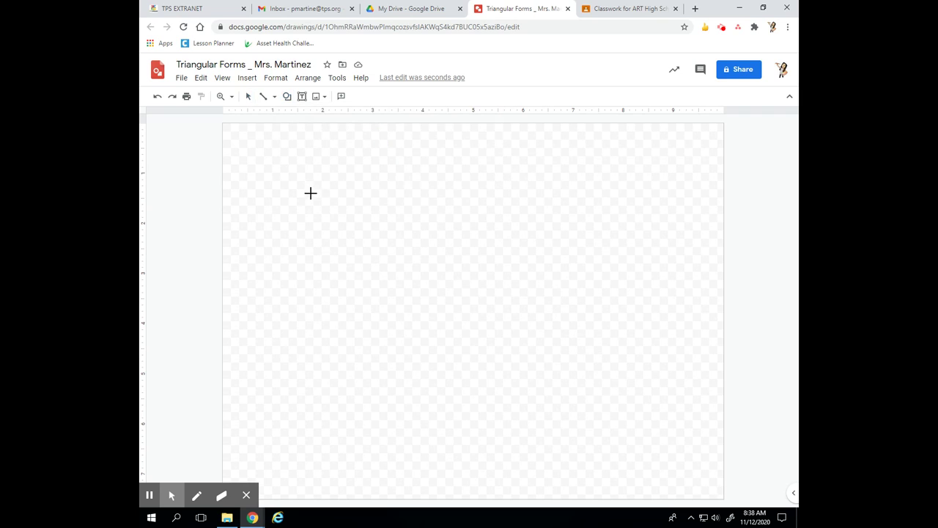
{"action": "left_click_drag", "start_coordinate": [310, 193], "coordinate": [470, 360]}
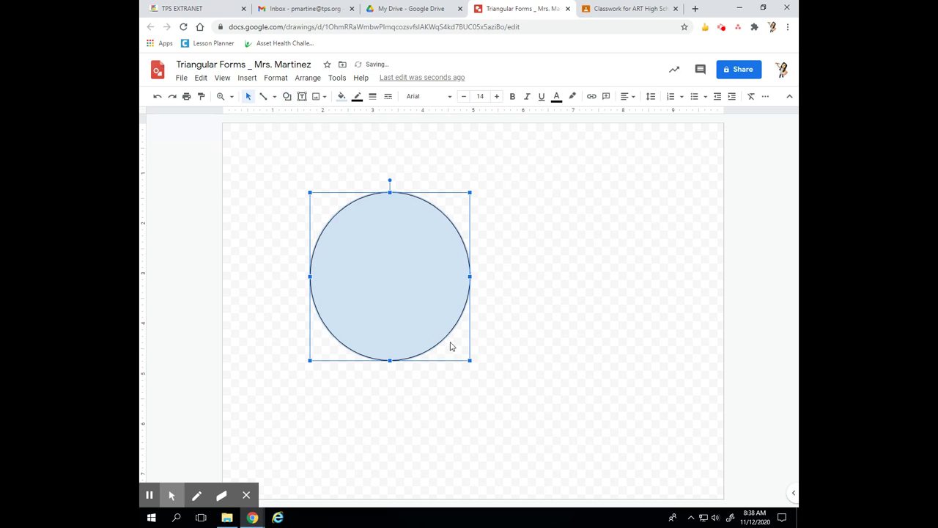
{"action": "left_click", "coordinate": [169, 233]}
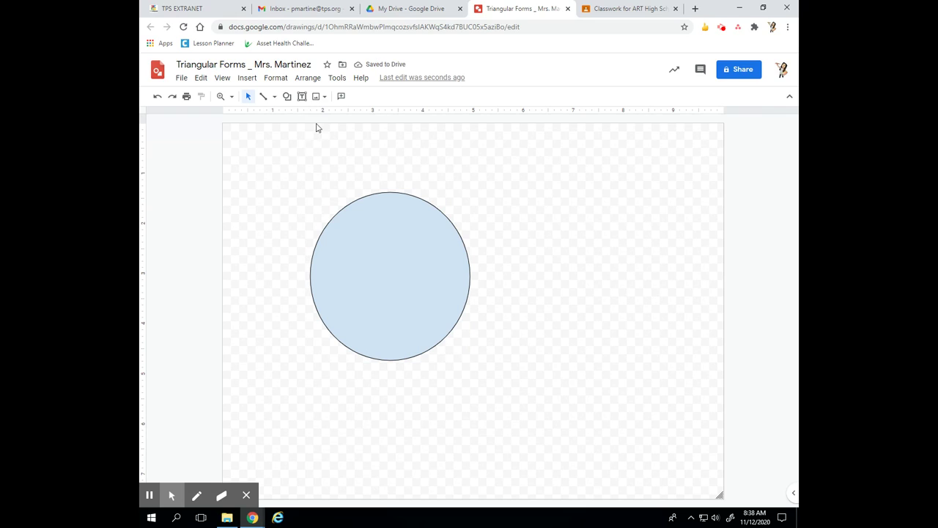
Draw a flowchart cylinder about 3.5 inches wide and 4.3 inches tall to the right of the oval, and deselect it
{"action": "left_click", "coordinate": [287, 96]}
{"action": "mouse_move", "coordinate": [308, 114]}
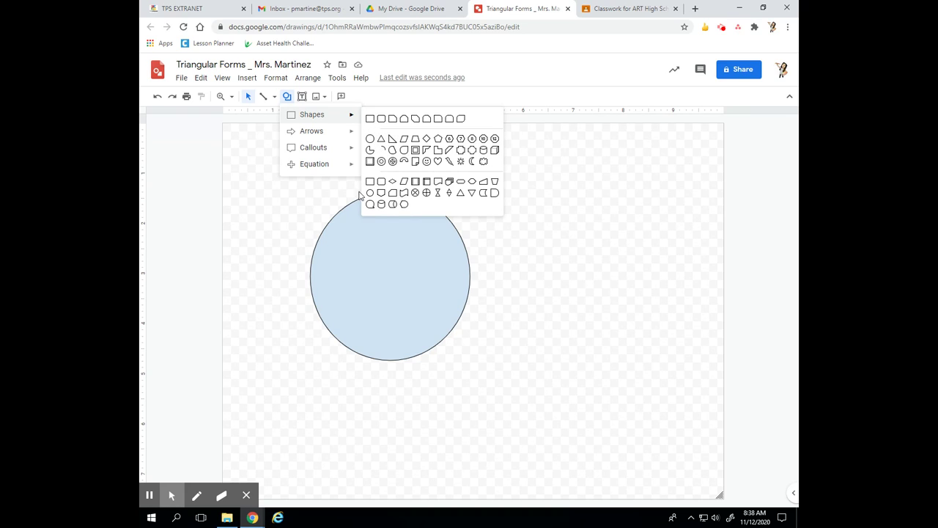
{"action": "left_click", "coordinate": [382, 207]}
{"action": "left_click_drag", "start_coordinate": [516, 192], "coordinate": [694, 406]}
{"action": "left_click", "coordinate": [197, 297]}
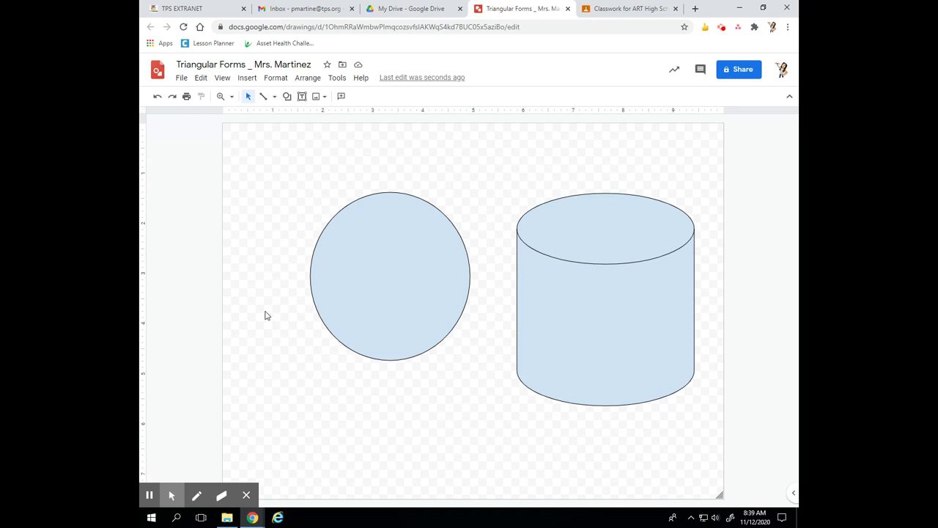
Delete the oval and the cylinder from the canvas
{"action": "left_click", "coordinate": [404, 252]}
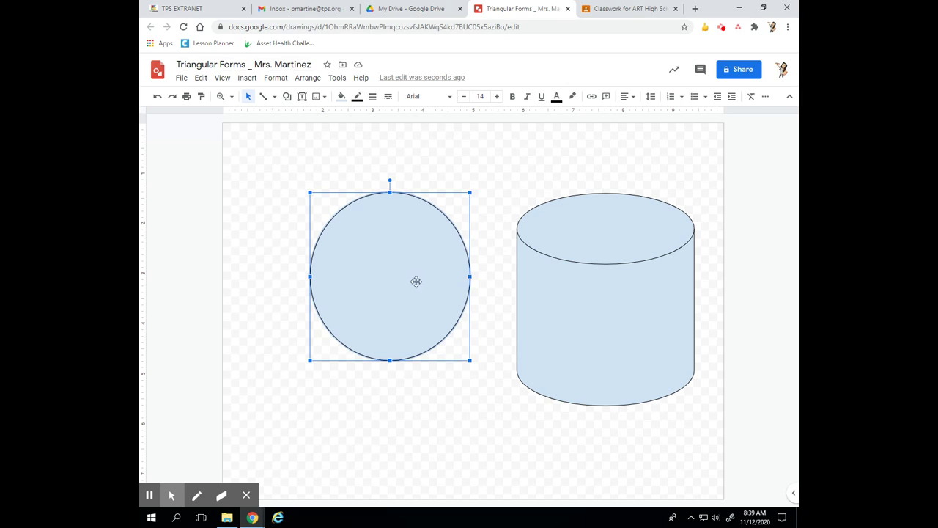
{"action": "key", "text": "Delete"}
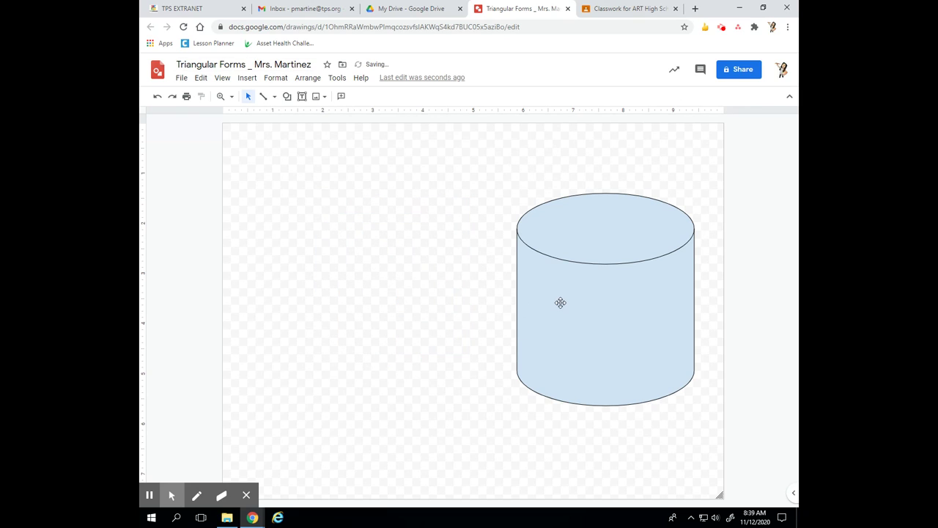
{"action": "left_click", "coordinate": [560, 305]}
{"action": "key", "text": "Delete"}
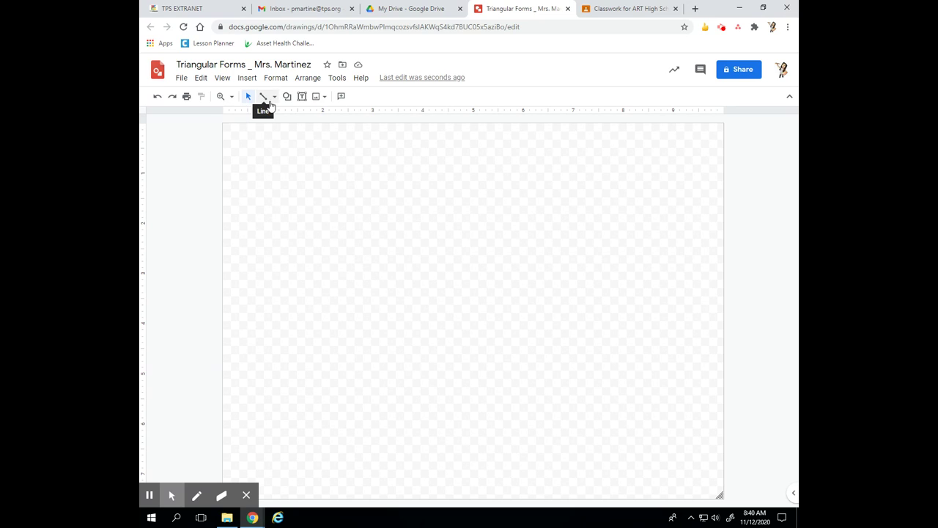
Draw a closed polyline right triangle in the canvas's upper-left corner, about 2.7 inches wide and 2.4 inches tall
{"action": "left_click", "coordinate": [275, 98]}
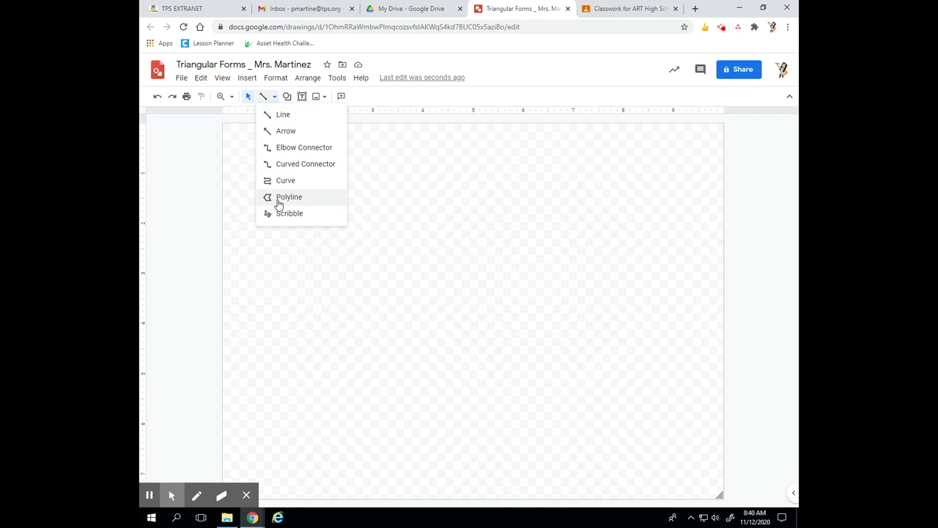
{"action": "left_click", "coordinate": [303, 199]}
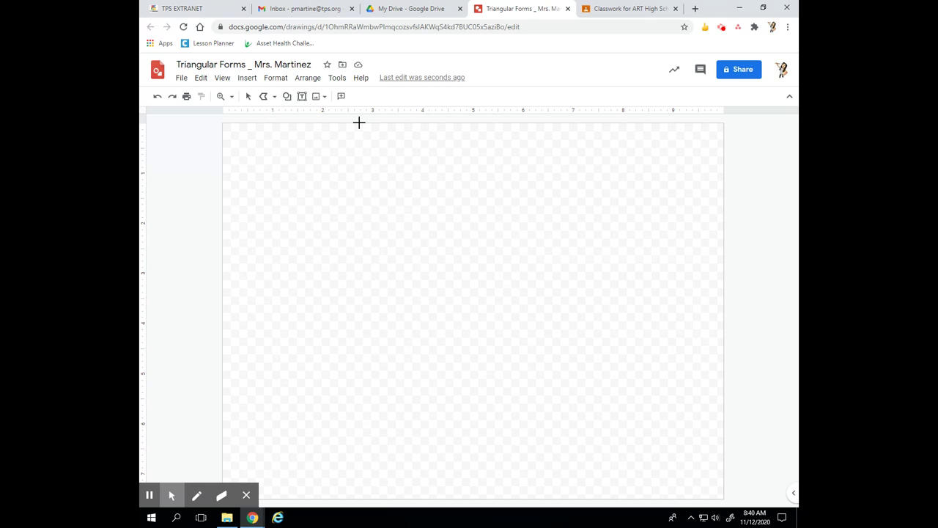
{"action": "left_click_drag", "start_coordinate": [358, 123], "coordinate": [223, 123]}
{"action": "left_click", "coordinate": [223, 244]}
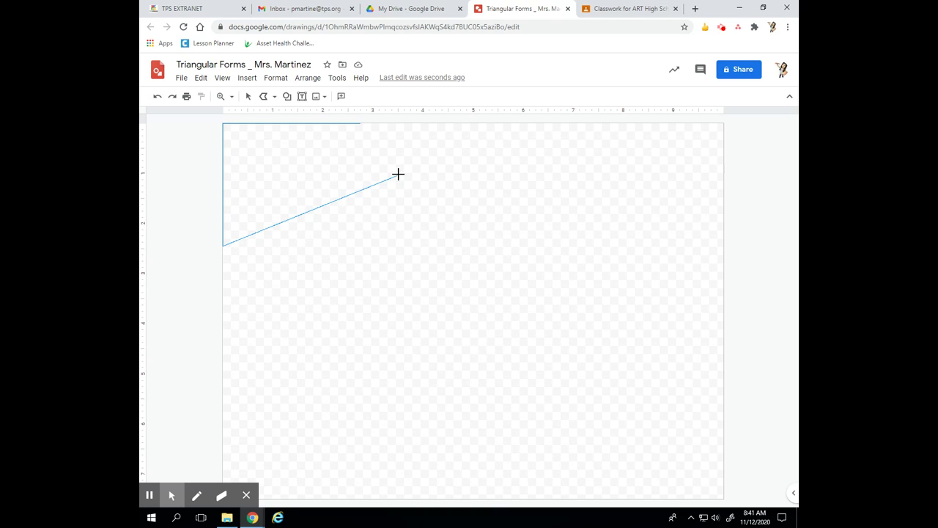
{"action": "left_click", "coordinate": [361, 124]}
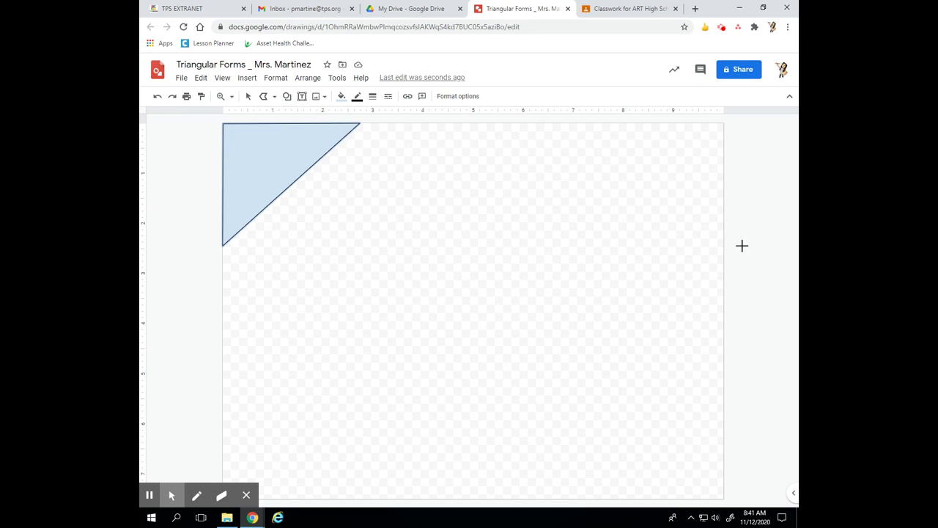
Try a separate polyline triangle in the canvas's right half, ending just short of its start point, and undo it
{"action": "left_click", "coordinate": [475, 213]}
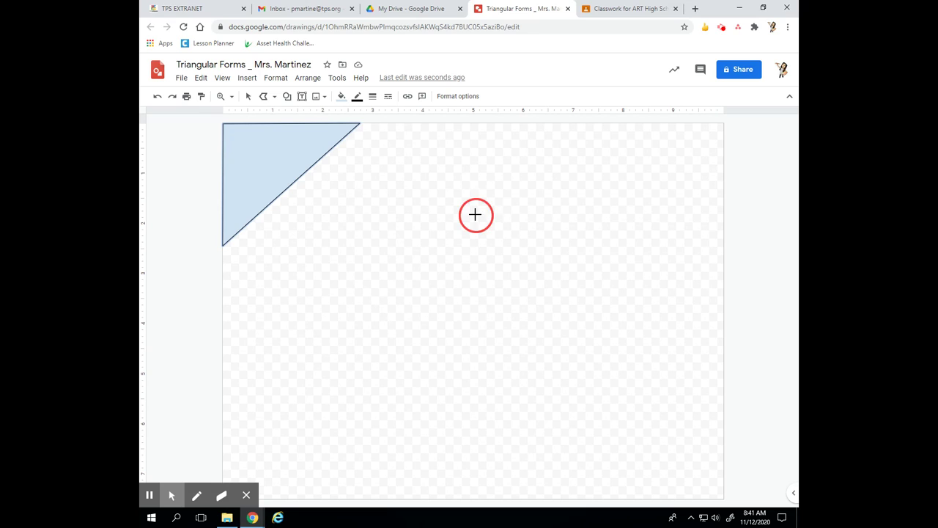
{"action": "left_click", "coordinate": [645, 183]}
{"action": "left_click", "coordinate": [634, 364]}
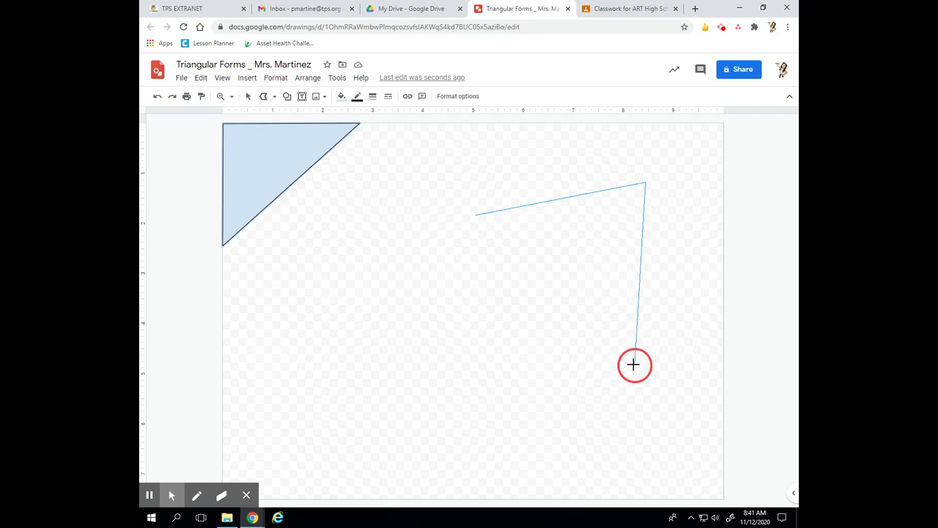
{"action": "left_click", "coordinate": [490, 227]}
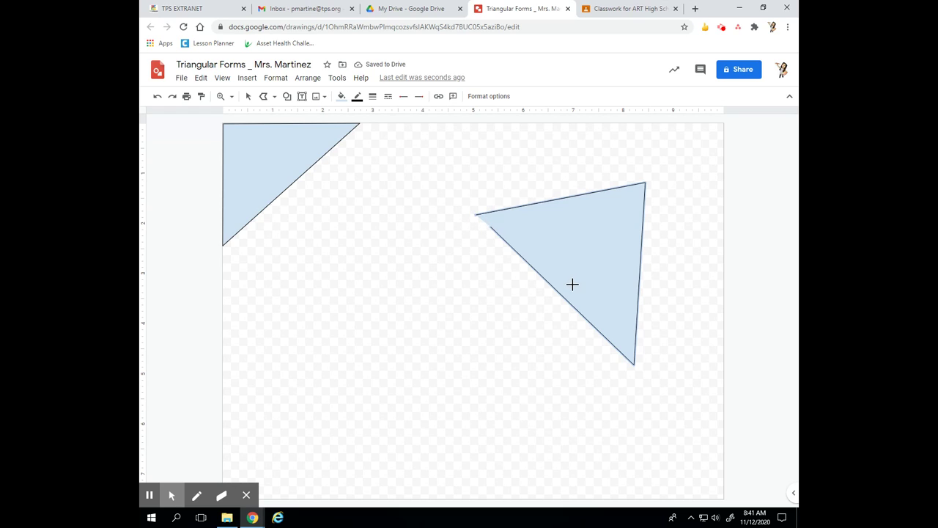
{"action": "left_click", "coordinate": [158, 98]}
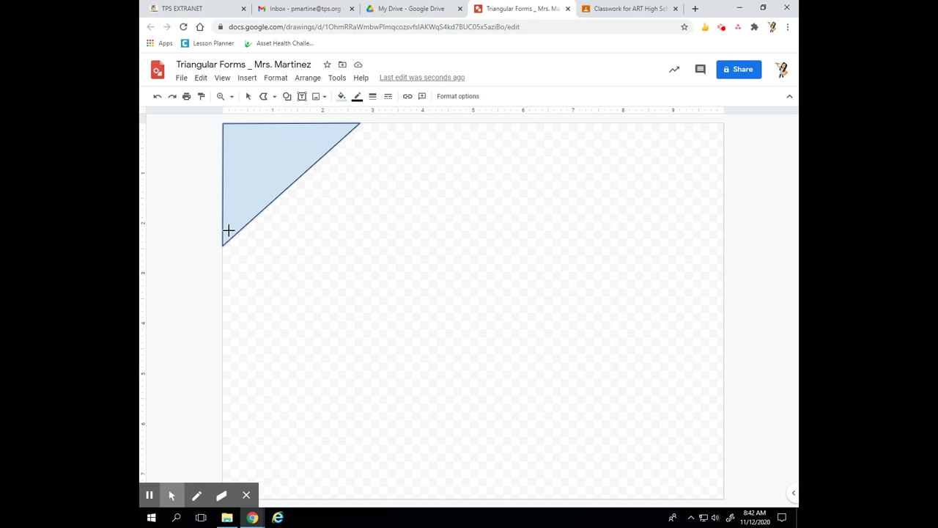
Draw a closed polyline triangle from the corner triangle's upper-right vertex, down to about 3 by 4 inches, and back to the middle of its diagonal
{"action": "left_click", "coordinate": [360, 125]}
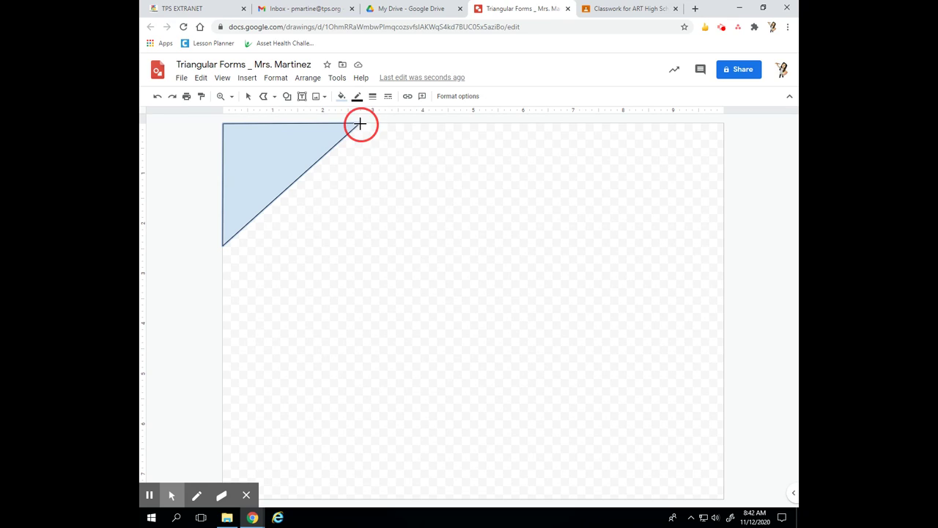
{"action": "left_click", "coordinate": [372, 324]}
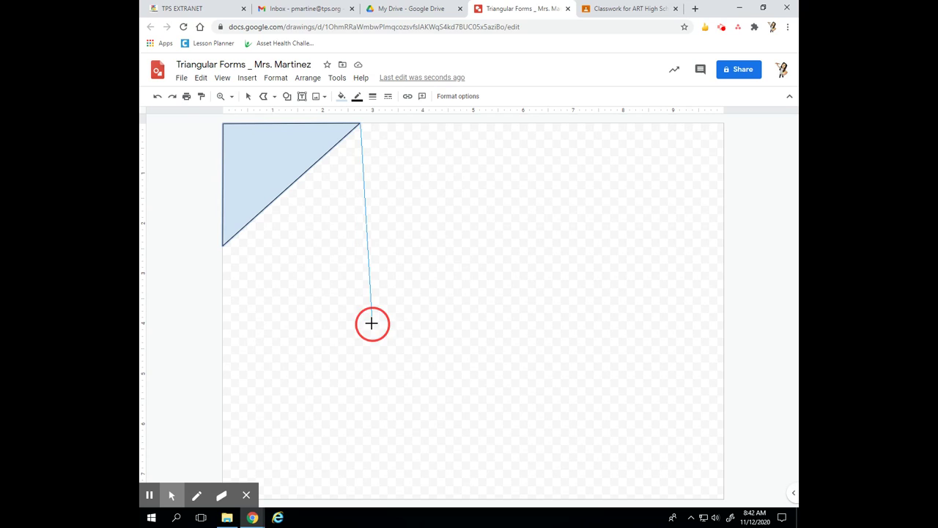
{"action": "left_click", "coordinate": [277, 200]}
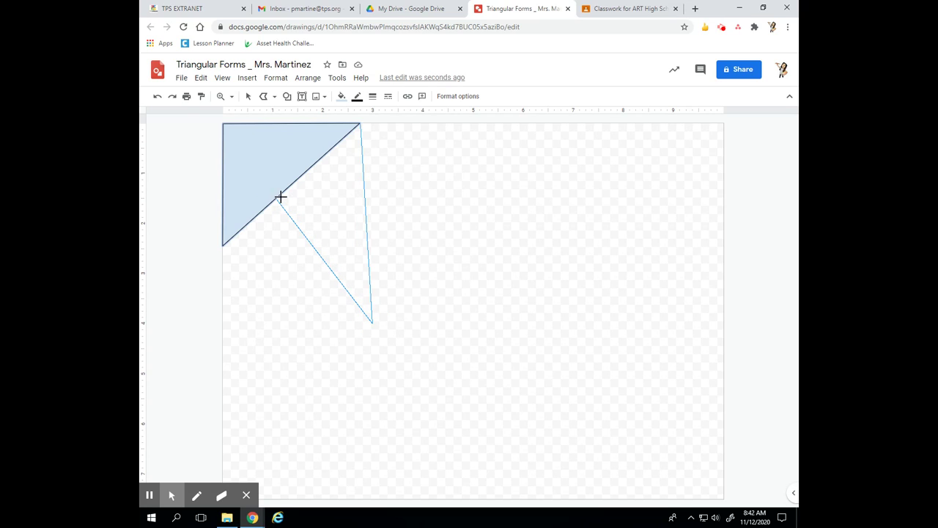
{"action": "left_click", "coordinate": [359, 125]}
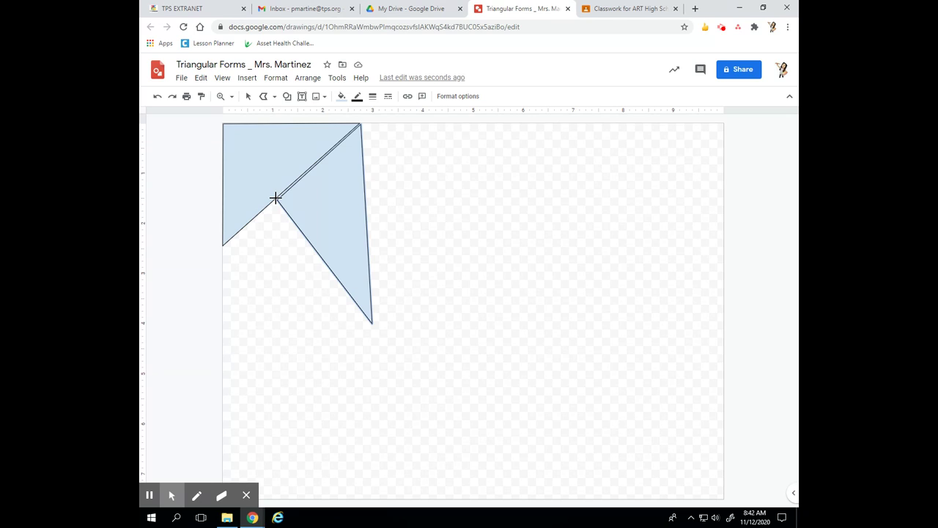
Draw a closed polyline triangle joining the middle of the corner triangle's diagonal, its lower vertex and the second triangle's lowest point
{"action": "left_click_drag", "start_coordinate": [275, 198], "coordinate": [222, 244]}
{"action": "left_click", "coordinate": [222, 244]}
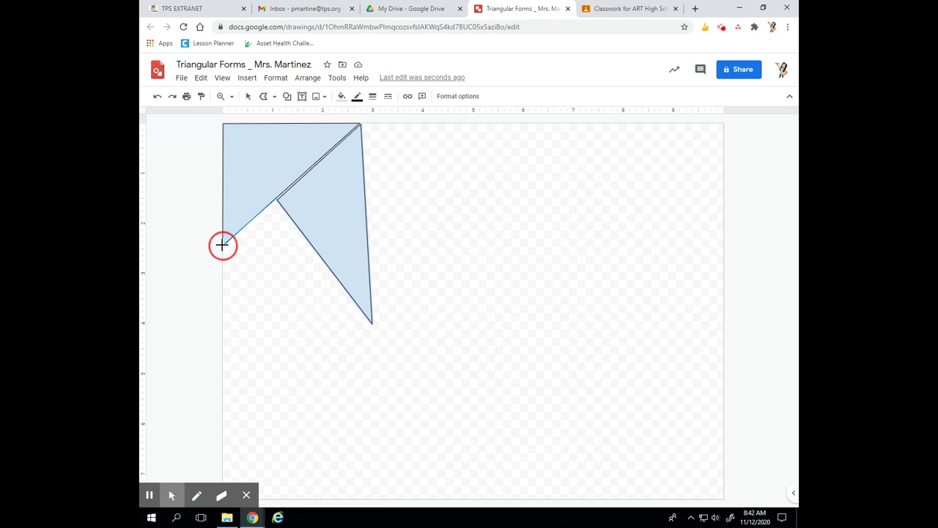
{"action": "left_click", "coordinate": [371, 323]}
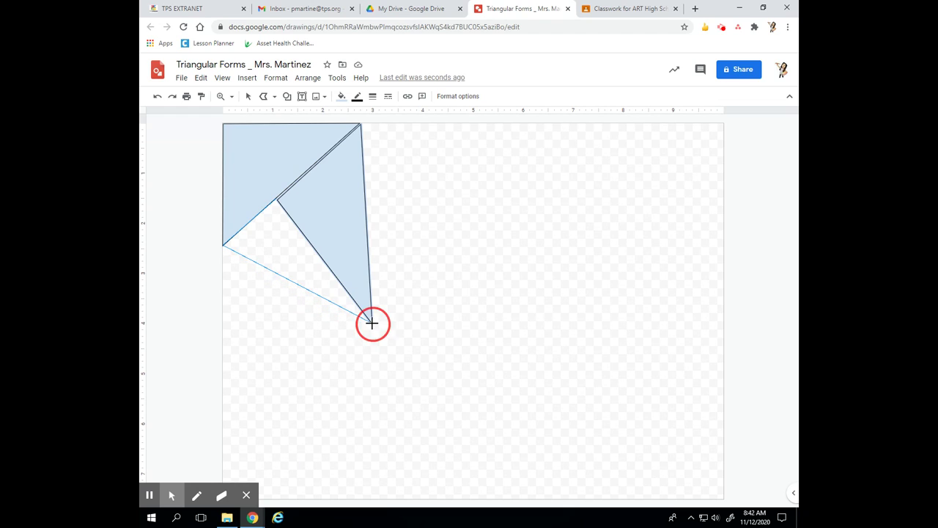
{"action": "left_click", "coordinate": [277, 199]}
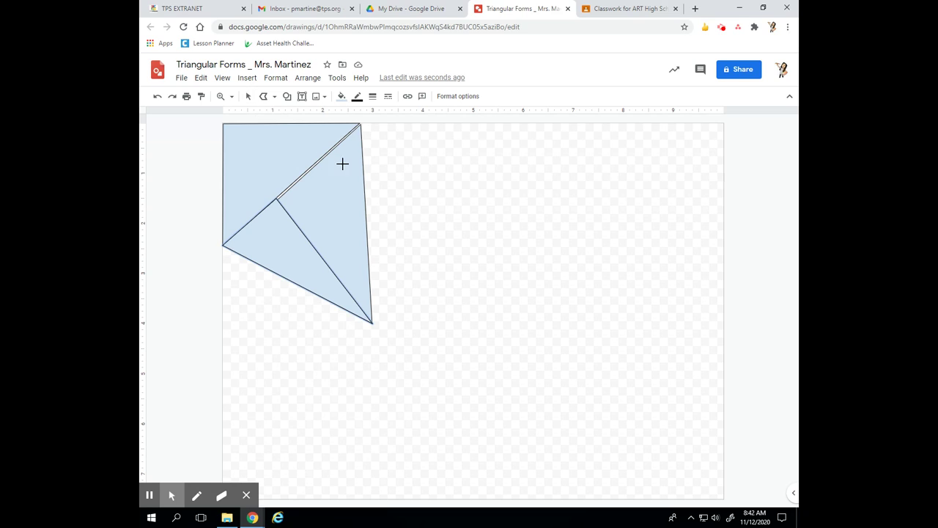
Delete the second triangle, which leaves a gap along the corner triangle's diagonal
{"action": "left_click", "coordinate": [247, 99]}
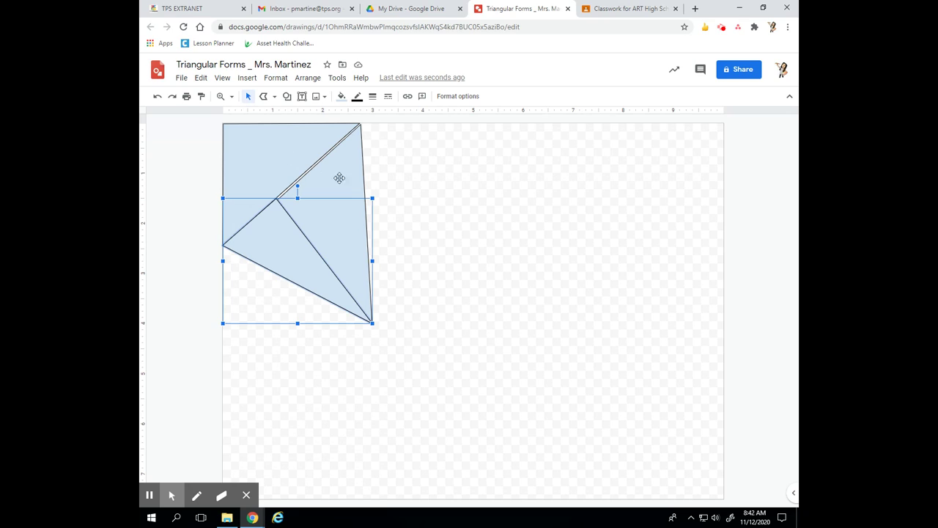
{"action": "left_click", "coordinate": [357, 159]}
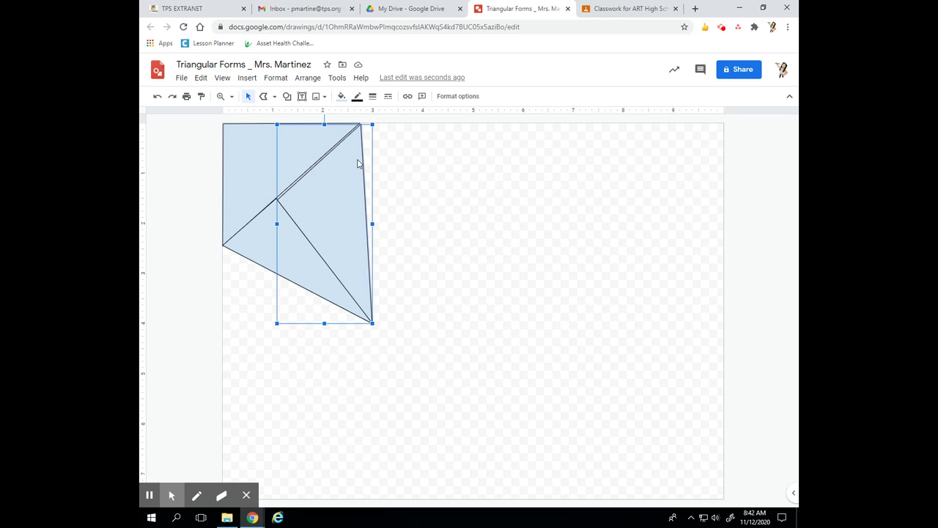
{"action": "key", "text": "Delete"}
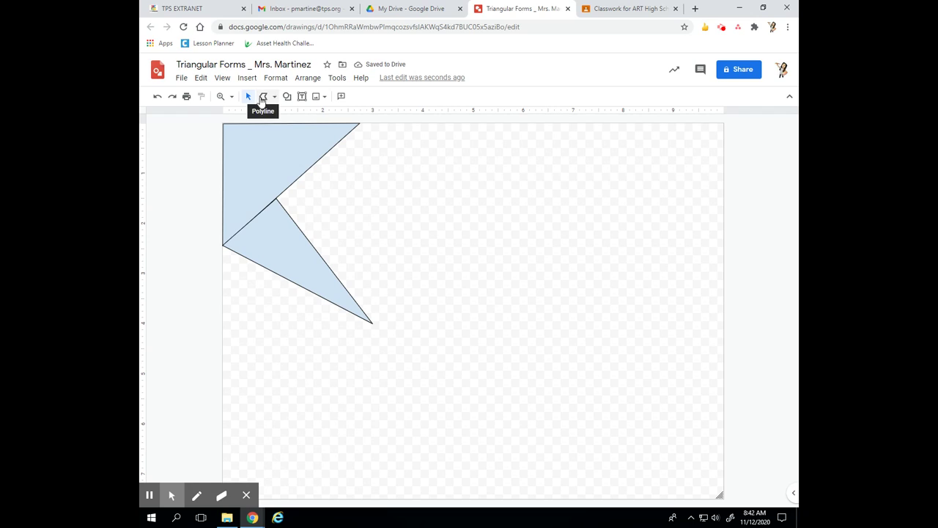
Draw a closed polyline triangle joining the corner triangle's upper-right vertex, the middle of its diagonal and the other triangle's lowest point
{"action": "left_click", "coordinate": [265, 96]}
{"action": "left_click_drag", "start_coordinate": [358, 124], "coordinate": [274, 198]}
{"action": "left_click", "coordinate": [275, 198]}
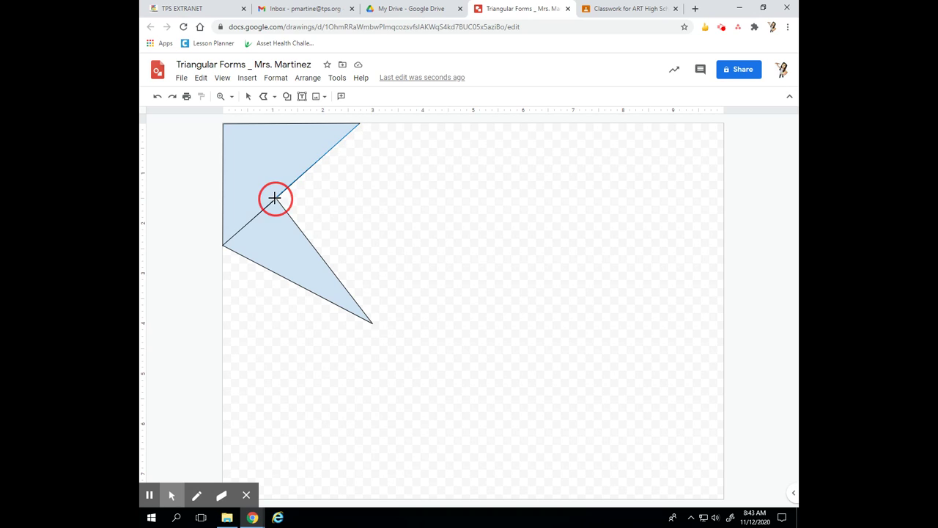
{"action": "left_click", "coordinate": [372, 321]}
{"action": "left_click", "coordinate": [359, 124]}
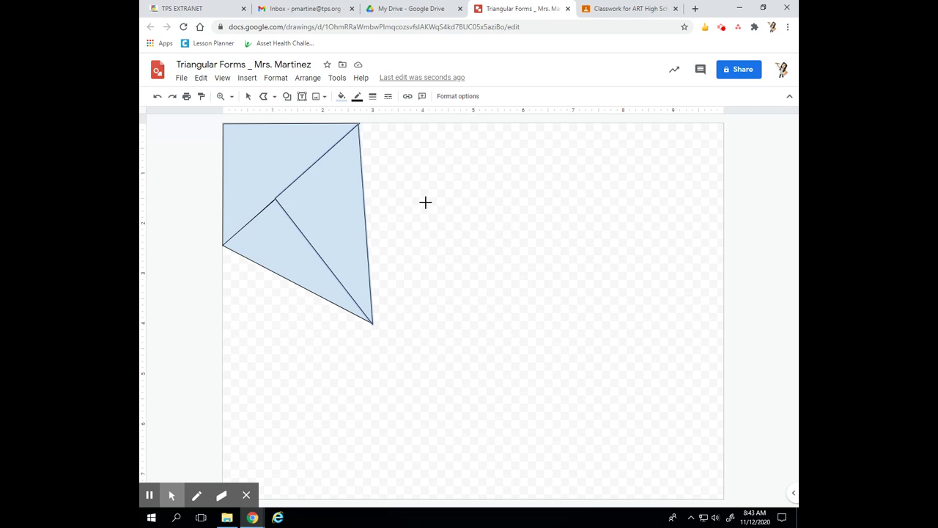
Fill the corner triangle with the dark cornflower blue 2 radial gradient
{"action": "left_click", "coordinate": [247, 96]}
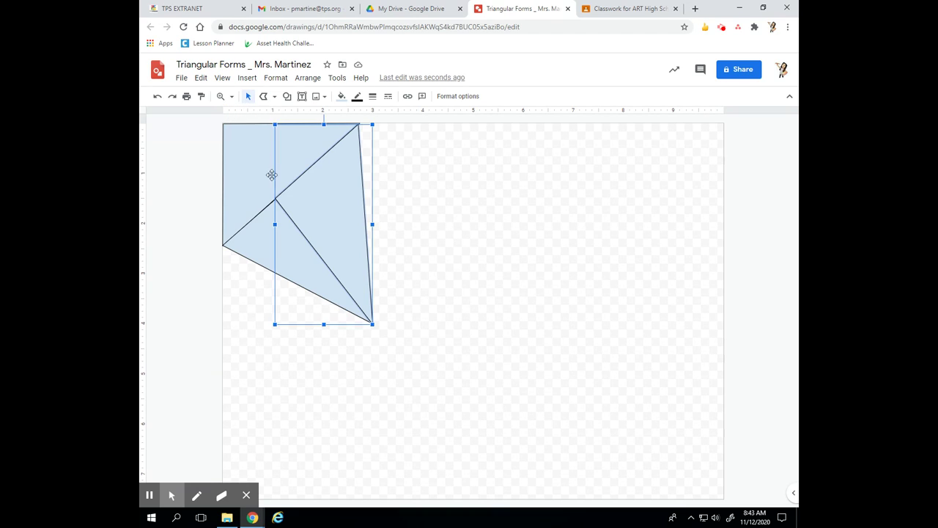
{"action": "left_click", "coordinate": [253, 158]}
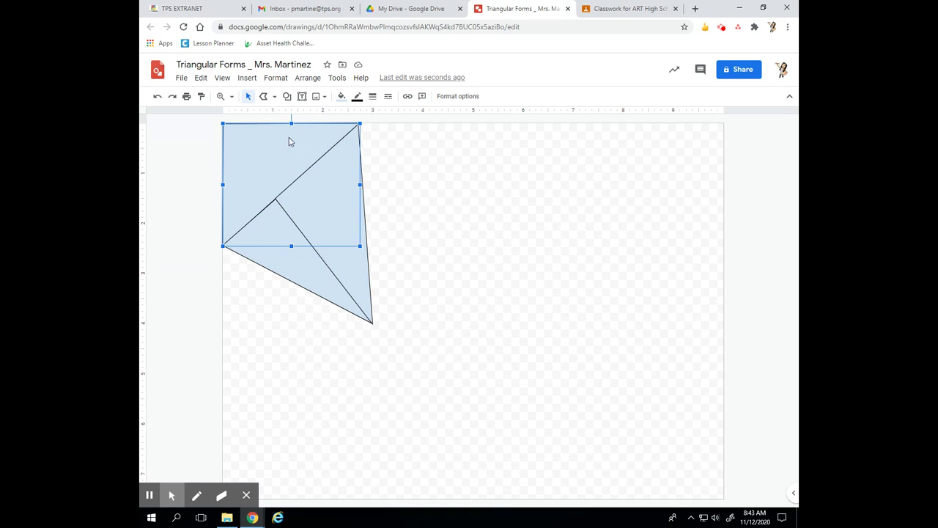
{"action": "left_click", "coordinate": [341, 98]}
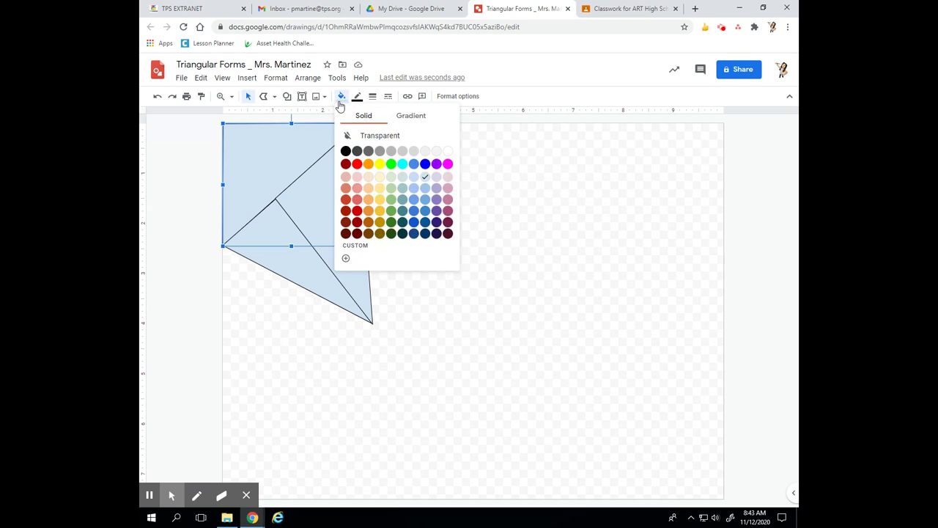
{"action": "left_click", "coordinate": [411, 117]}
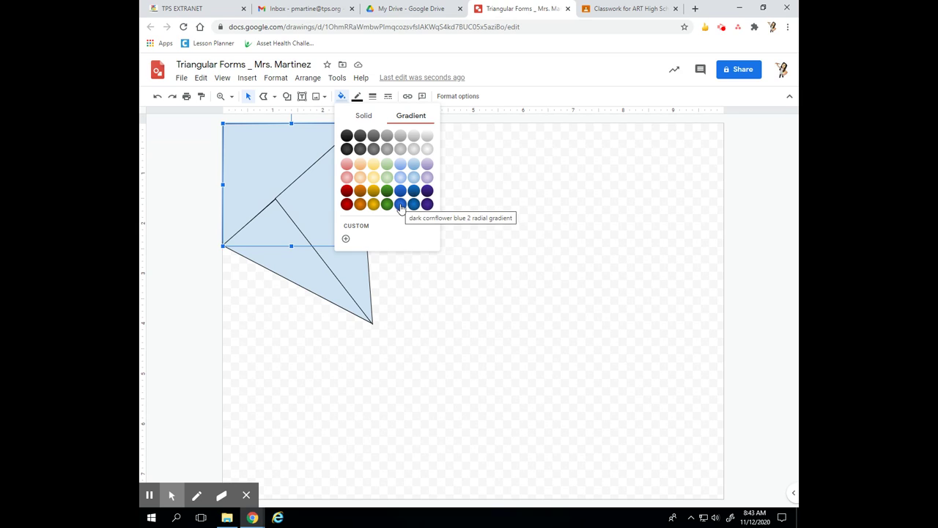
{"action": "left_click", "coordinate": [401, 205]}
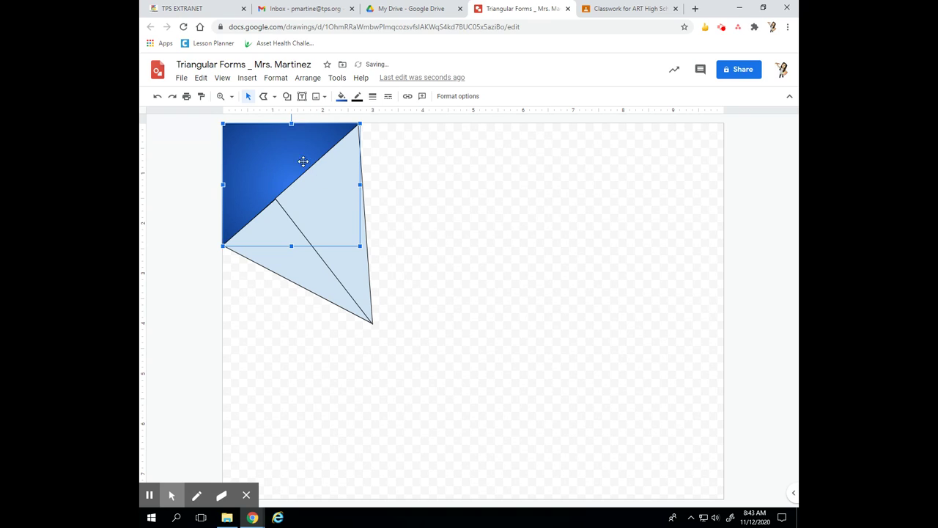
Fill the tall triangle beside the corner triangle's diagonal with a light blue linear gradient
{"action": "left_click", "coordinate": [359, 264]}
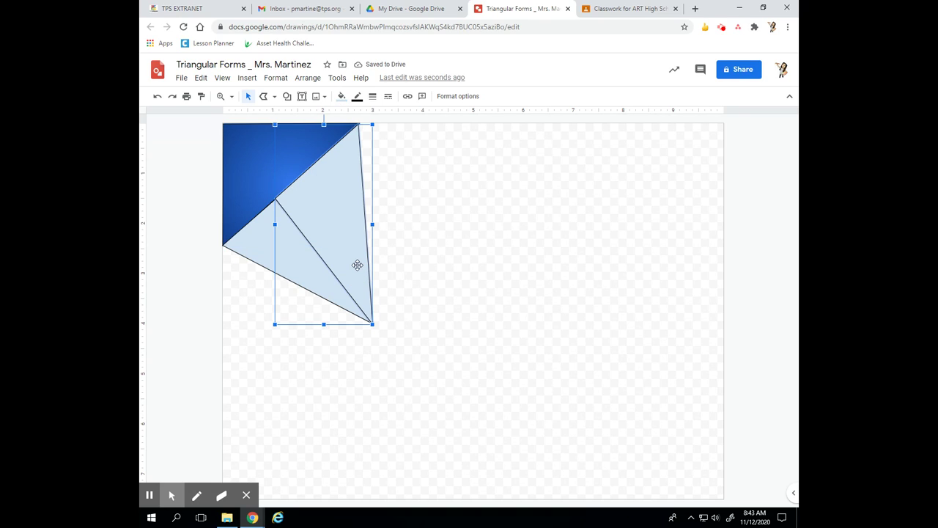
{"action": "left_click", "coordinate": [341, 97]}
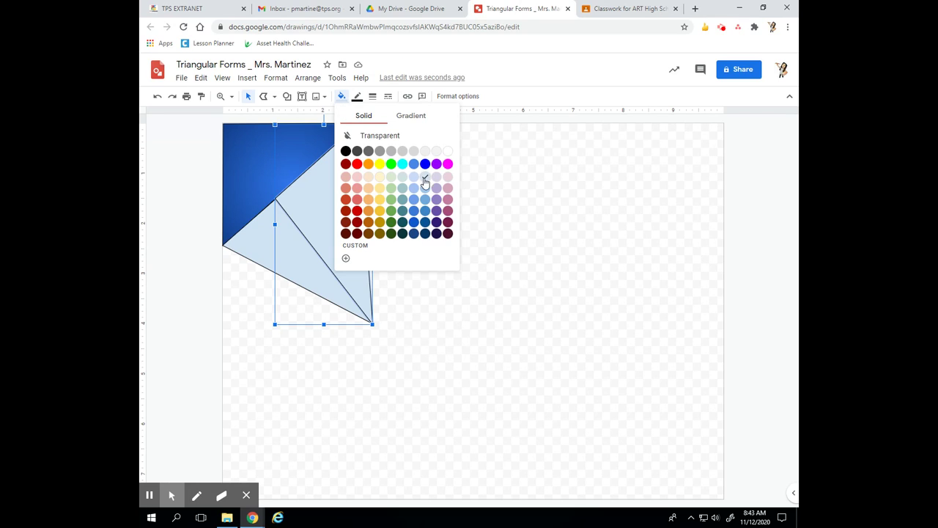
{"action": "left_click", "coordinate": [416, 118]}
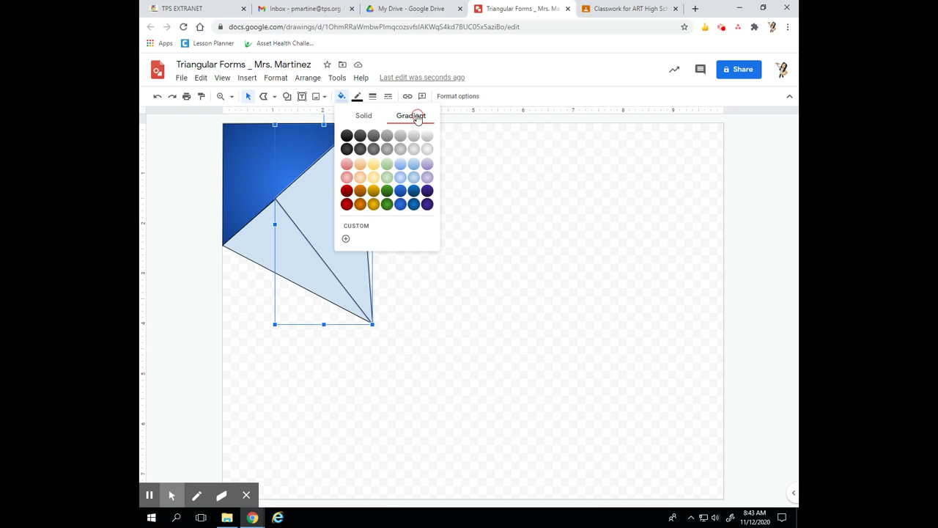
{"action": "left_click", "coordinate": [415, 172]}
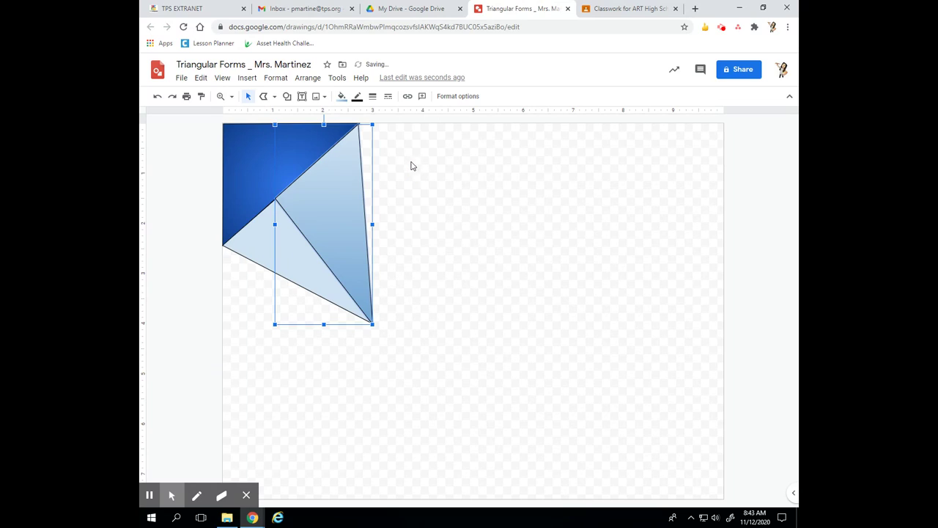
Fill the remaining unshaded triangle below the corner triangle with the same light blue linear gradient
{"action": "left_click", "coordinate": [273, 250]}
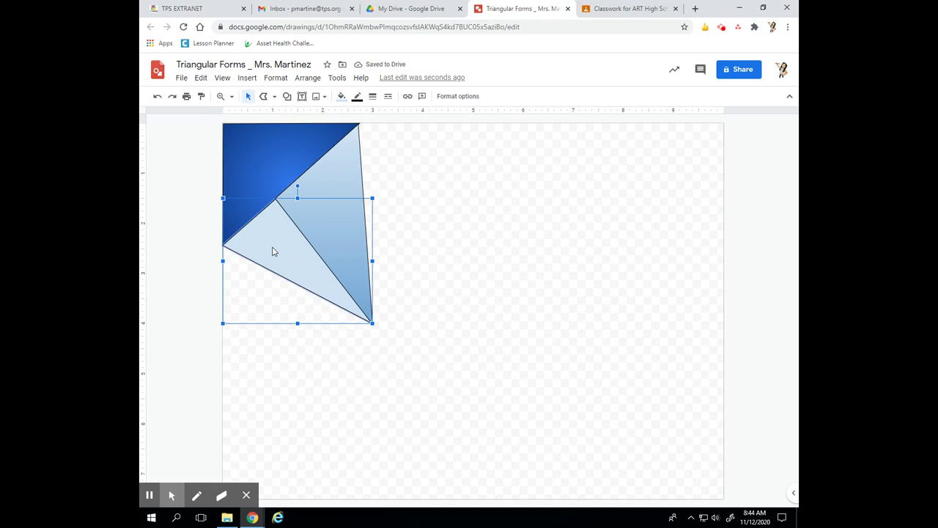
{"action": "left_click", "coordinate": [341, 96]}
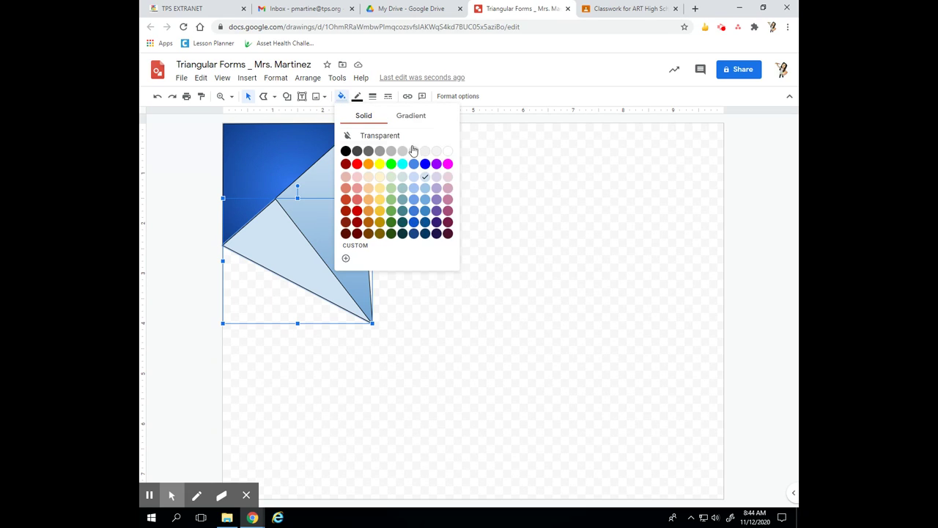
{"action": "left_click", "coordinate": [411, 117]}
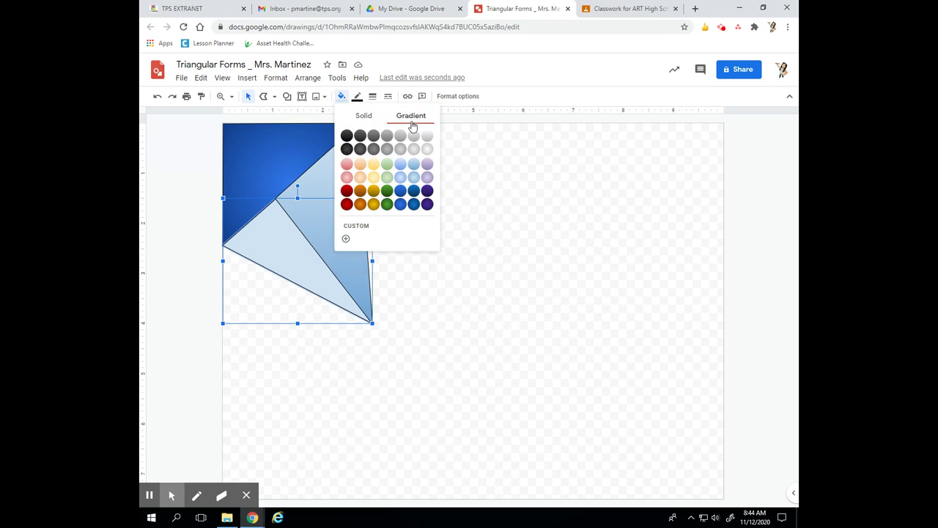
{"action": "left_click", "coordinate": [411, 166]}
{"action": "left_click", "coordinate": [171, 226]}
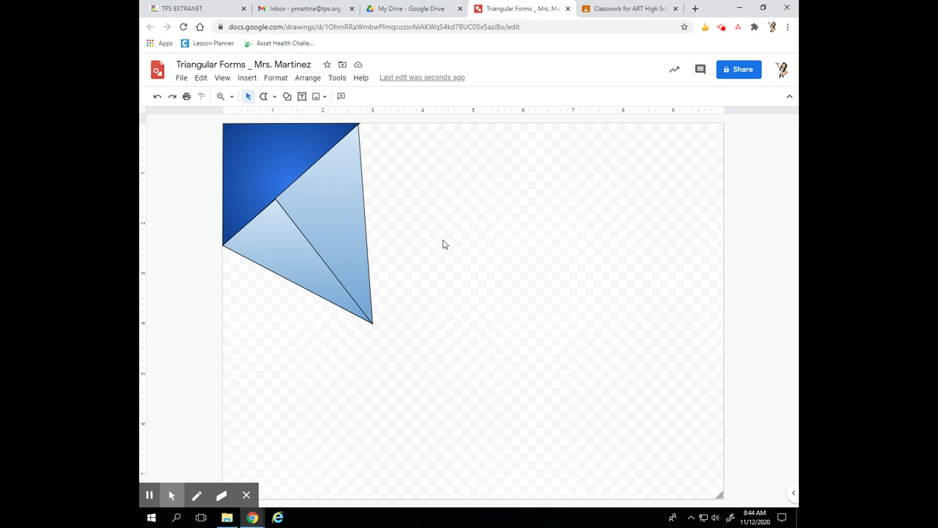
Change the fill of the triangle below the corner triangle to a dark blue linear gradient
{"action": "left_click", "coordinate": [269, 241]}
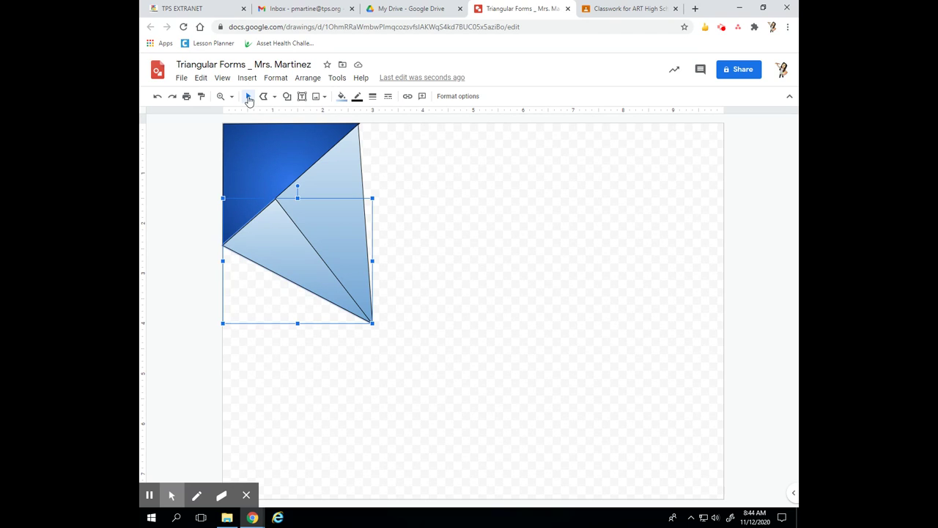
{"action": "left_click", "coordinate": [341, 96]}
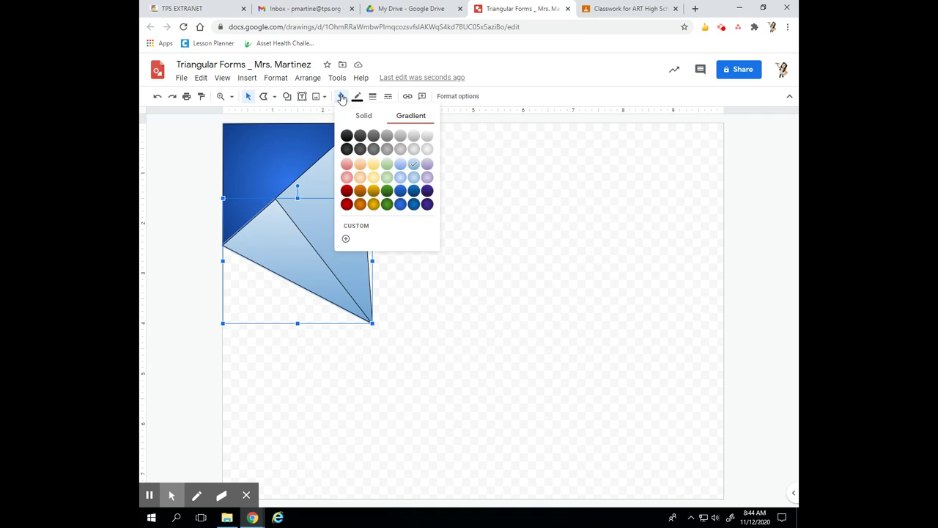
{"action": "left_click", "coordinate": [403, 190]}
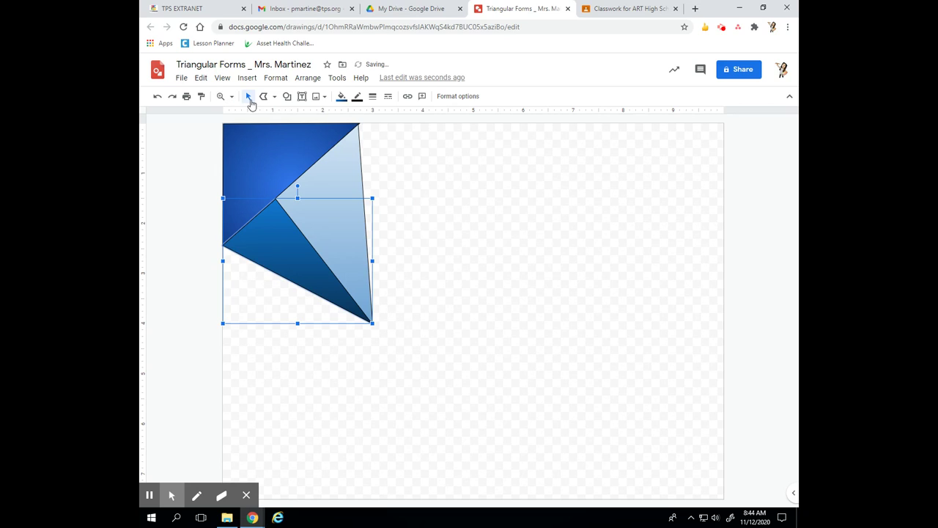
{"action": "left_click", "coordinate": [250, 96]}
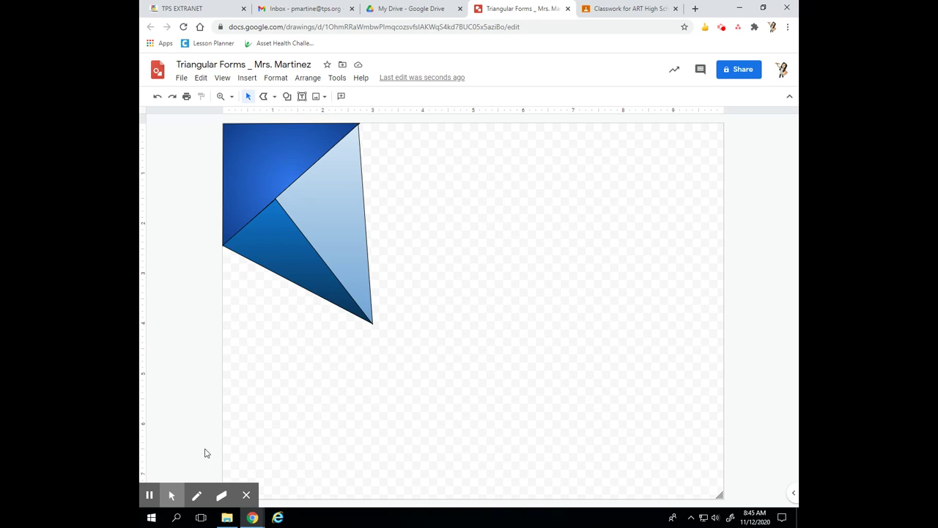
Draw a closed polyline triangle from the canvas's upper edge at about 8 inches, through about 6.6 by 4 inches and 9.7 by 1.1 inches
{"action": "left_click", "coordinate": [270, 99]}
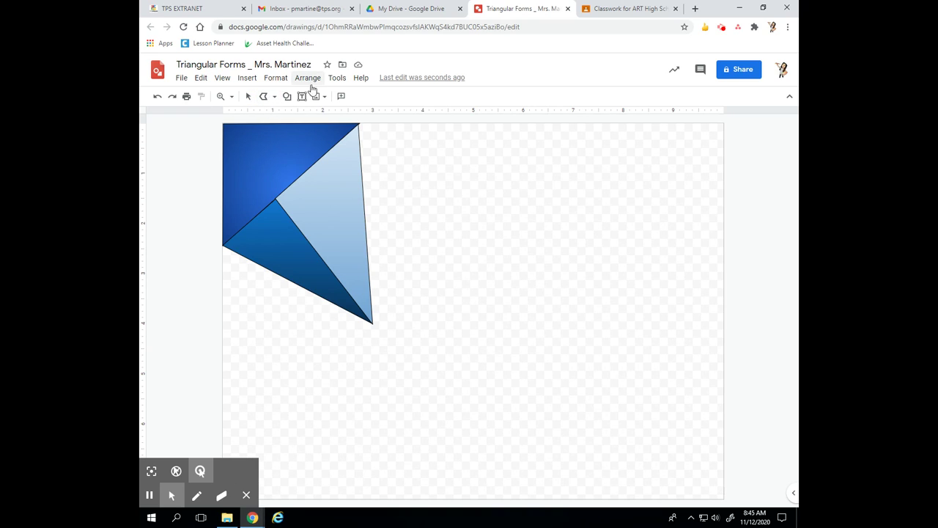
{"action": "left_click", "coordinate": [264, 96]}
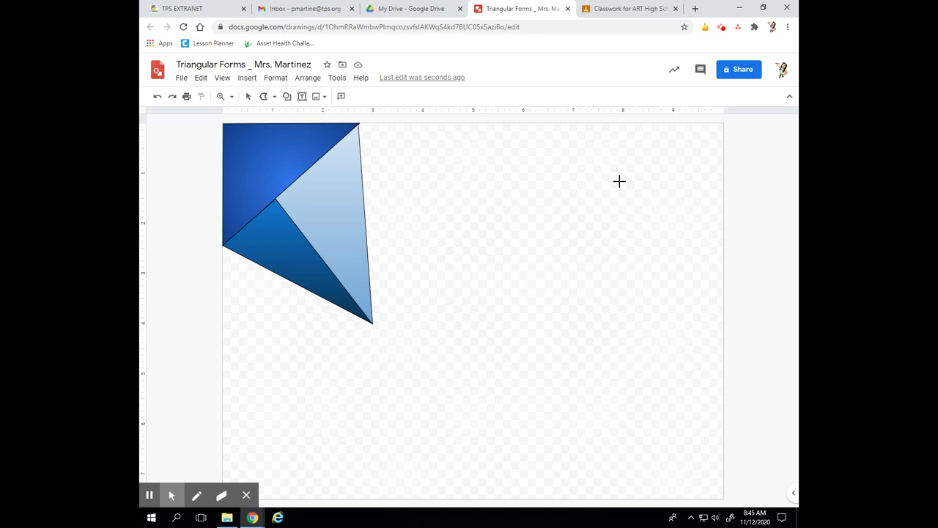
{"action": "left_click", "coordinate": [620, 123]}
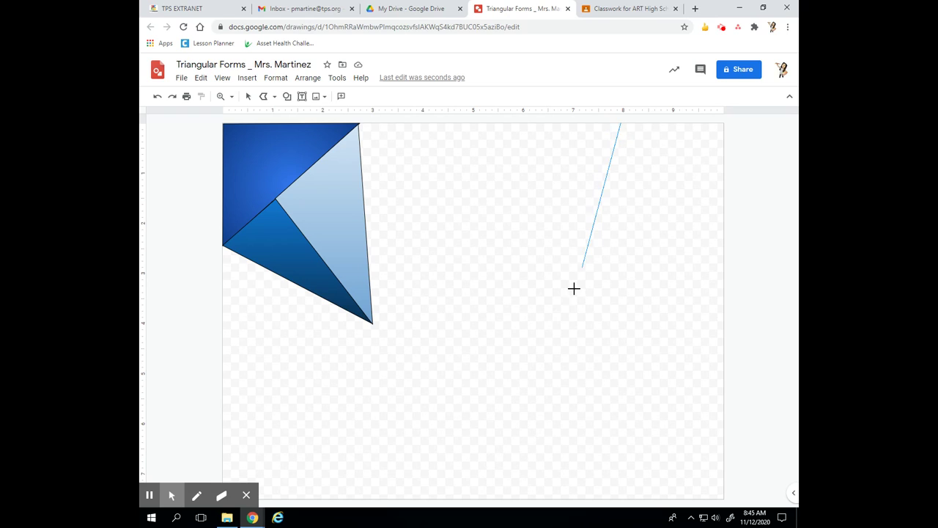
{"action": "left_click", "coordinate": [554, 325]}
{"action": "left_click", "coordinate": [710, 179]}
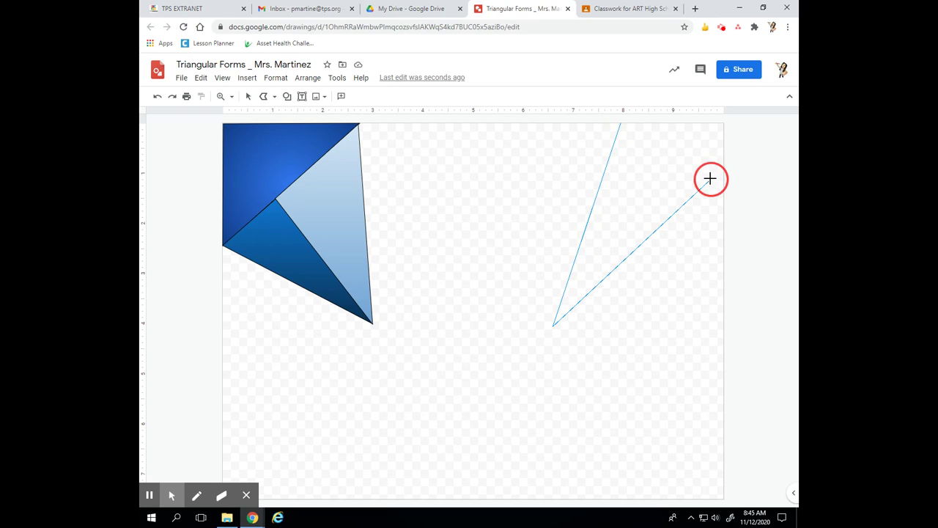
{"action": "left_click", "coordinate": [621, 123]}
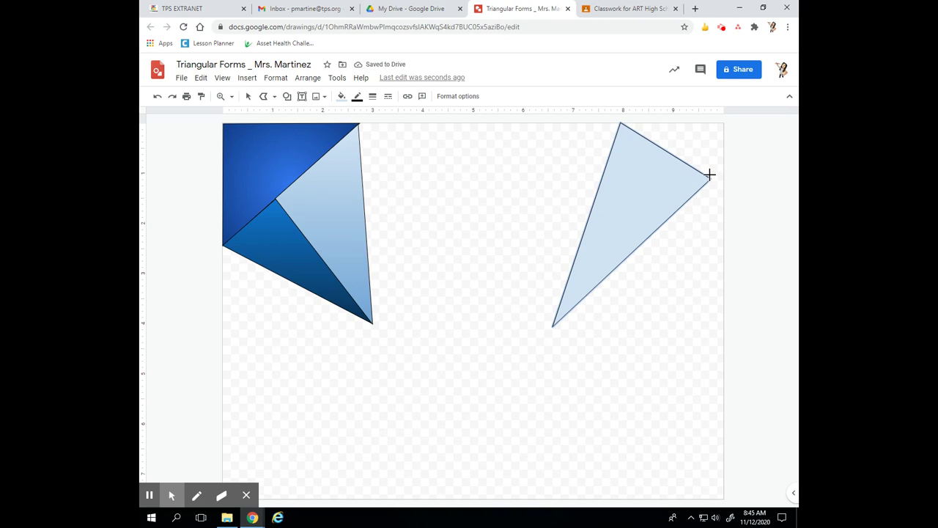
Draw a closed polyline triangle from the new triangle's right vertex, straight up to the canvas's upper edge, and across to its top vertex
{"action": "left_click", "coordinate": [710, 174]}
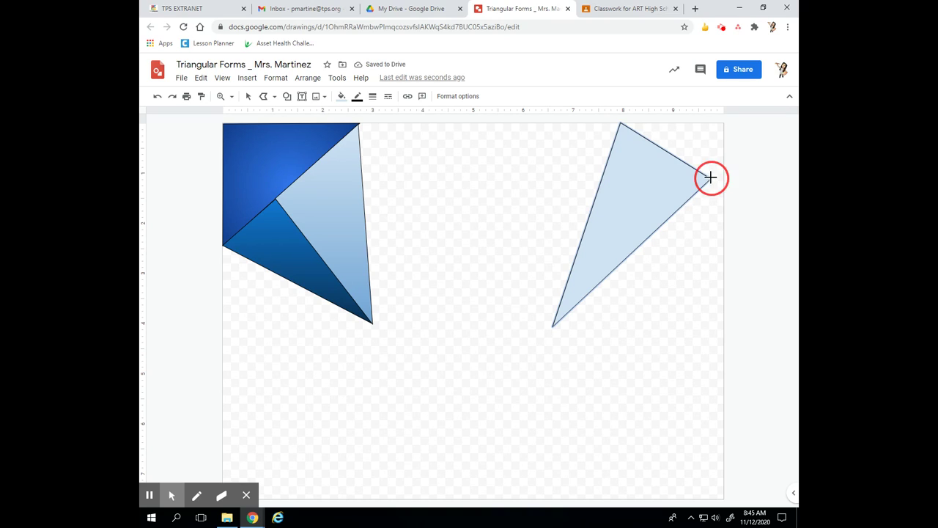
{"action": "left_click", "coordinate": [711, 125]}
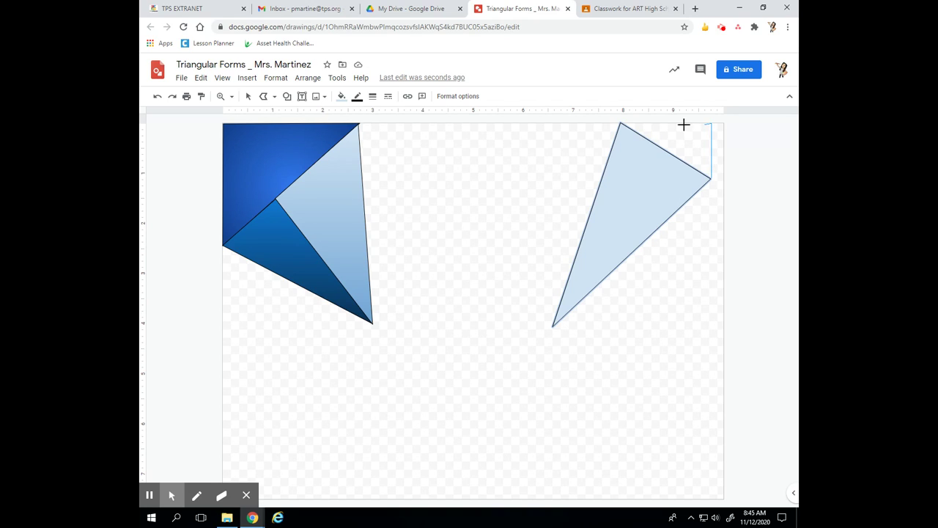
{"action": "left_click", "coordinate": [619, 123]}
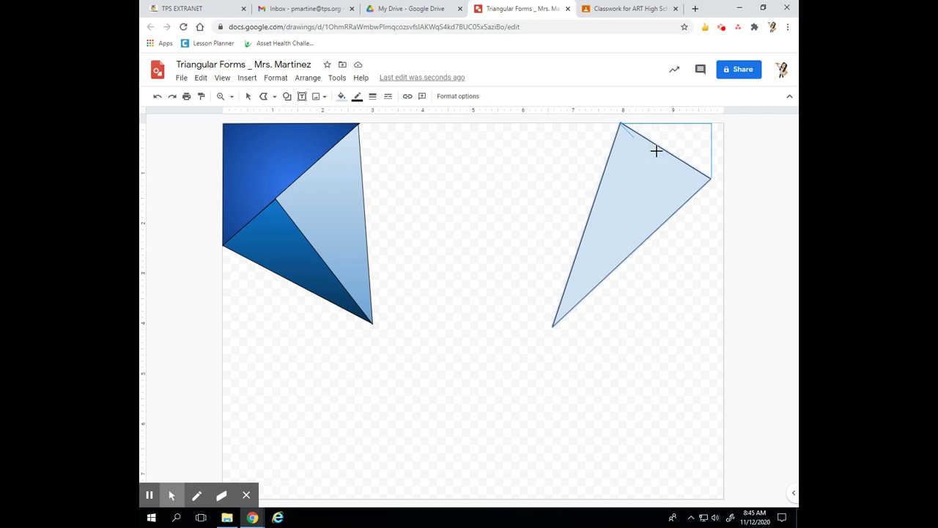
{"action": "left_click", "coordinate": [711, 178]}
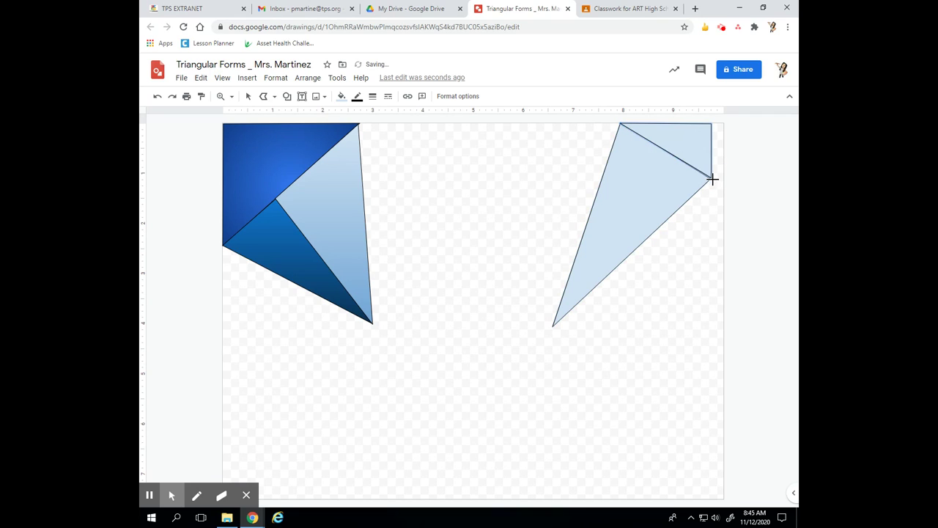
Draw a closed polyline triangle along the large right-hand triangle's lower edge, with its third vertex at about 8.7 by 6.4 inches
{"action": "left_click", "coordinate": [711, 177]}
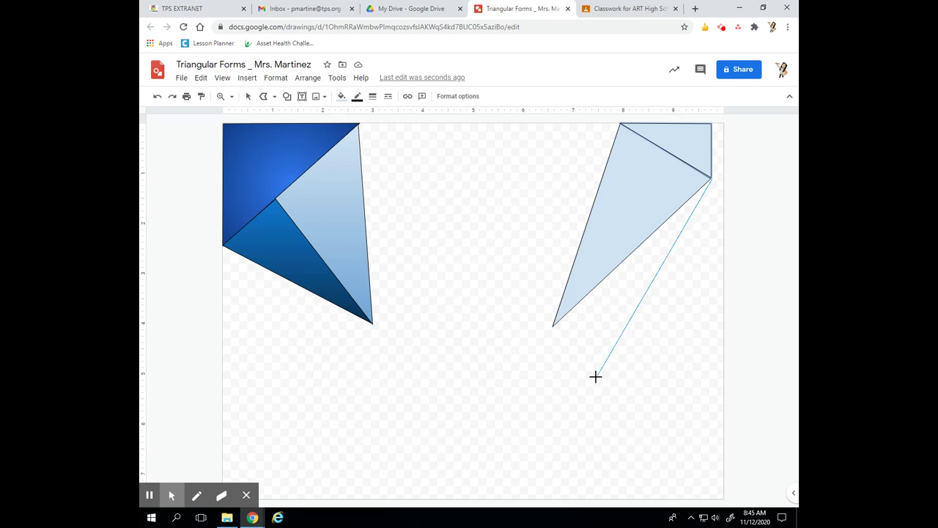
{"action": "left_click", "coordinate": [659, 443]}
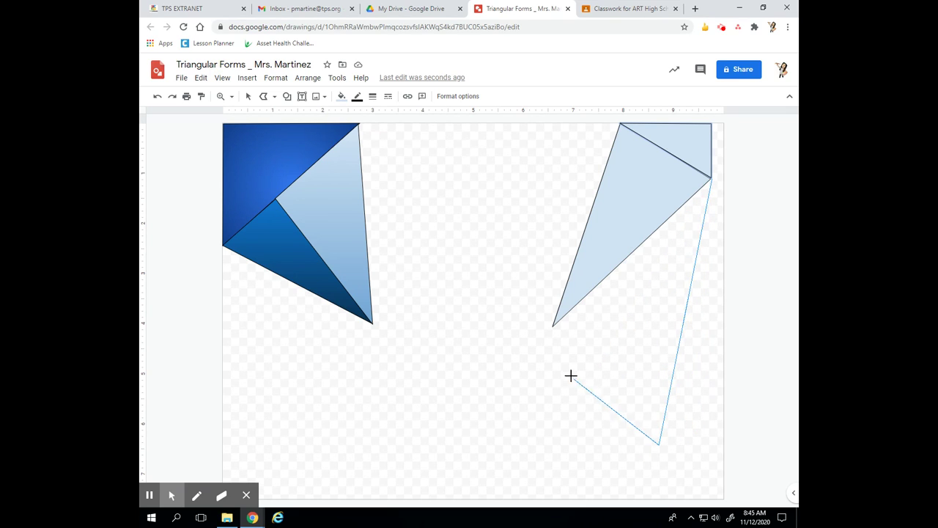
{"action": "left_click", "coordinate": [552, 327]}
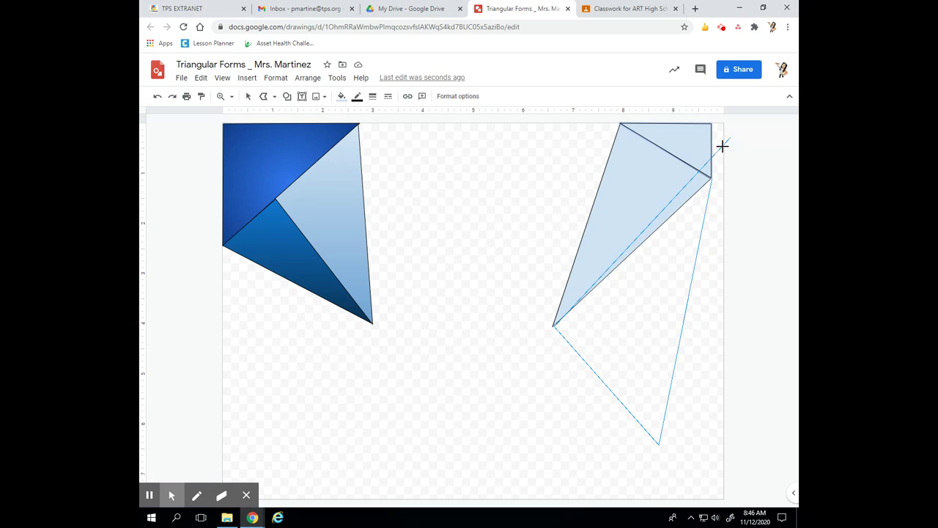
{"action": "left_click", "coordinate": [713, 178]}
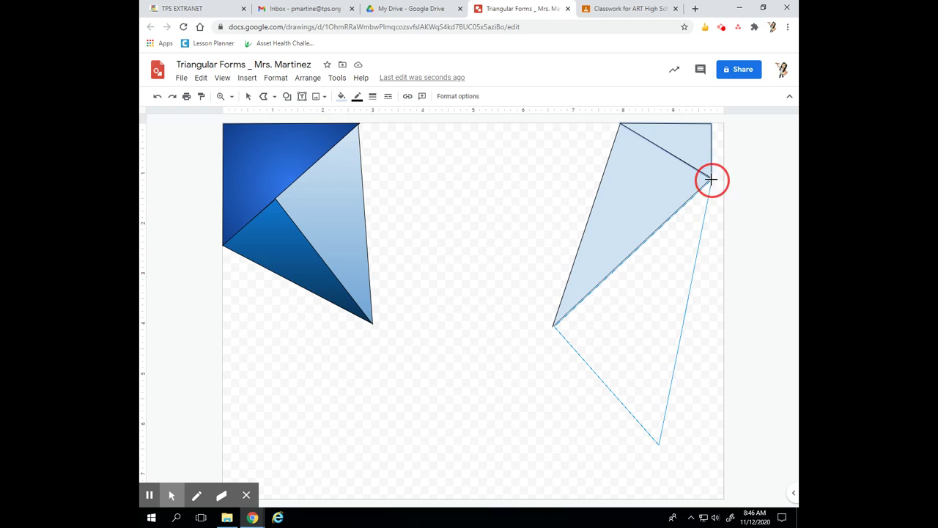
Draw a closed polyline triangle along the canvas's upper edge from the right-hand group's top vertex to about 3.3 inches, pointing down to about 5.2 by 2.4 inches
{"action": "left_click", "coordinate": [620, 124]}
{"action": "left_click", "coordinate": [485, 240]}
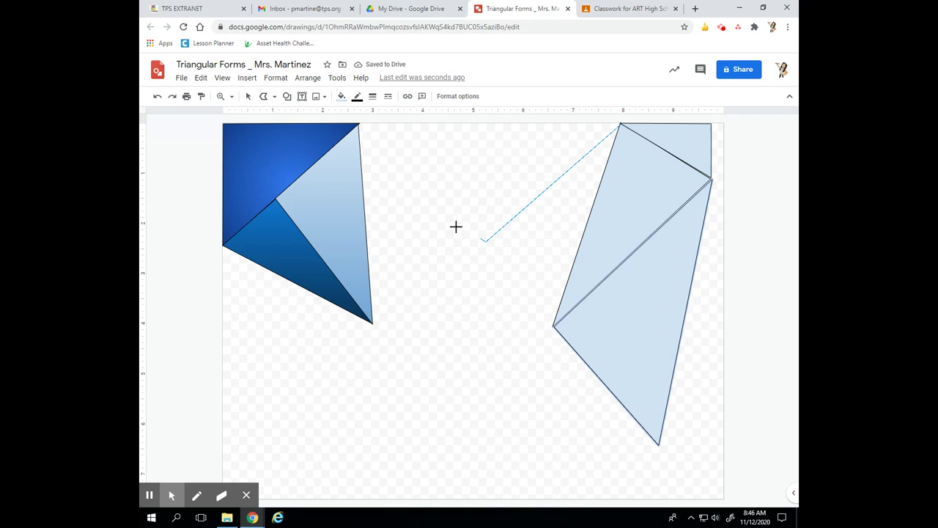
{"action": "left_click", "coordinate": [386, 124]}
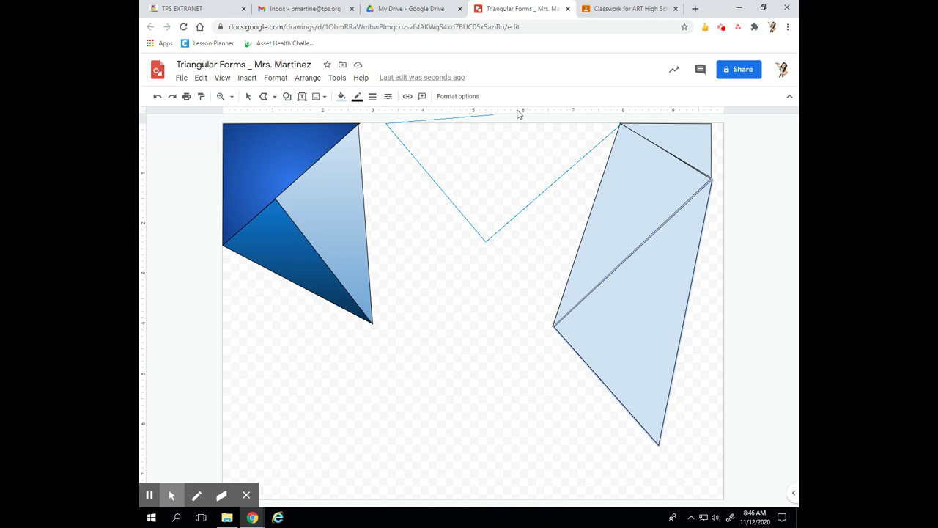
{"action": "left_click", "coordinate": [620, 123]}
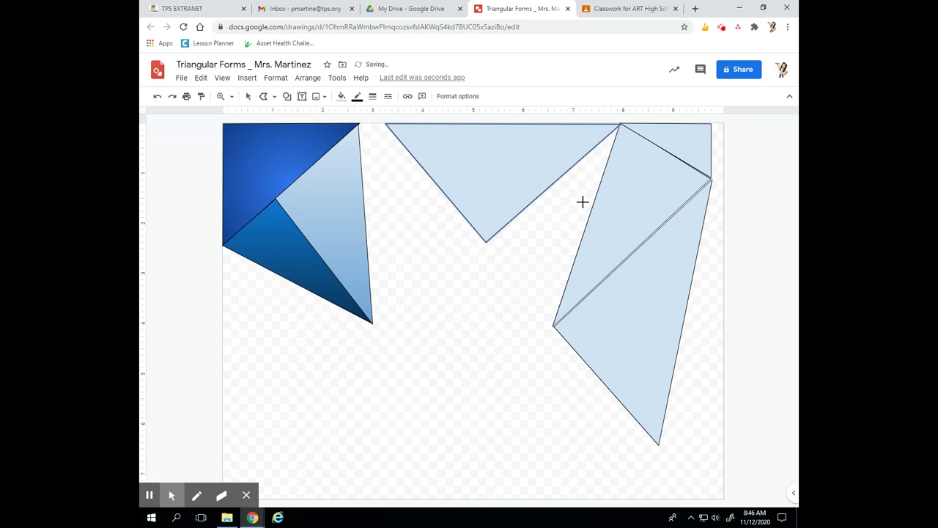
Draw a closed polyline triangle filling the gap between the upper-edge triangle and the right-hand group, through about 5.3 by 2.4 and 6.6 by 4 inches
{"action": "left_click", "coordinate": [487, 240]}
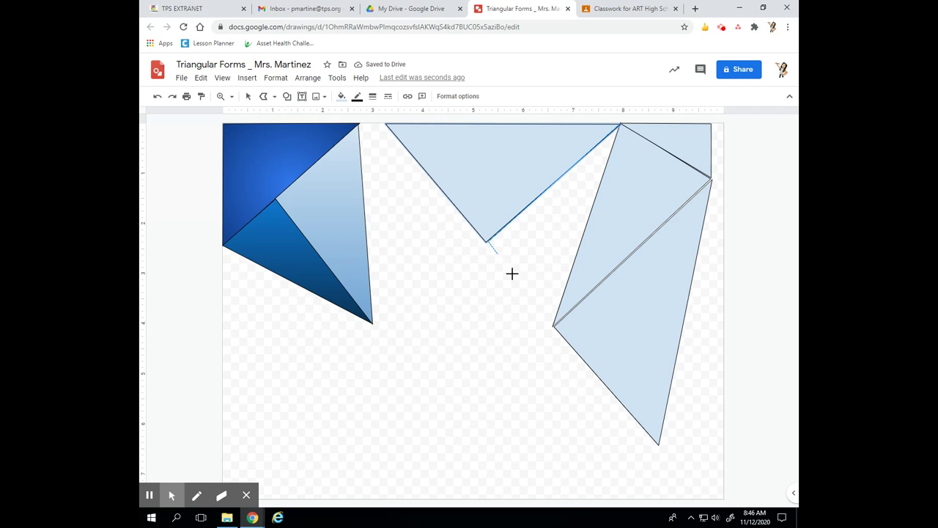
{"action": "left_click", "coordinate": [553, 325]}
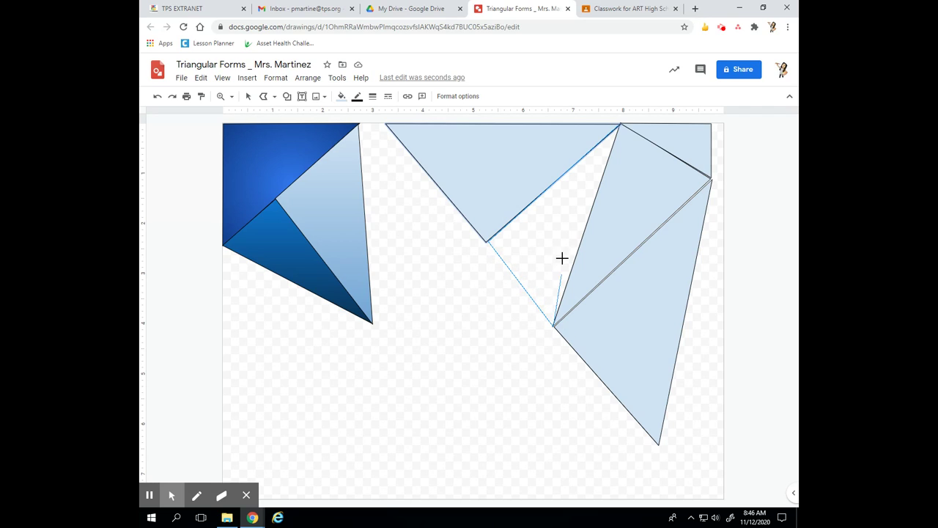
{"action": "double_click", "coordinate": [620, 124]}
Draw a closed polyline triangle in the lower middle of the canvas through about 4.6 by 3.3, 1.4 by 5.5 and 5.3 by 6.2 inches
{"action": "left_click", "coordinate": [452, 286]}
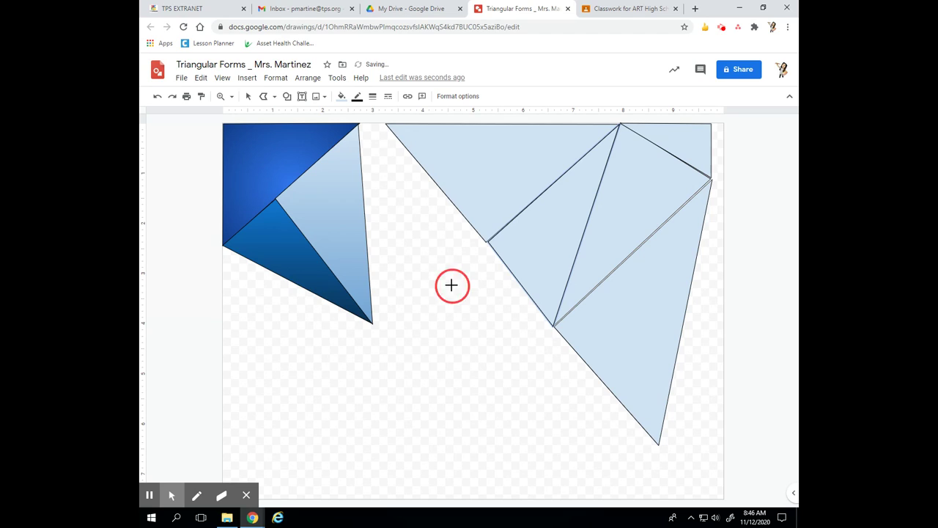
{"action": "left_click", "coordinate": [294, 398]}
{"action": "left_click", "coordinate": [487, 433]}
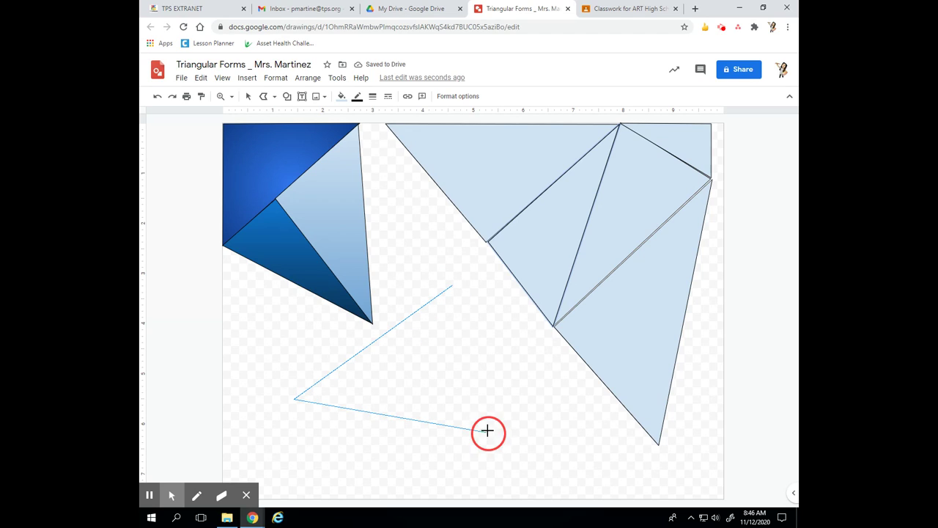
{"action": "double_click", "coordinate": [452, 285]}
Draw a closed polyline triangle from the lower-middle triangle's right edge to the right-hand group's vertex at about 6.6 by 4 inches
{"action": "left_click", "coordinate": [452, 286]}
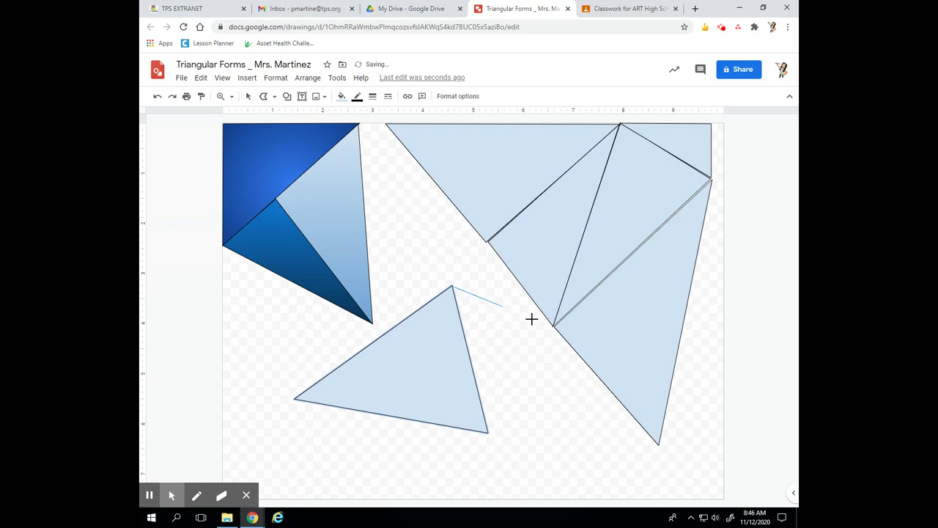
{"action": "left_click", "coordinate": [553, 325]}
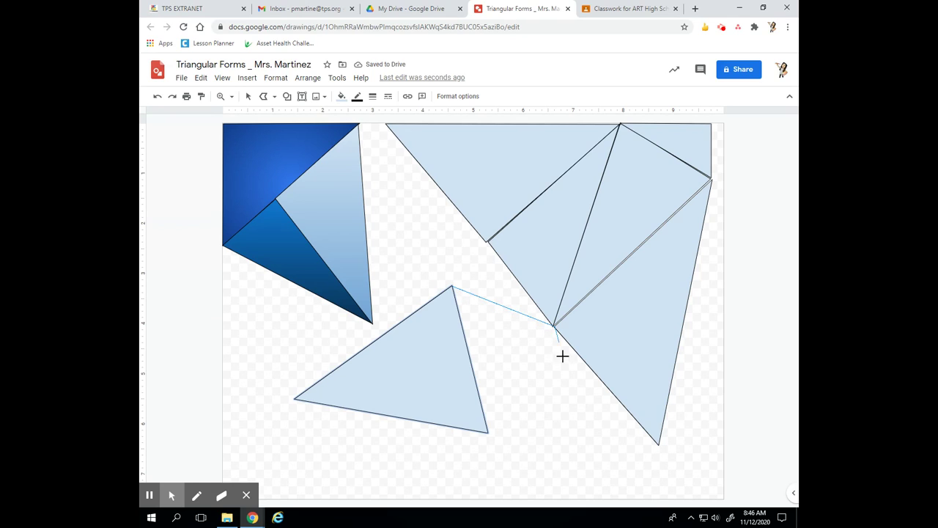
{"action": "left_click", "coordinate": [488, 432]}
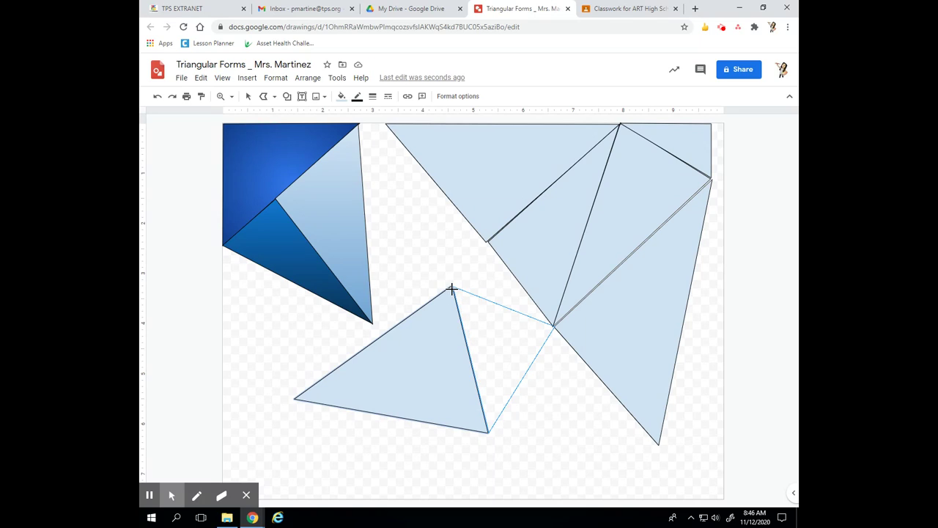
{"action": "left_click", "coordinate": [451, 287]}
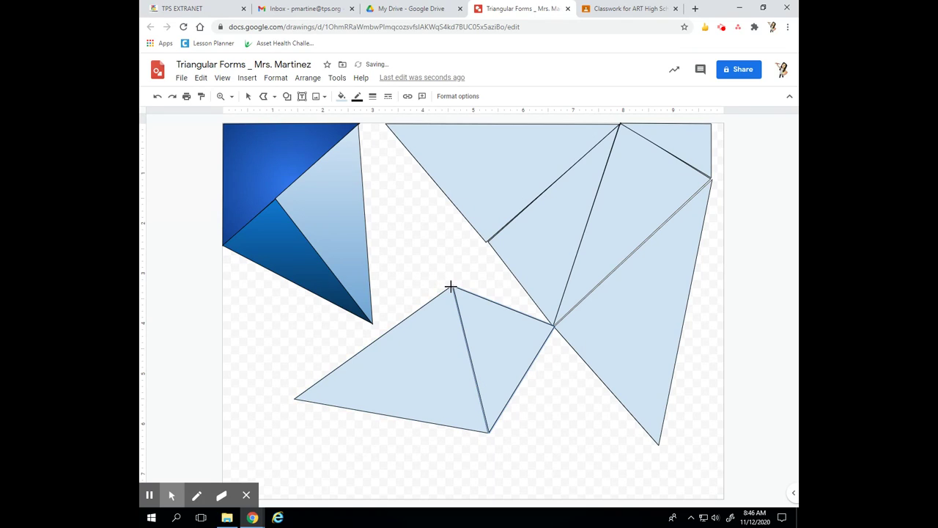
Draw a closed polyline triangle from the lower-middle triangle's top vertex to about 2.9 by 1.8 and 3 by 4.4 inches beside the gradient triangles
{"action": "left_click", "coordinate": [451, 288]}
{"action": "left_click", "coordinate": [366, 214]}
{"action": "left_click", "coordinate": [374, 342]}
{"action": "left_click", "coordinate": [450, 286]}
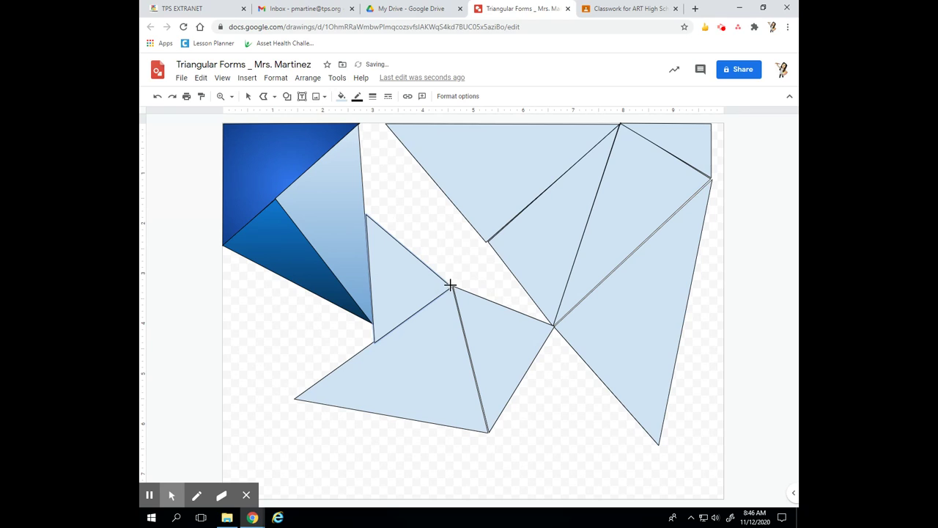
Draw a closed polyline triangle in the central gap through about 4.6 by 3.3, 5.3 by 2.4 and 6.6 by 4 inches
{"action": "left_click", "coordinate": [451, 286]}
{"action": "left_click", "coordinate": [488, 241]}
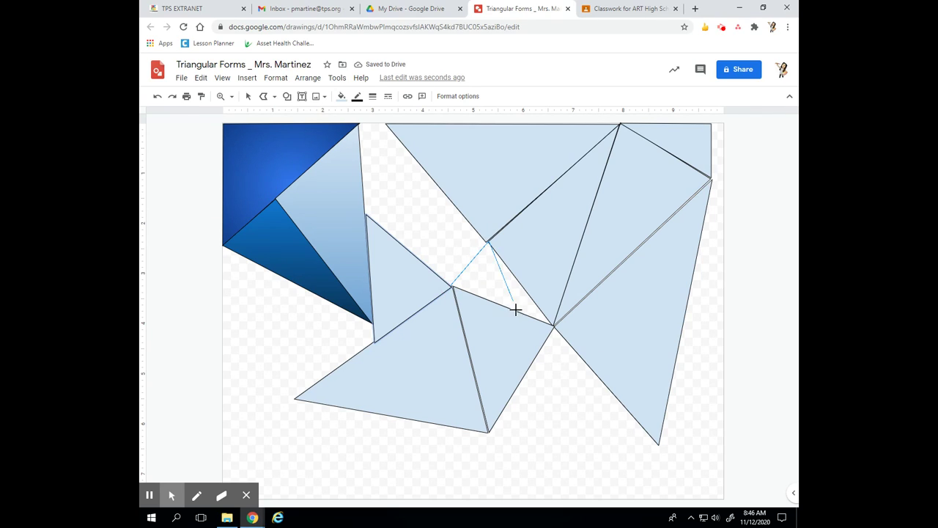
{"action": "left_click", "coordinate": [554, 324]}
{"action": "left_click", "coordinate": [450, 285]}
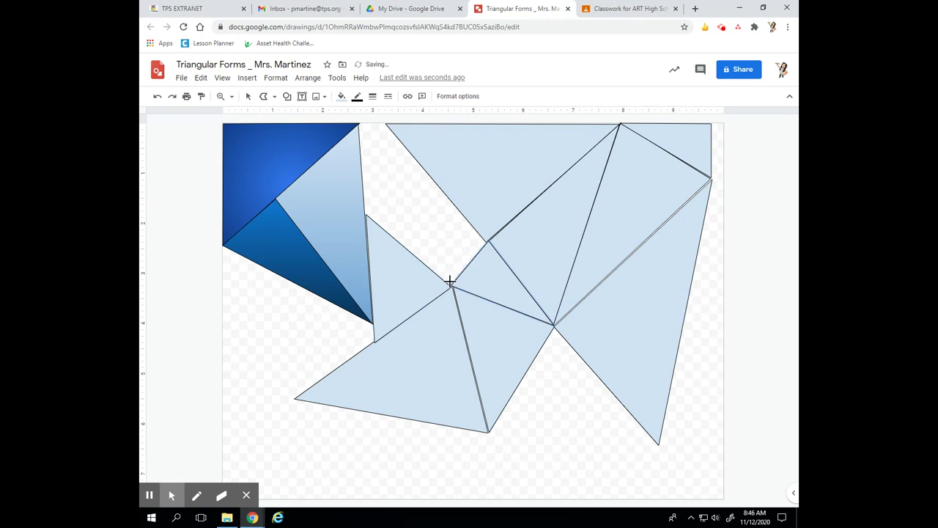
Draw a closed polyline triangle along the upper-edge triangle's left side, from its upper-left vertex through about 4.6 by 3.3 and 5.3 by 2.4 inches
{"action": "left_click", "coordinate": [386, 125]}
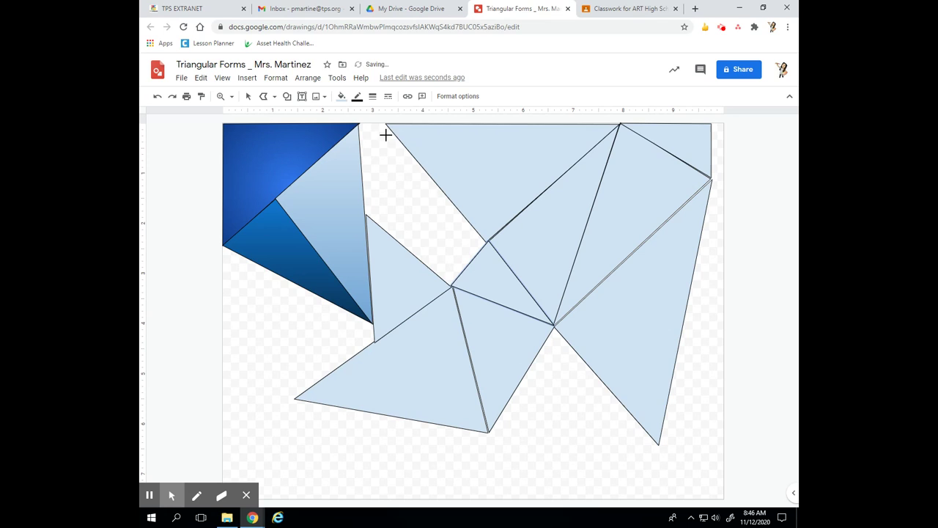
{"action": "left_click", "coordinate": [450, 284]}
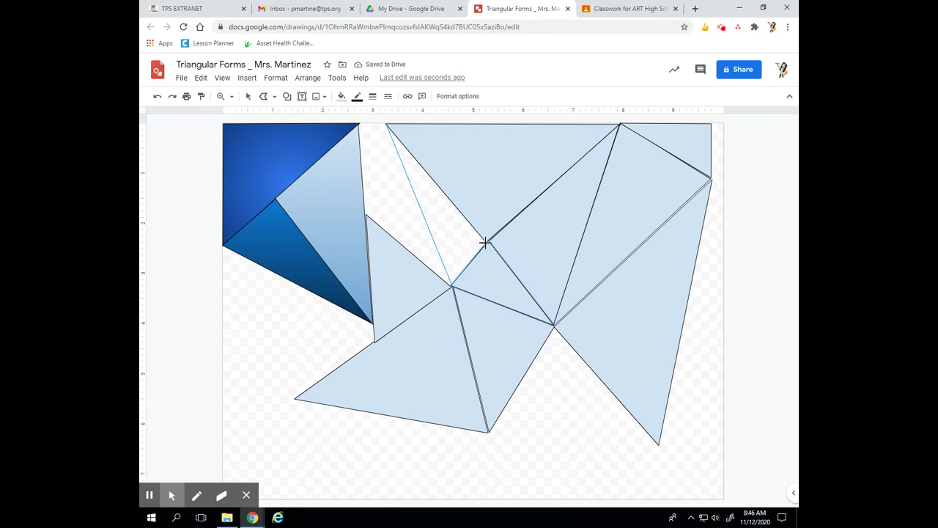
{"action": "left_click", "coordinate": [488, 240]}
{"action": "left_click", "coordinate": [385, 124]}
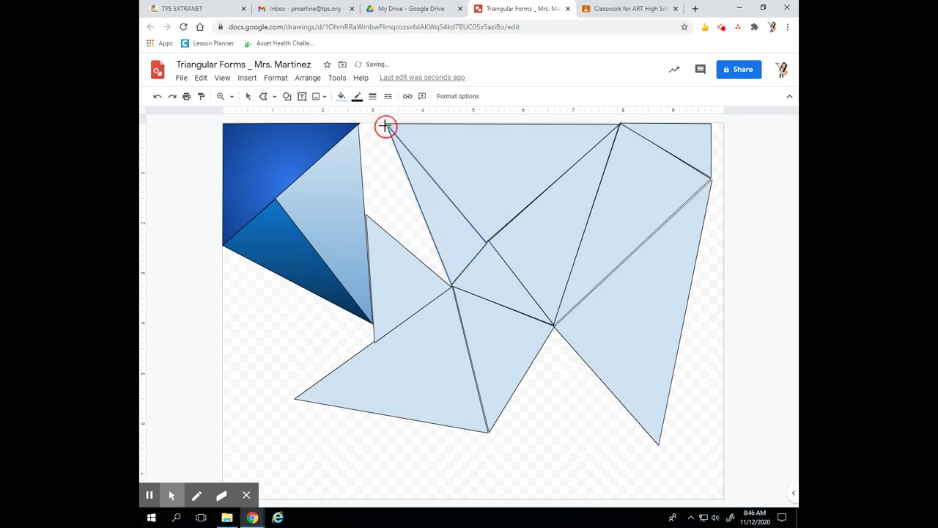
Draw a closed polyline triangle from about 3.3 inches on the upper edge through about 2.8 by 1.8 and 4.6 by 3.3 inches
{"action": "left_click", "coordinate": [386, 125]}
{"action": "left_click", "coordinate": [364, 215]}
{"action": "left_click", "coordinate": [451, 285]}
{"action": "left_click", "coordinate": [384, 125]}
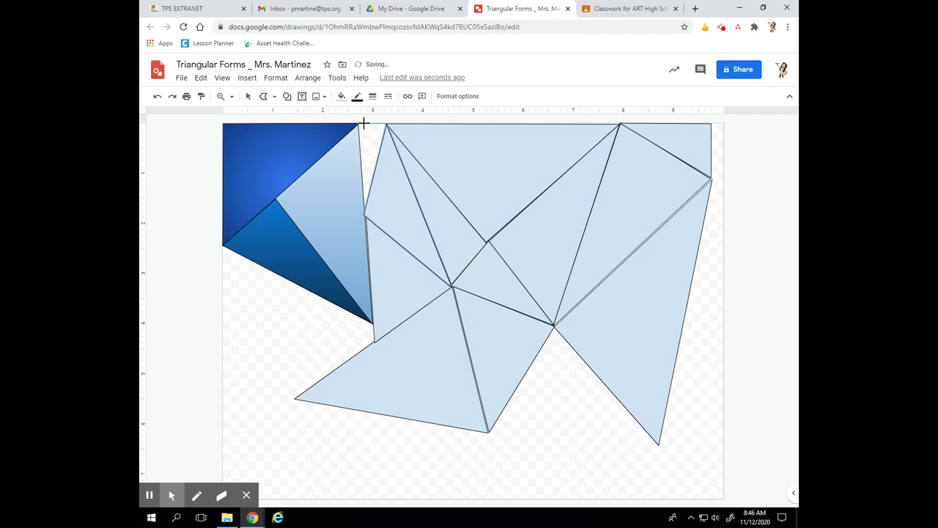
Draw a closed polyline triangle filling the upper-edge gap from about 2.7 to 3.3 inches, pointing down to about 2.8 by 1.8 inches
{"action": "left_click", "coordinate": [360, 125]}
{"action": "left_click", "coordinate": [364, 214]}
{"action": "double_click", "coordinate": [385, 122]}
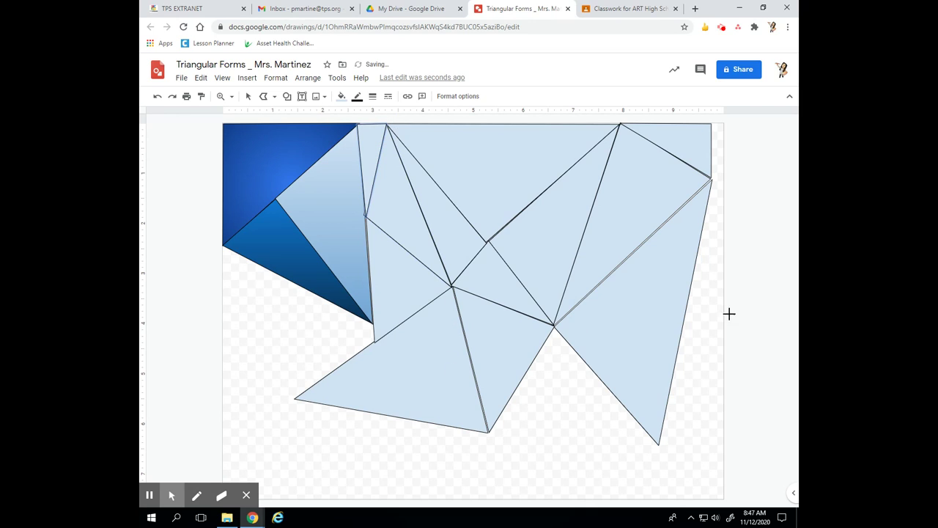
Draw a narrow closed polyline triangle in the canvas's upper-right corner, pointing down to the right-hand group's vertex at about 9.7 by 1.1 inches
{"action": "left_click", "coordinate": [711, 178]}
{"action": "left_click", "coordinate": [723, 123]}
{"action": "left_click", "coordinate": [709, 122]}
{"action": "left_click", "coordinate": [709, 179]}
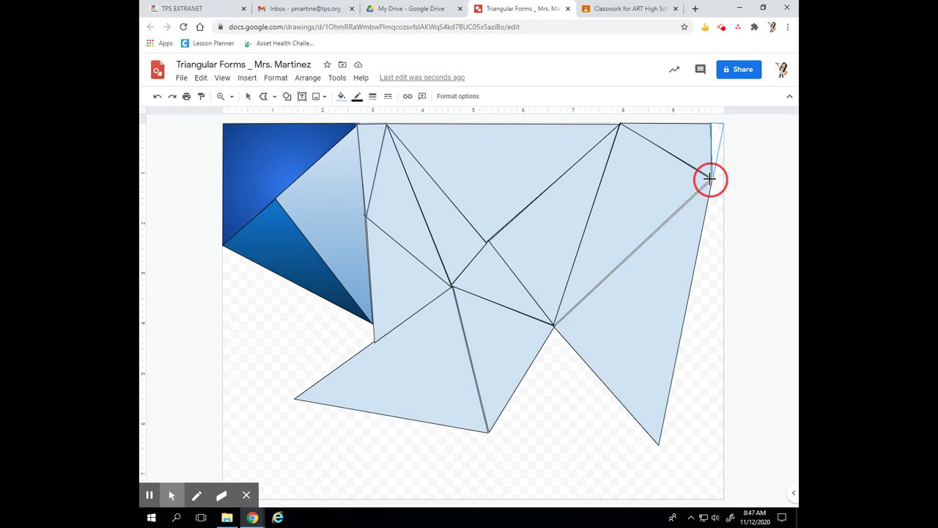
Draw a tall closed polyline triangle along the canvas's full right edge, with its third vertex at about 8.6 by 6.7 inches
{"action": "left_click", "coordinate": [722, 124]}
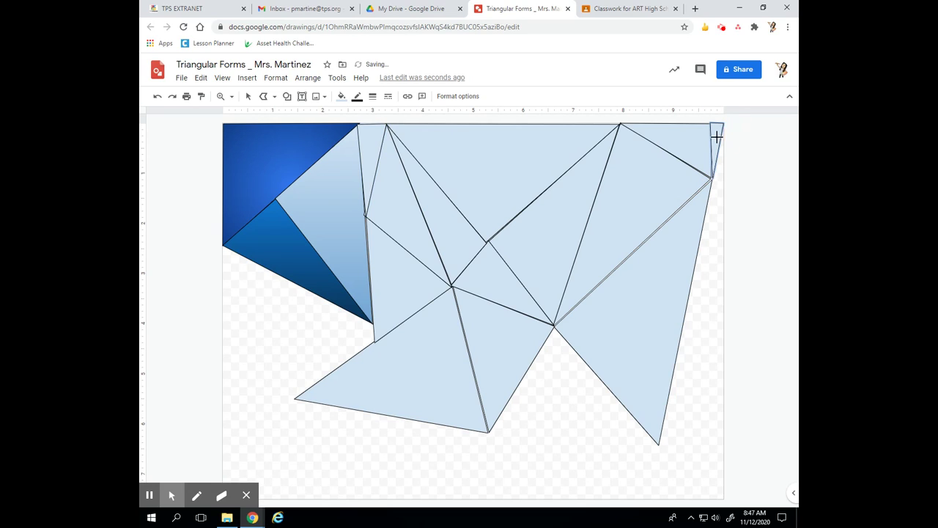
{"action": "left_click", "coordinate": [656, 457]}
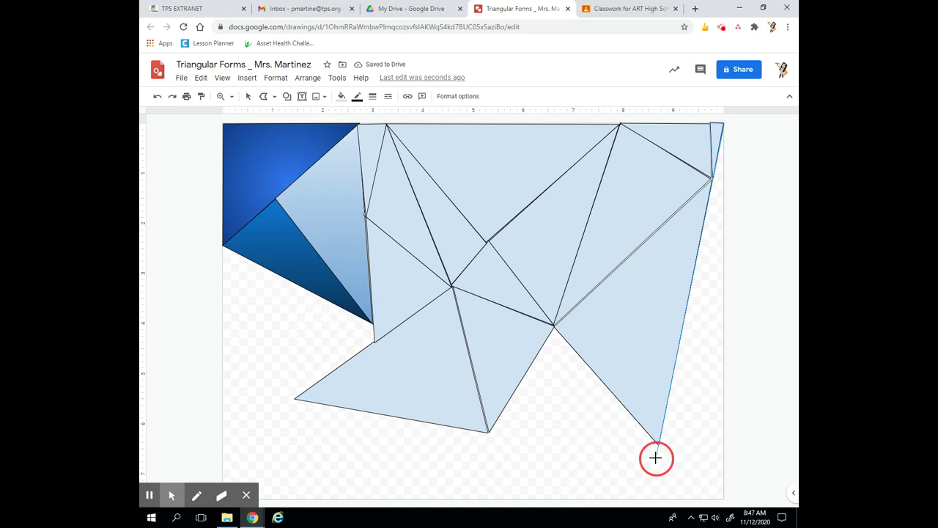
{"action": "left_click", "coordinate": [723, 497]}
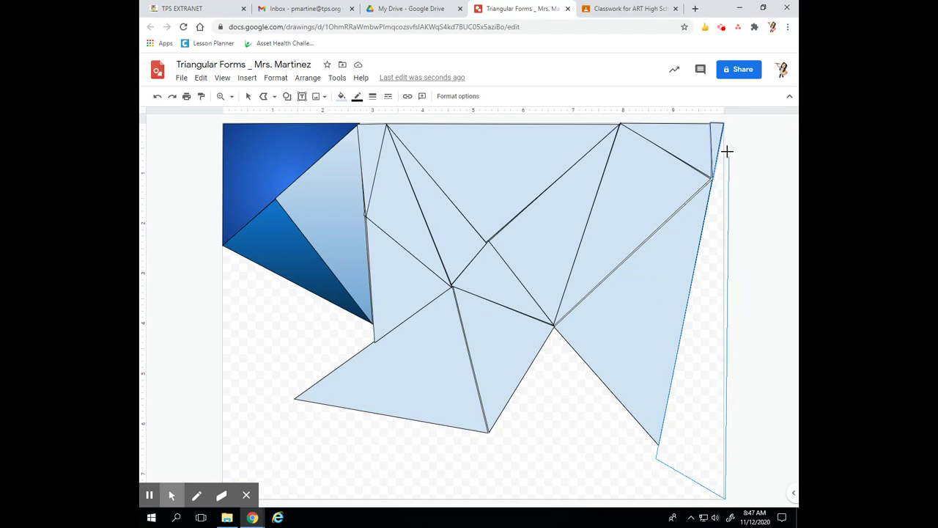
{"action": "left_click", "coordinate": [723, 125]}
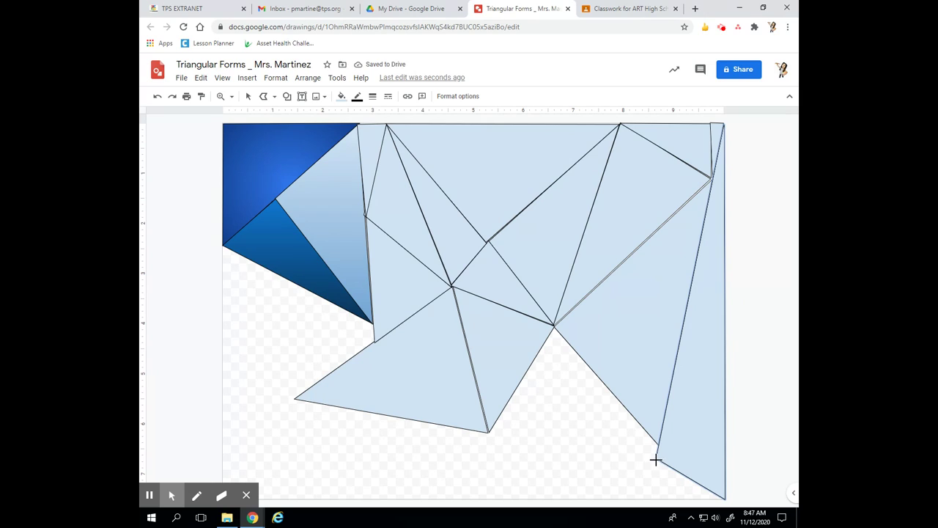
Draw a closed polyline triangle along the canvas's lower edge from about 6 inches to the lower-right corner, peaking at about 8.6 by 6.7 inches
{"action": "left_click", "coordinate": [656, 458]}
{"action": "left_click", "coordinate": [525, 498]}
{"action": "left_click", "coordinate": [725, 499]}
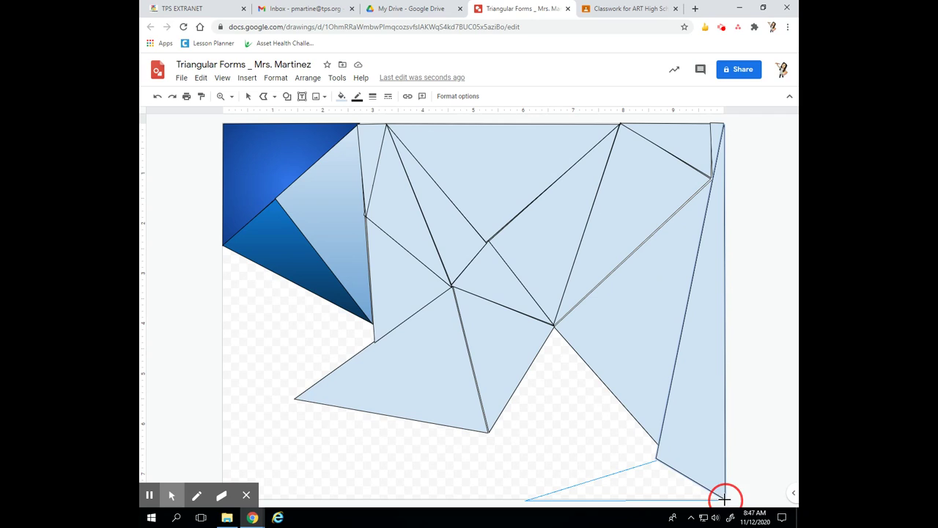
{"action": "left_click", "coordinate": [656, 459]}
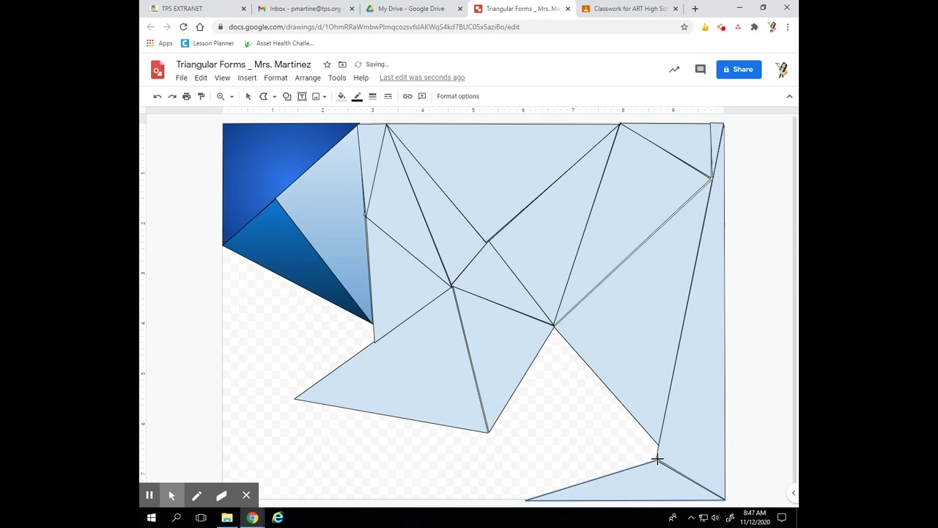
Draw a closed polyline triangle in the lower-right gap through about 6.6 by 4, 5.3 by 6.2 and 8.7 by 6.4 inches
{"action": "left_click", "coordinate": [555, 326]}
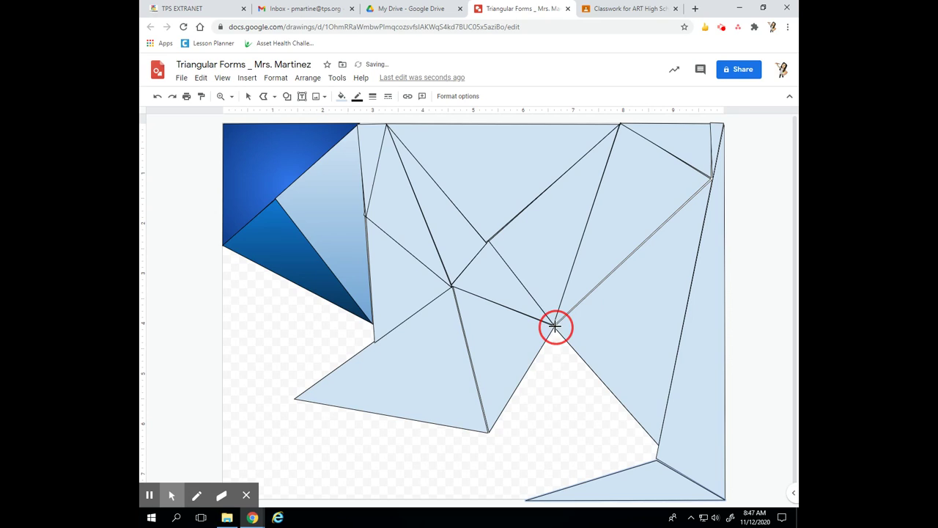
{"action": "left_click", "coordinate": [487, 431]}
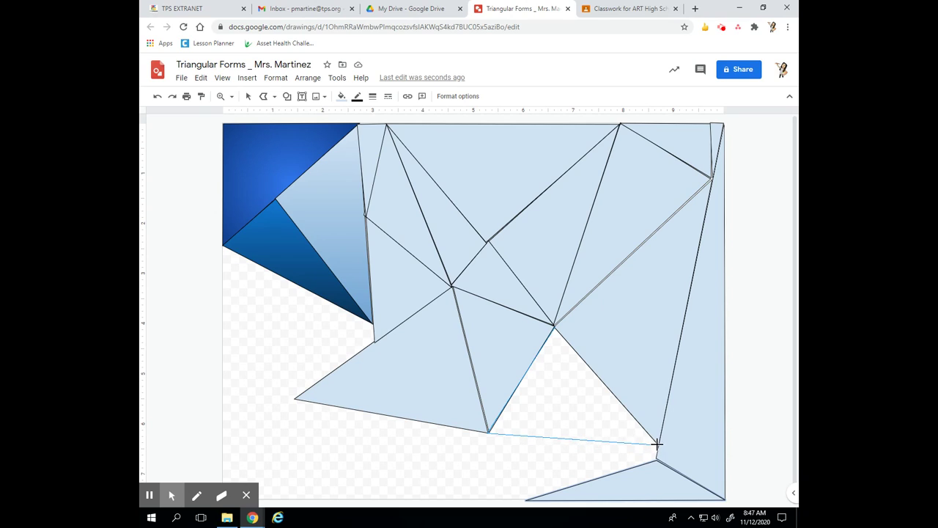
{"action": "left_click", "coordinate": [657, 444]}
{"action": "left_click", "coordinate": [555, 327]}
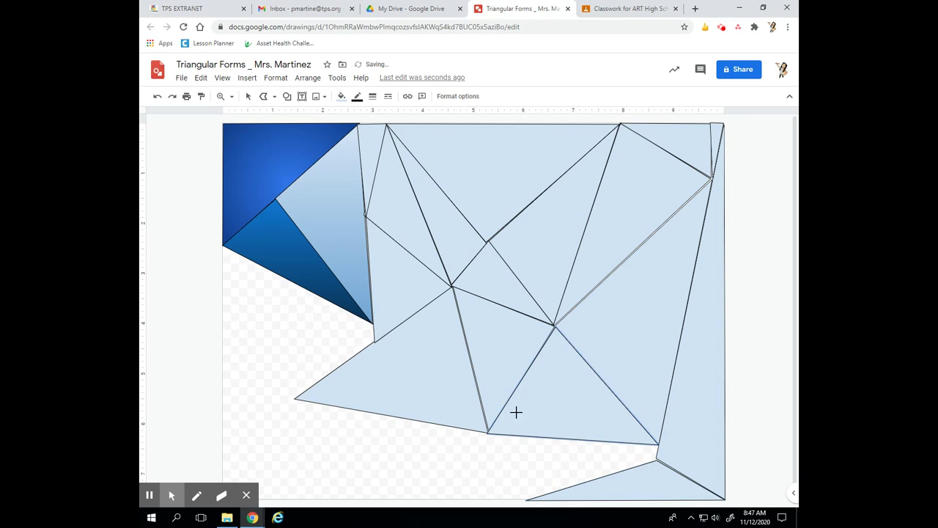
Draw a closed polyline triangle from about 5.3 by 6.2 inches down to the canvas's lower edge at about 5 and 6.1 inches
{"action": "left_click", "coordinate": [487, 433]}
{"action": "left_click", "coordinate": [474, 497]}
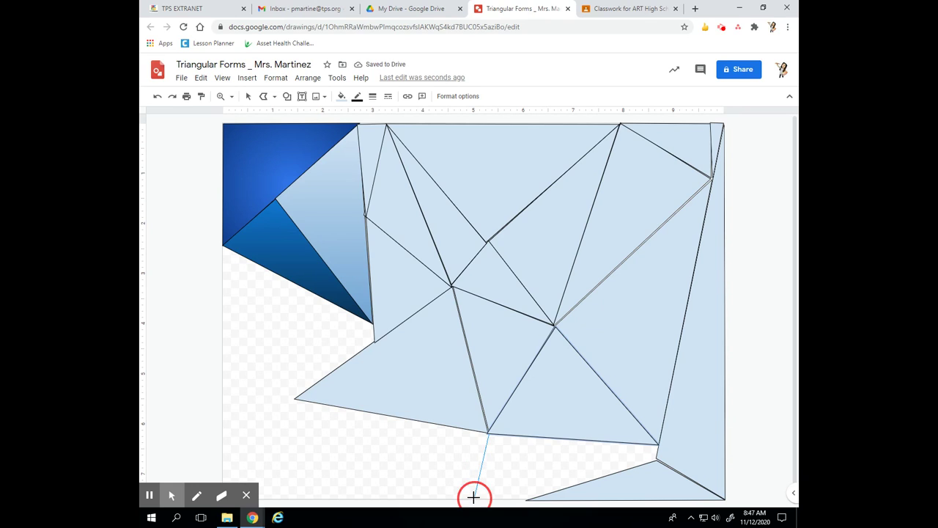
{"action": "left_click", "coordinate": [529, 498]}
{"action": "left_click", "coordinate": [487, 434]}
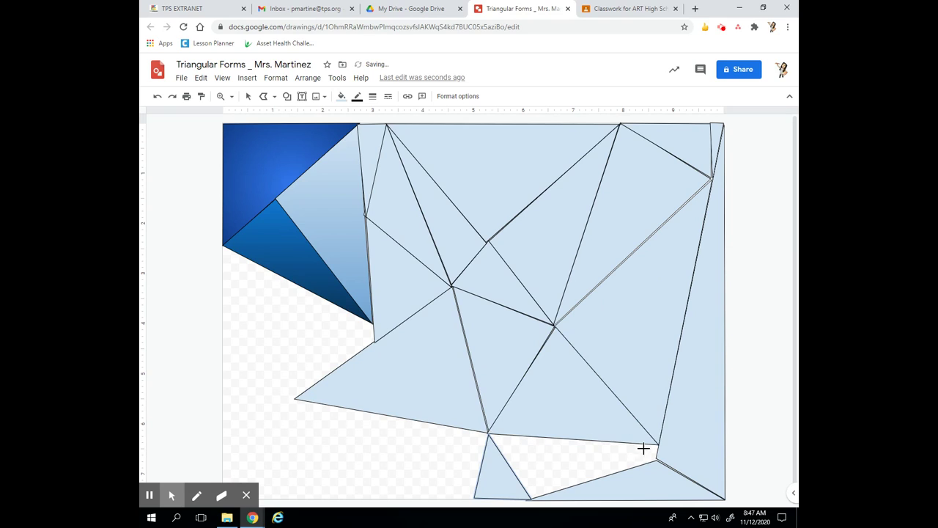
Fill the remaining lower-right gap with two closed polyline triangles: a thin sliver above the lower-edge triangle and a larger one reaching about 5.3 by 6.2 inches
{"action": "mouse_move", "coordinate": [658, 443]}
{"action": "left_mouse_down"}
{"action": "mouse_move", "coordinate": [521, 496]}
{"action": "mouse_move", "coordinate": [529, 497]}
{"action": "left_mouse_up"}
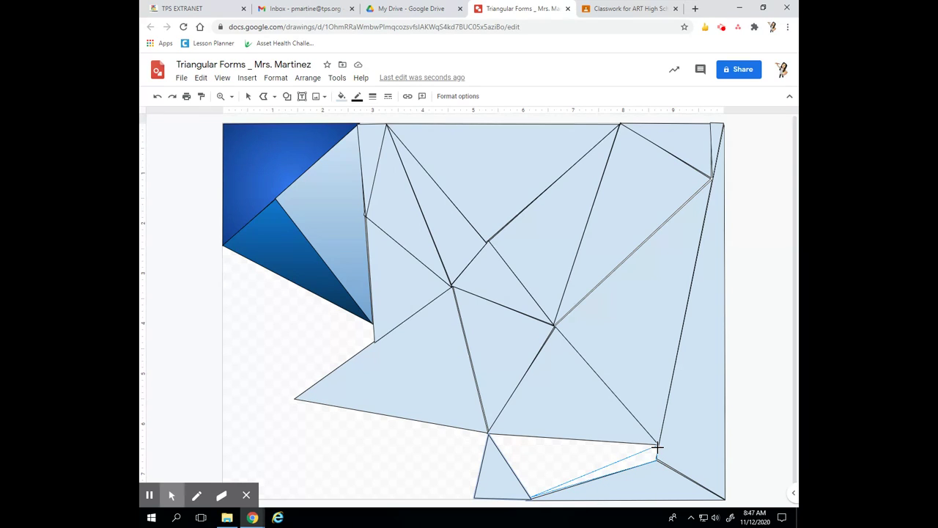
{"action": "left_click", "coordinate": [657, 445]}
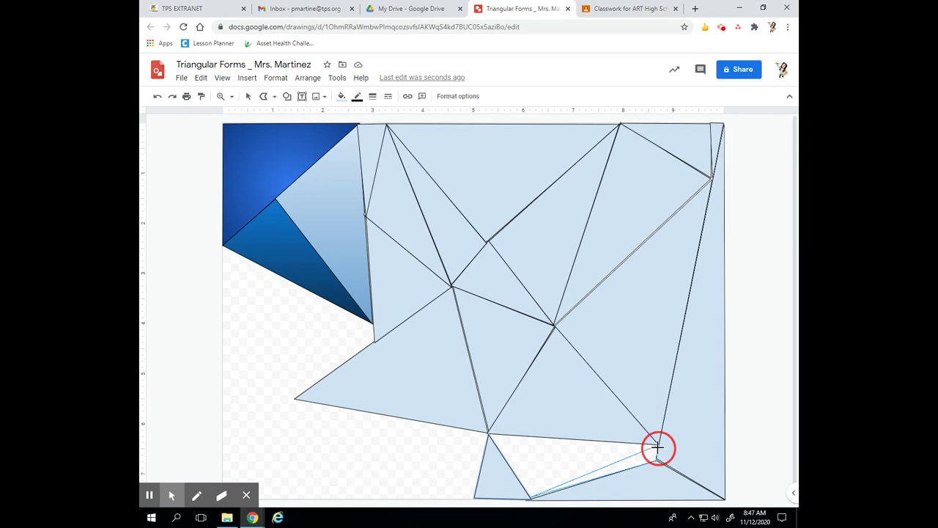
{"action": "mouse_move", "coordinate": [488, 434]}
{"action": "left_mouse_down"}
{"action": "mouse_move", "coordinate": [528, 493]}
{"action": "mouse_move", "coordinate": [657, 444]}
{"action": "mouse_move", "coordinate": [498, 435]}
{"action": "left_mouse_up"}
{"action": "double_click", "coordinate": [488, 434]}
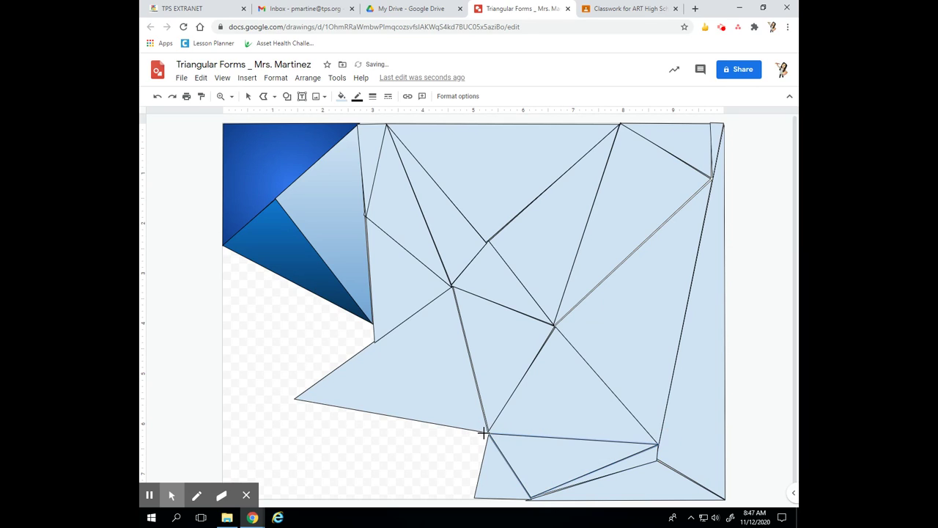
Draw a closed polyline triangle along the small lower-edge triangle's left side, with its third vertex at about 2.3 by 6.9 inches
{"action": "left_click", "coordinate": [492, 435]}
{"action": "left_click", "coordinate": [339, 467]}
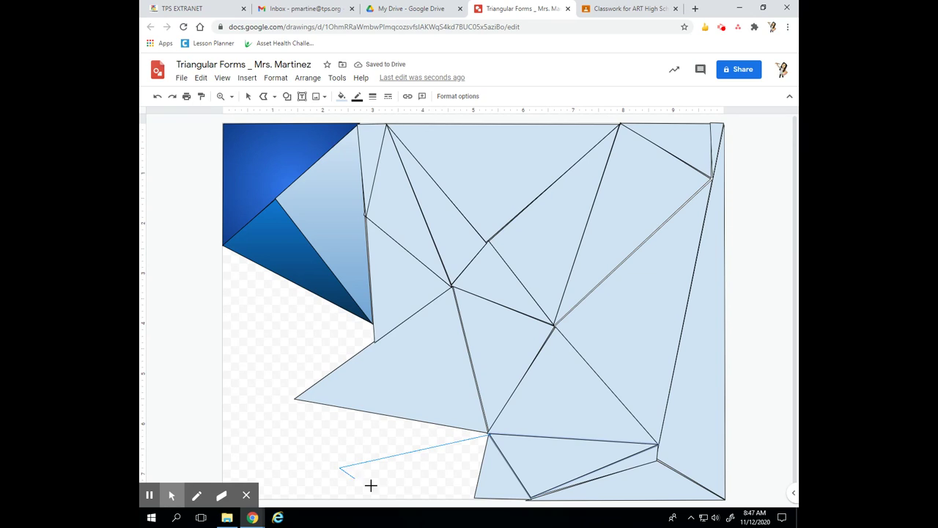
{"action": "left_click", "coordinate": [476, 498]}
{"action": "left_click", "coordinate": [489, 434]}
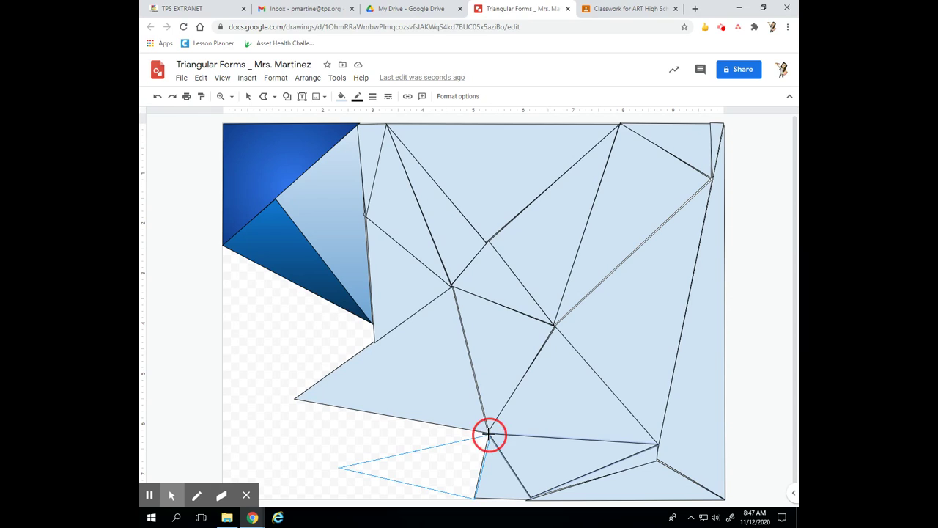
Draw a closed polyline triangle below the lower-middle triangle through about 1.4 by 5.5, 2.3 by 6.9 and 5.3 by 6.2 inches
{"action": "left_click", "coordinate": [296, 399]}
{"action": "left_click", "coordinate": [339, 467]}
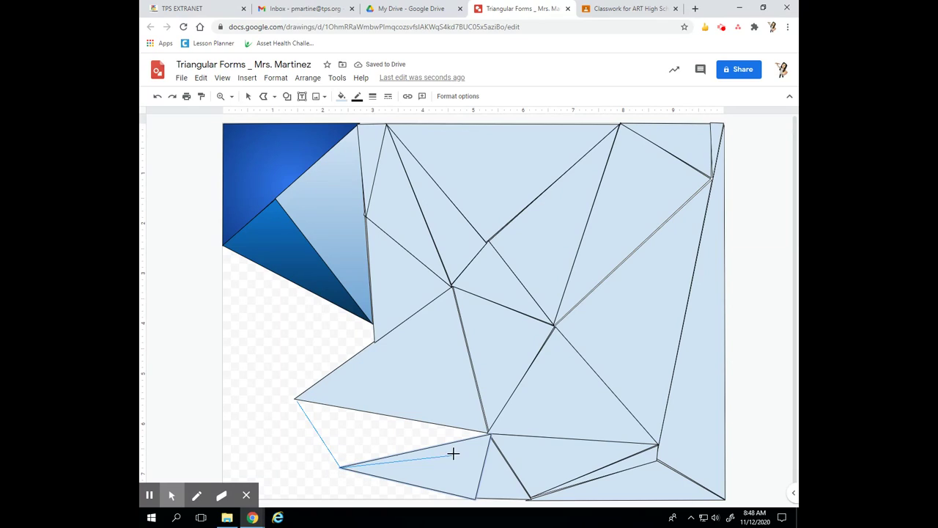
{"action": "left_click", "coordinate": [488, 434]}
{"action": "left_click", "coordinate": [296, 399]}
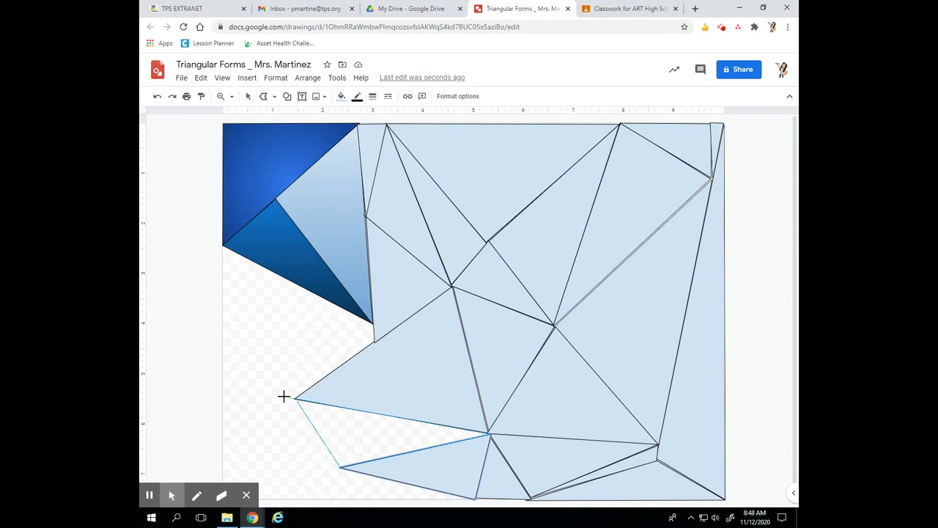
Draw a closed polyline triangle through about 1.5 by 5.5, 0.6 by 2.8 and 3 by 4.4 inches, plus a sliver triangle filling the gap above it
{"action": "left_click", "coordinate": [298, 399]}
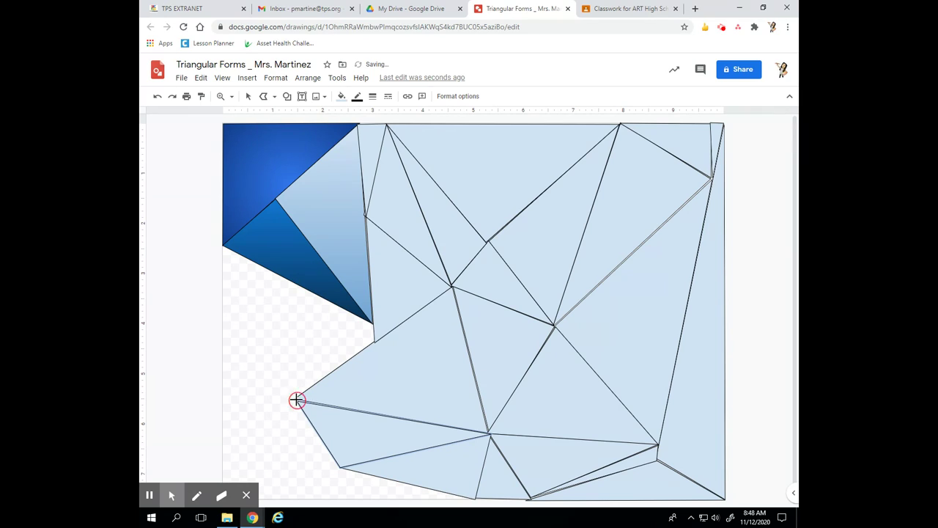
{"action": "left_click", "coordinate": [295, 399]}
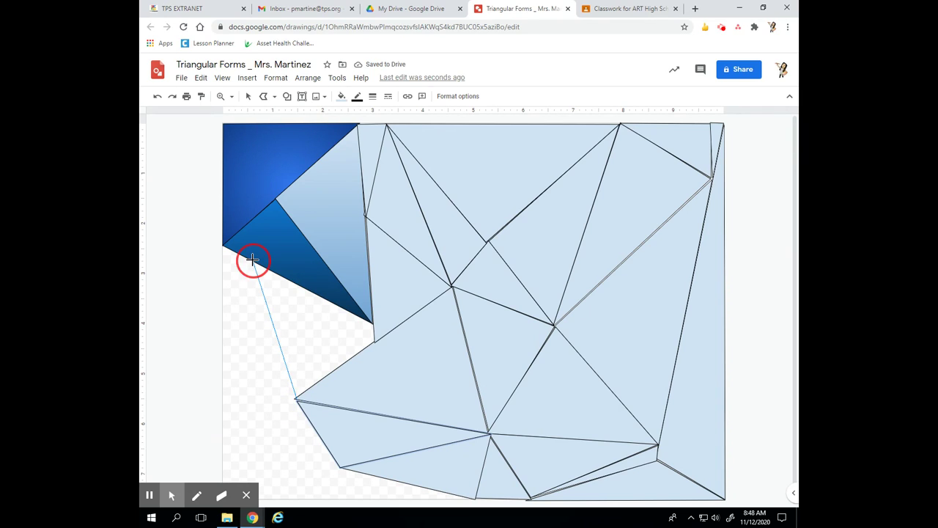
{"action": "left_click", "coordinate": [251, 261]}
{"action": "left_click", "coordinate": [372, 324]}
{"action": "left_click", "coordinate": [375, 343]}
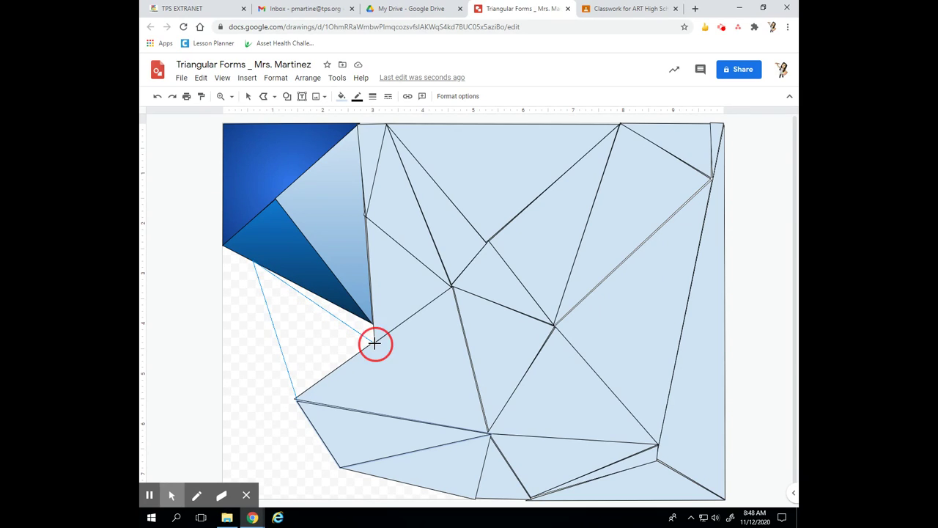
{"action": "left_click", "coordinate": [296, 399]}
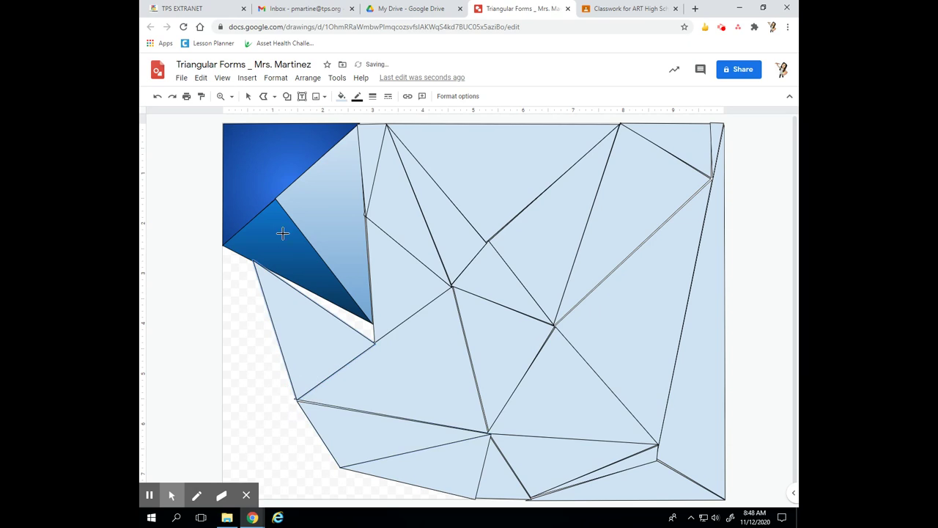
{"action": "left_click", "coordinate": [374, 343]}
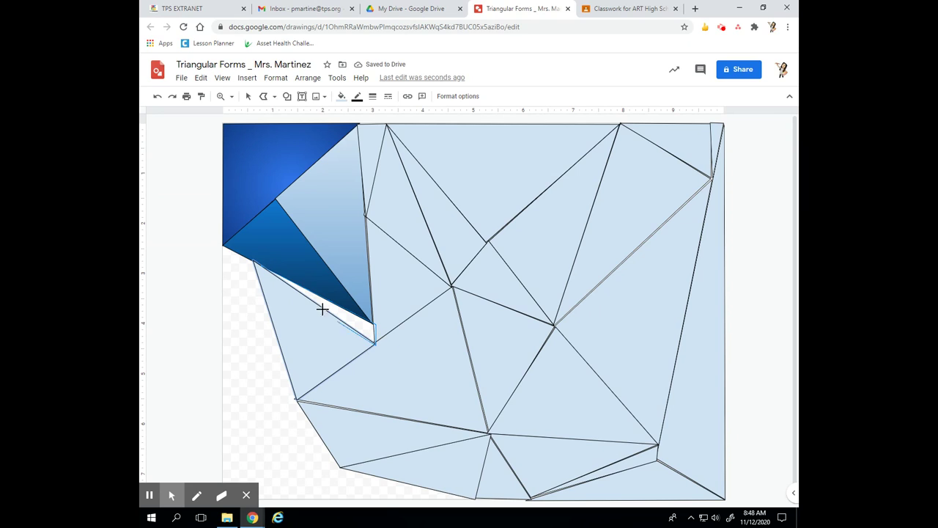
{"action": "left_click", "coordinate": [263, 265]}
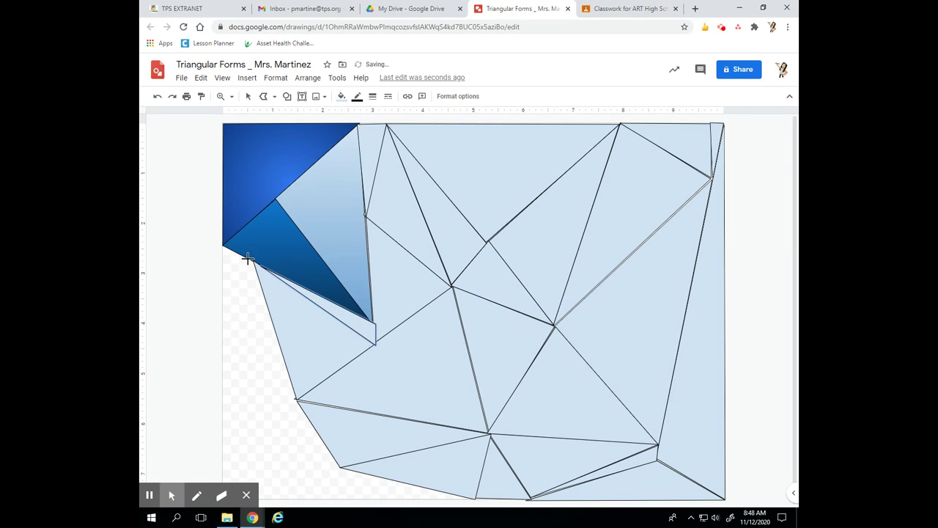
Draw a closed polyline triangle along the canvas's left edge through about 0.6 by 2.8, 0 by 5.1 and 0 by 2.4 inches
{"action": "left_click", "coordinate": [254, 262]}
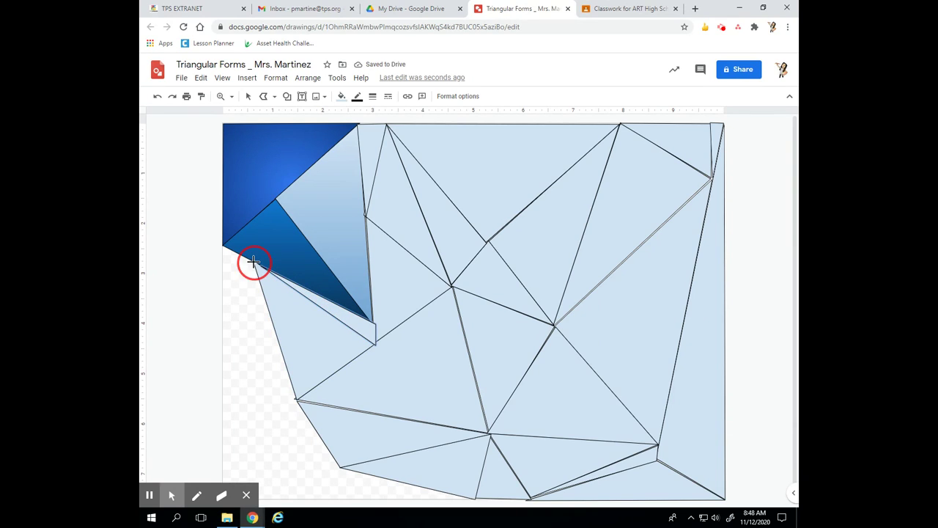
{"action": "left_click", "coordinate": [223, 380]}
{"action": "left_click", "coordinate": [223, 243]}
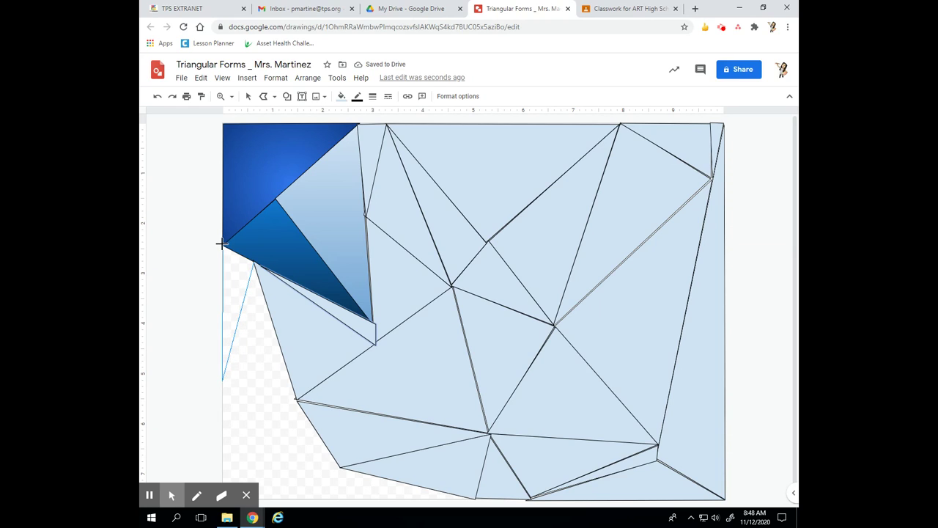
{"action": "left_click", "coordinate": [254, 262]}
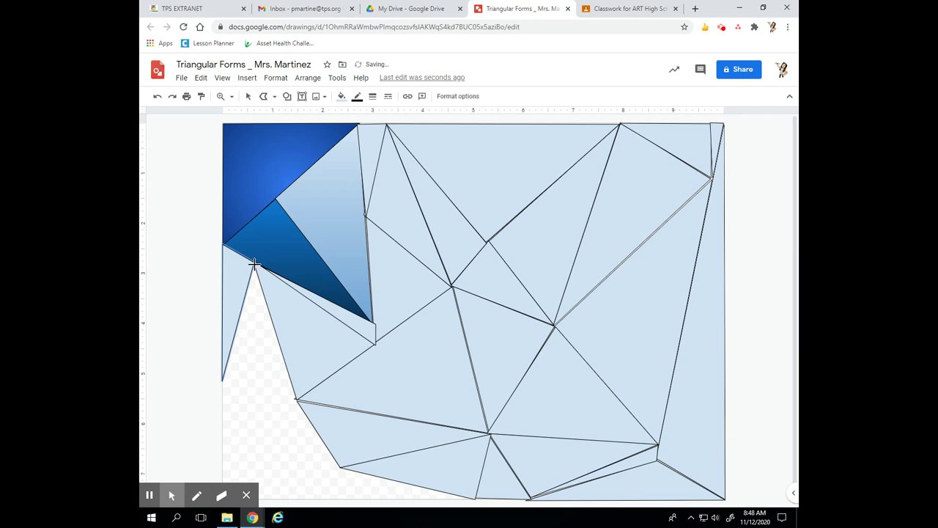
Draw a closed polyline triangle through about 0.6 by 2.8, 0 by 5.1 and 1.5 by 5.5 inches to fill the gap beside the left-edge triangle
{"action": "left_click", "coordinate": [252, 262]}
{"action": "left_click", "coordinate": [222, 381]}
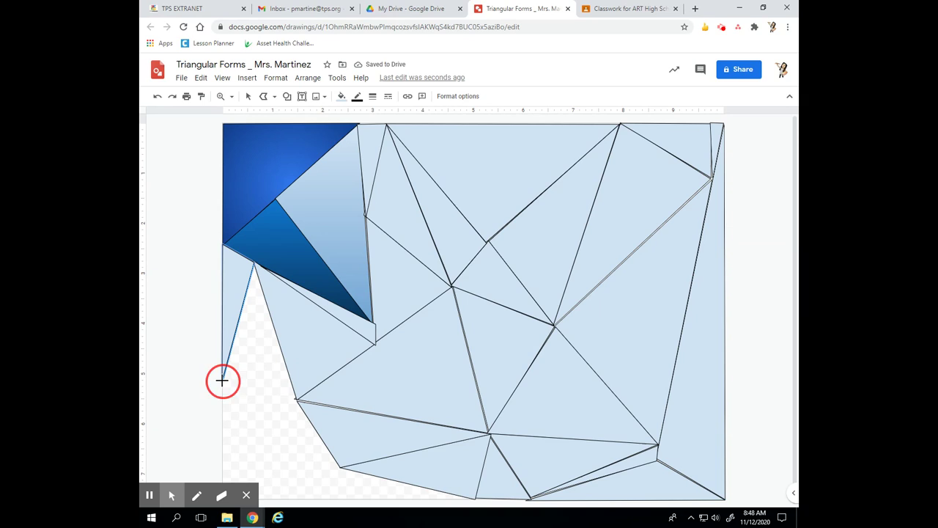
{"action": "left_click", "coordinate": [298, 400]}
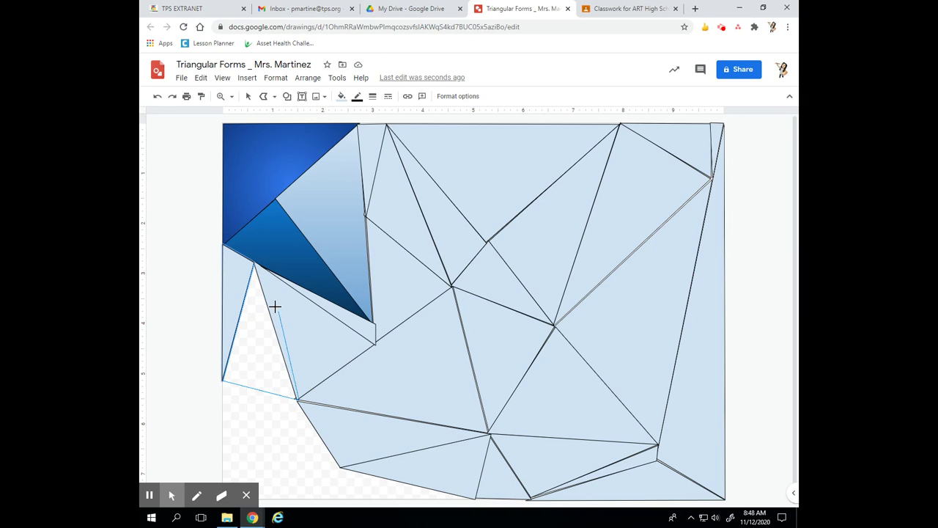
{"action": "left_click", "coordinate": [254, 263]}
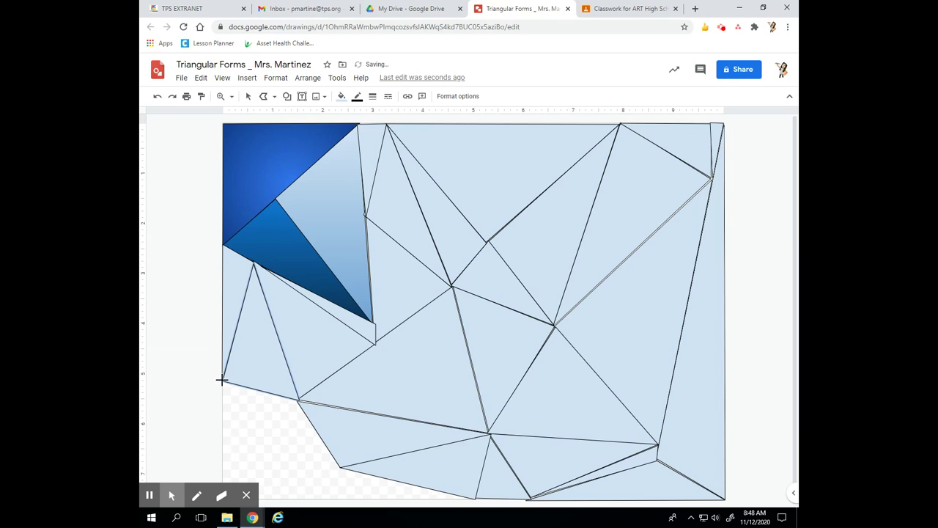
Draw a closed polyline triangle from the left edge at about 5.1 inches down to 2.3 by 6.9 and 1.5 by 5.5 inches
{"action": "mouse_move", "coordinate": [228, 486]}
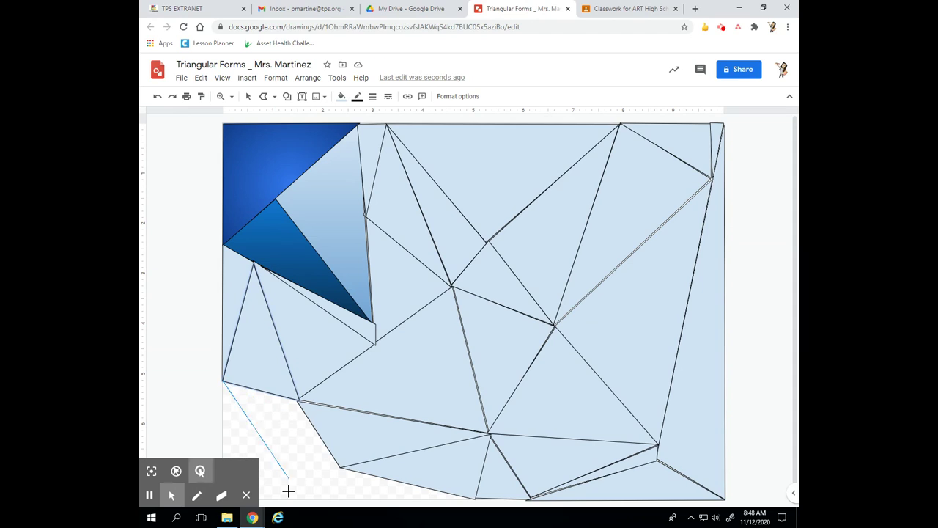
{"action": "left_click", "coordinate": [339, 467]}
{"action": "left_click", "coordinate": [298, 400]}
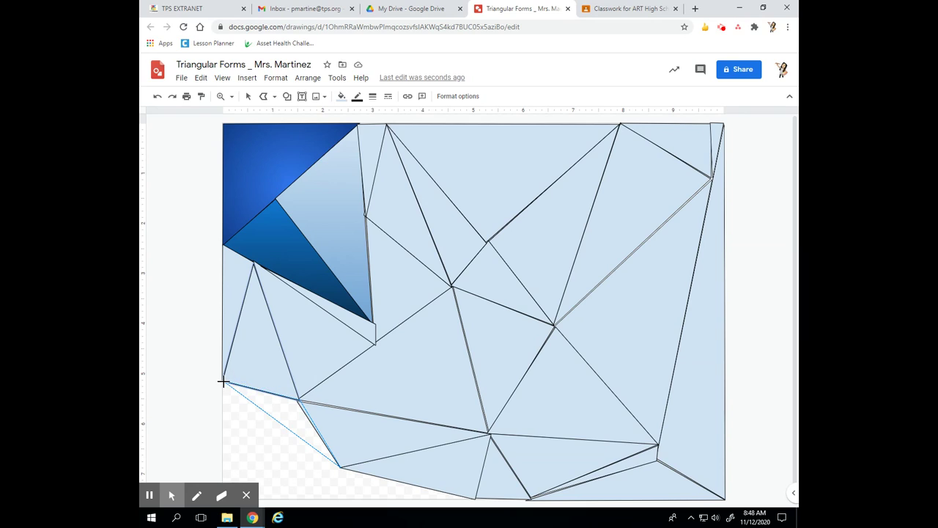
{"action": "left_click", "coordinate": [223, 381]}
Draw a closed polyline triangle along the left edge from about 5.1 to 7.2 inches, with its third vertex at about 2.3 by 6.9 inches
{"action": "left_click", "coordinate": [223, 382]}
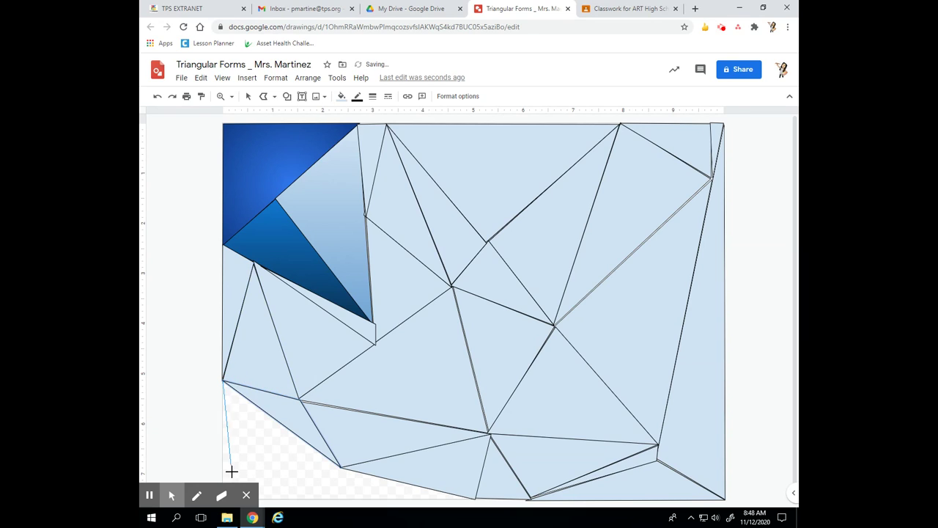
{"action": "left_click", "coordinate": [223, 482]}
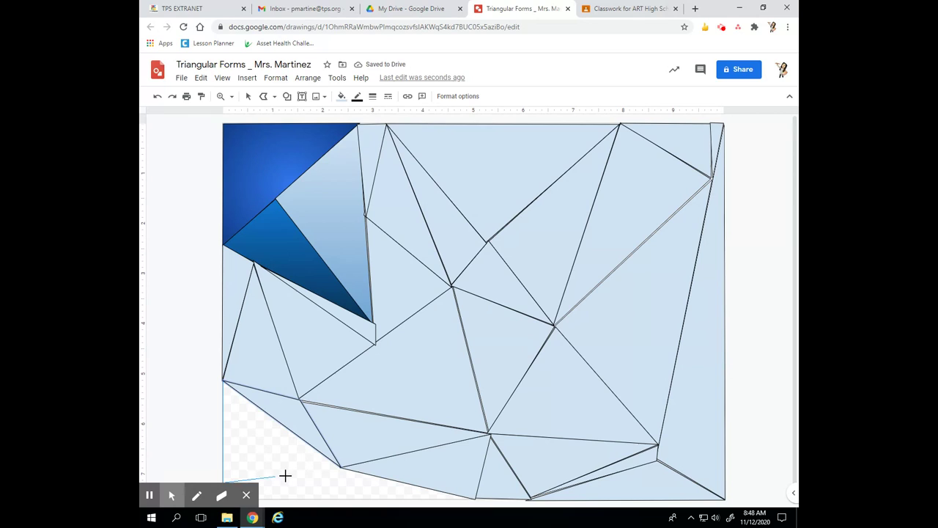
{"action": "left_click", "coordinate": [340, 466]}
{"action": "left_click", "coordinate": [223, 382]}
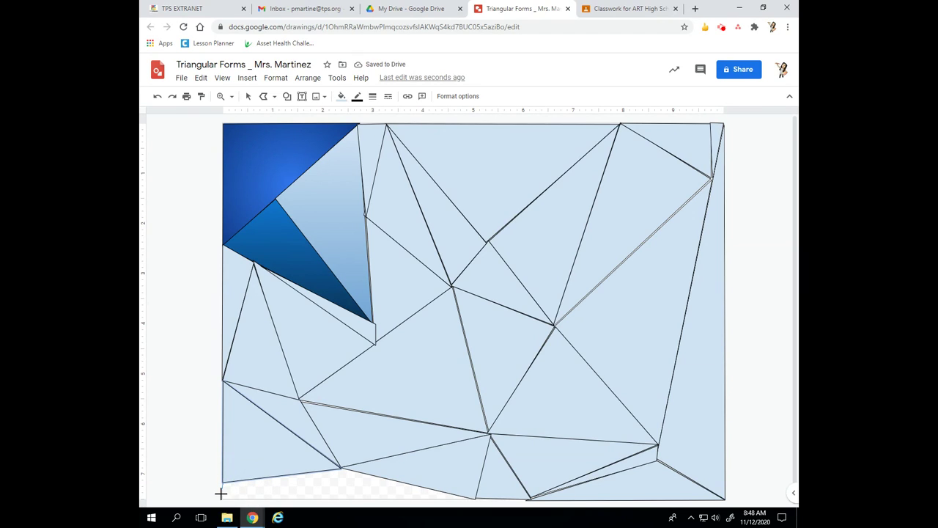
Fill the remaining lower-left gap with two closed polyline triangles: a sliver at the canvas corner and a wide one along the lower edge to about 5 inches
{"action": "left_click", "coordinate": [340, 467]}
{"action": "double_click", "coordinate": [223, 482]}
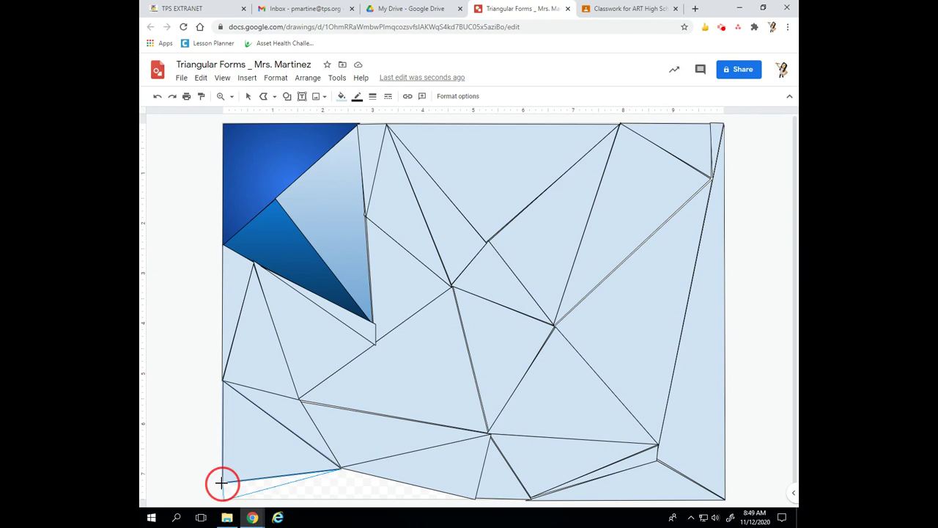
{"action": "left_click", "coordinate": [340, 467]}
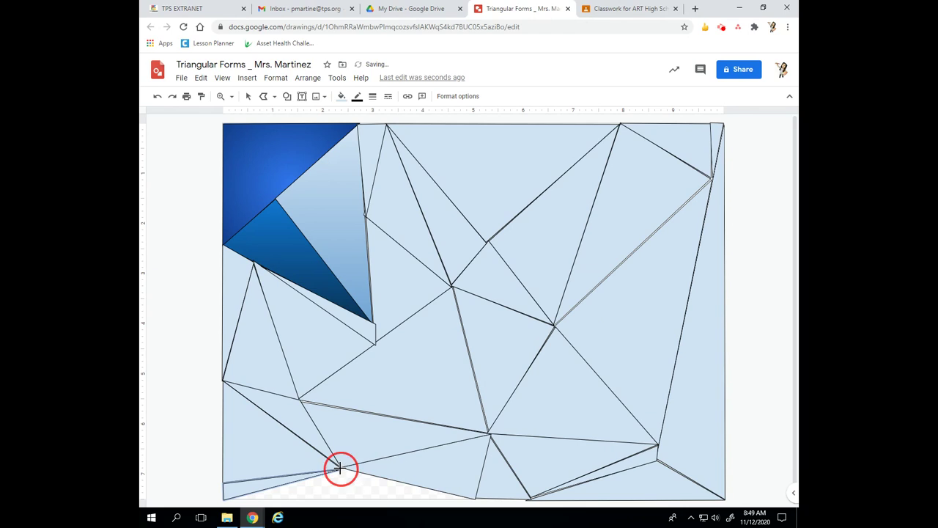
{"action": "left_click", "coordinate": [473, 498]}
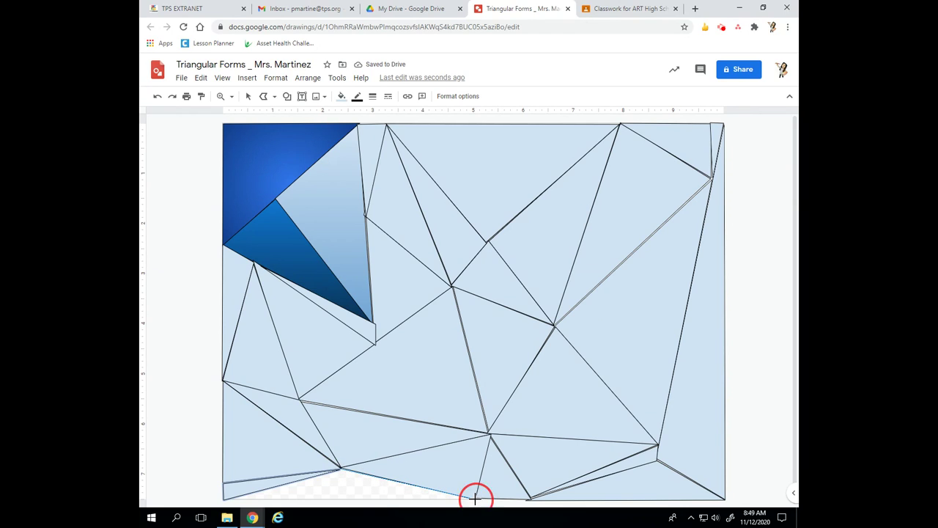
{"action": "left_click", "coordinate": [232, 497]}
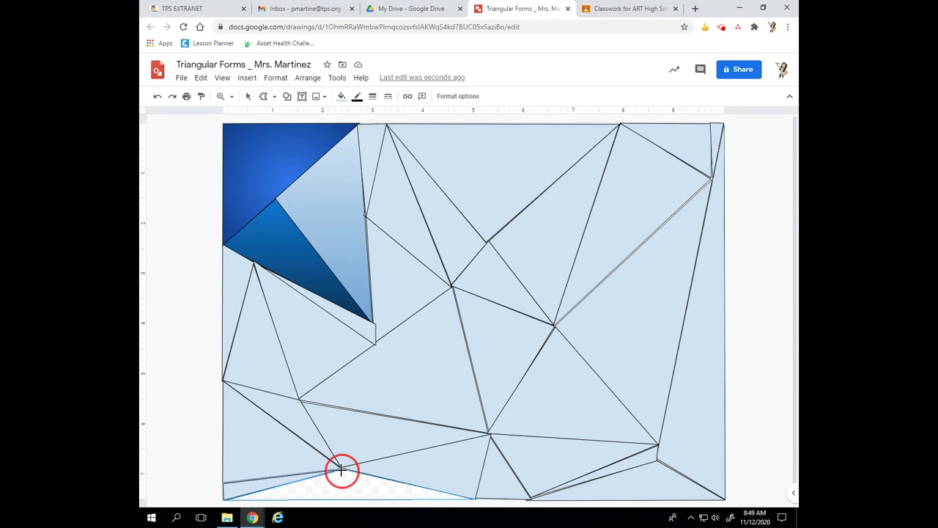
{"action": "left_click", "coordinate": [339, 468]}
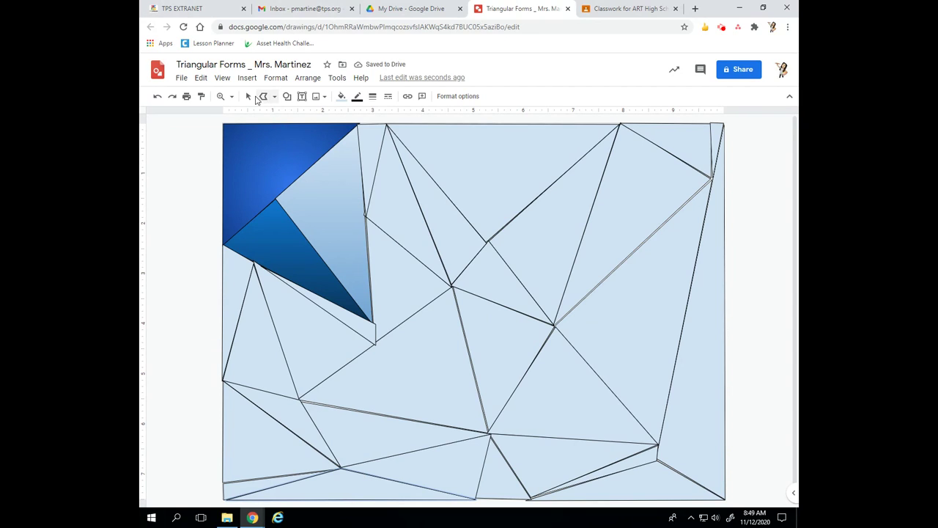
Fill the large triangle at the middle of the canvas's upper edge with the darkest black radial gradient
{"action": "left_click", "coordinate": [247, 96]}
{"action": "left_click", "coordinate": [486, 186]}
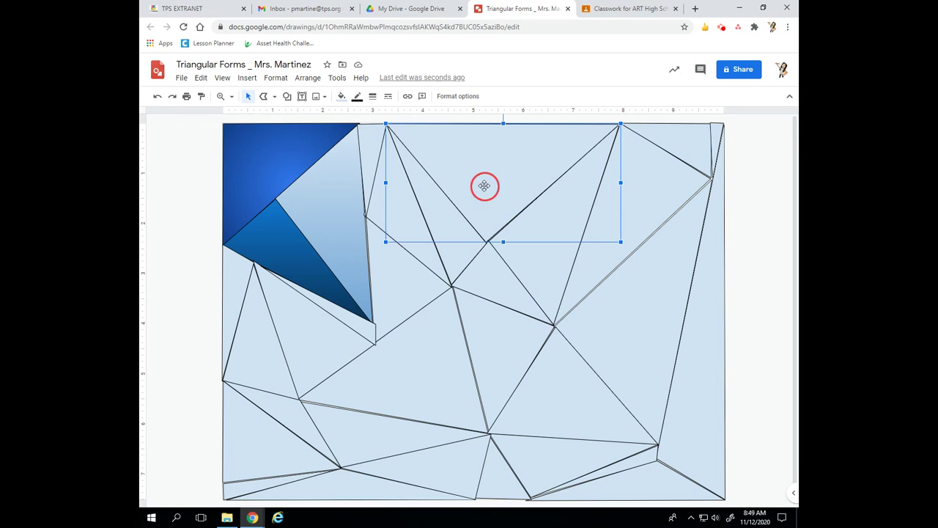
{"action": "left_click", "coordinate": [340, 97]}
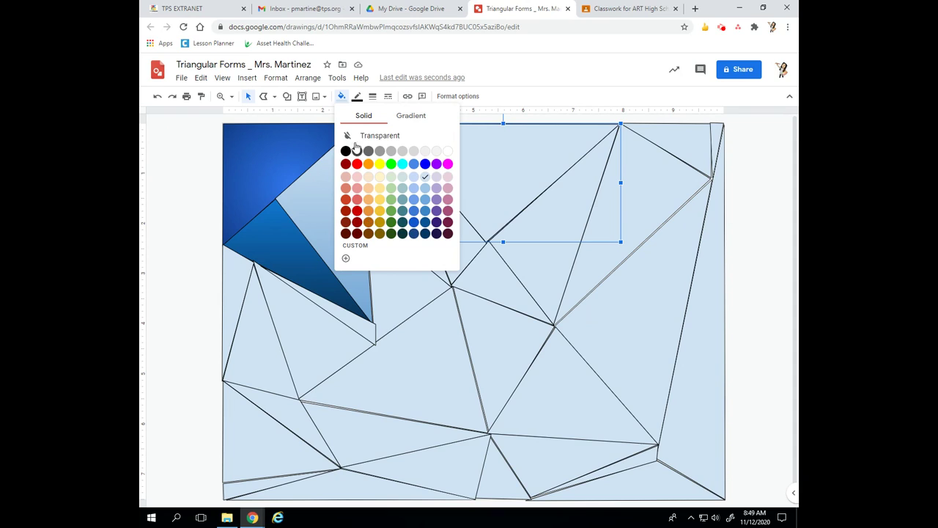
{"action": "left_click", "coordinate": [409, 116]}
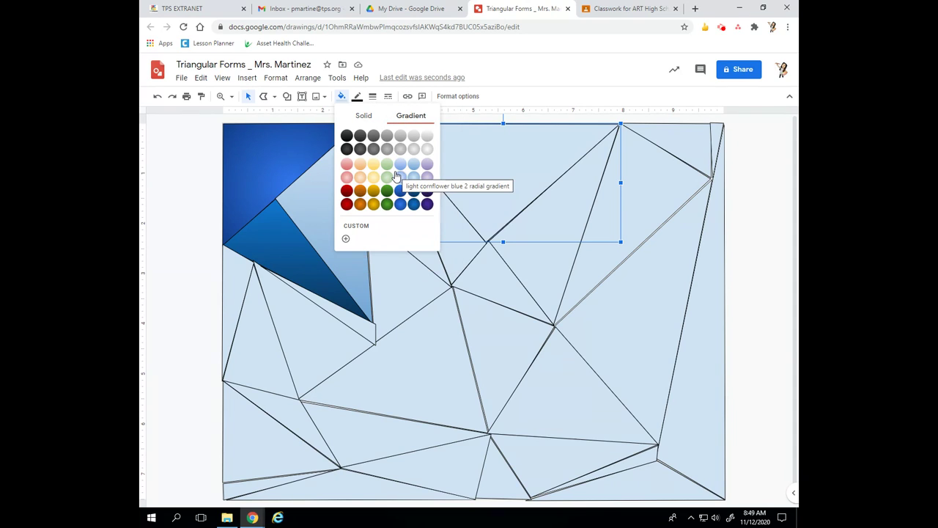
{"action": "left_click", "coordinate": [346, 149]}
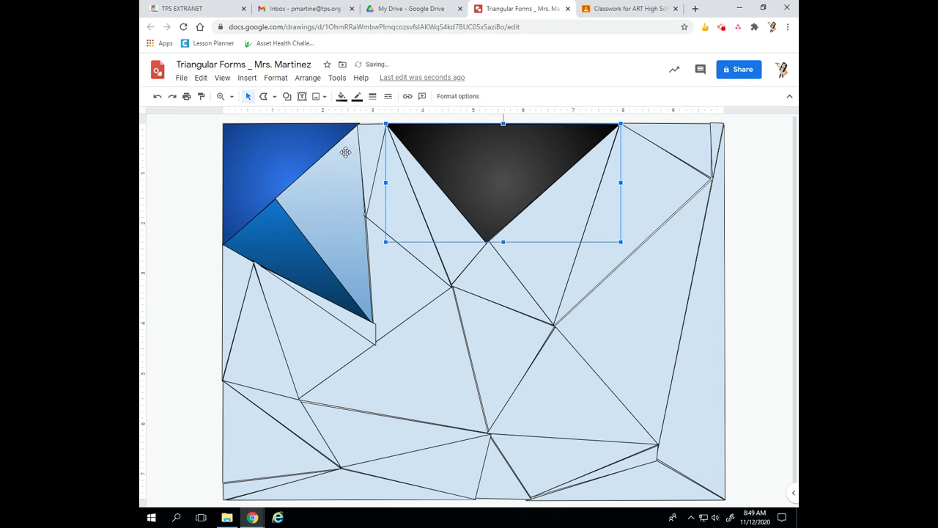
Fill the thin sliver triangle in the canvas's lower-left corner with the darkest black radial gradient
{"action": "left_click", "coordinate": [243, 490]}
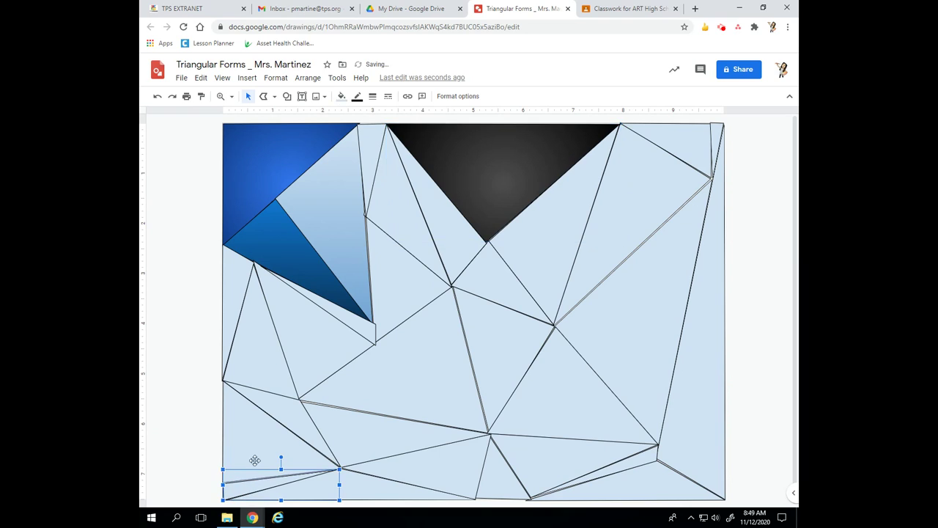
{"action": "left_click", "coordinate": [341, 96]}
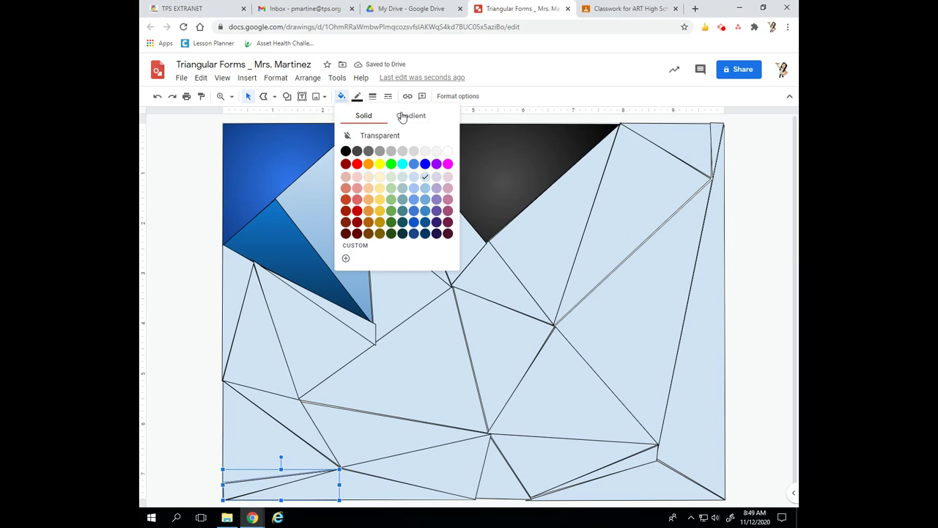
{"action": "left_click", "coordinate": [409, 115]}
{"action": "left_click", "coordinate": [347, 165]}
Fill the small triangle at the middle of the canvas's lower edge with the darkest black radial gradient
{"action": "left_click", "coordinate": [366, 490]}
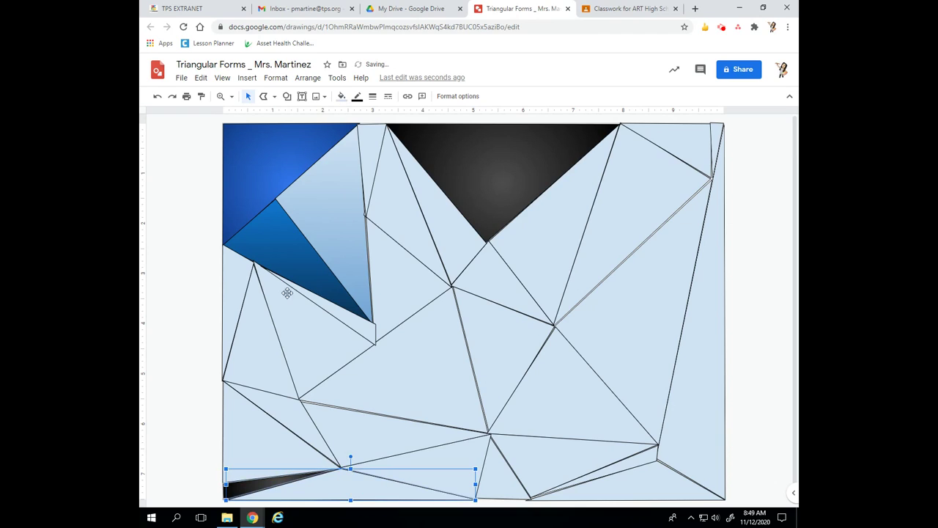
{"action": "left_click", "coordinate": [505, 475]}
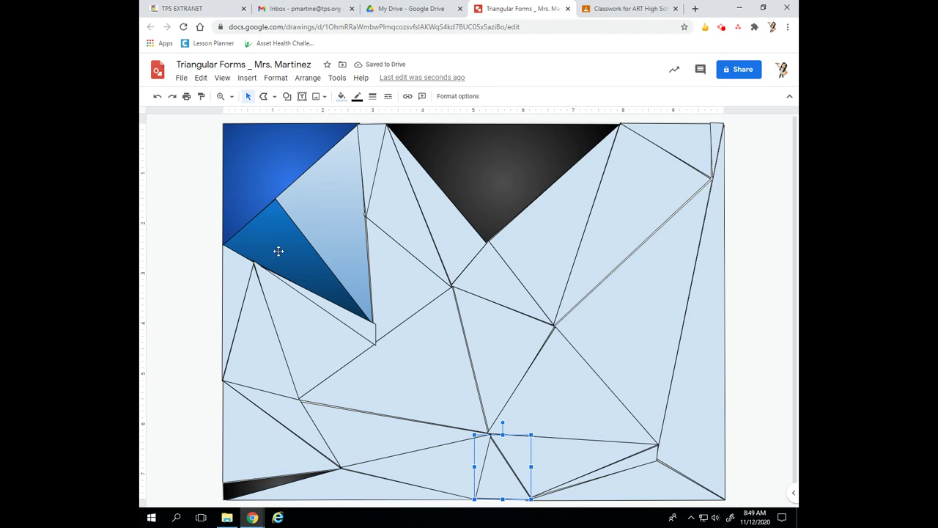
{"action": "left_click", "coordinate": [340, 96]}
{"action": "left_click", "coordinate": [410, 116]}
{"action": "left_click", "coordinate": [348, 164]}
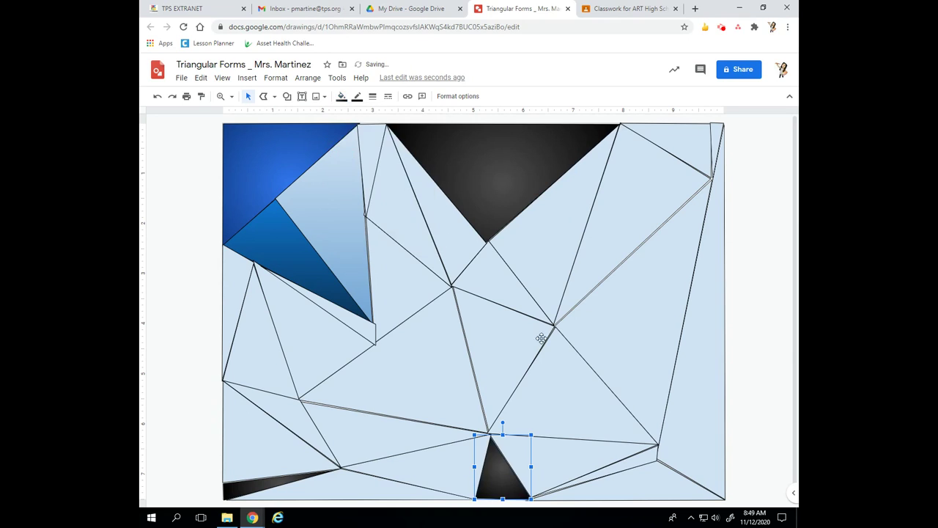
Fill the thin sliver triangle in the lower-right area with the darkest black radial gradient
{"action": "left_click", "coordinate": [656, 451]}
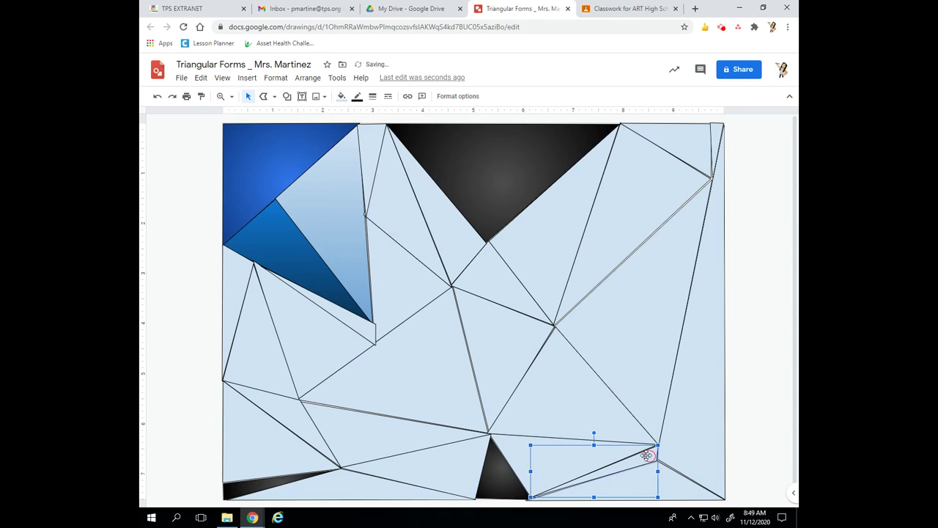
{"action": "left_click", "coordinate": [341, 96]}
{"action": "left_click", "coordinate": [403, 115]}
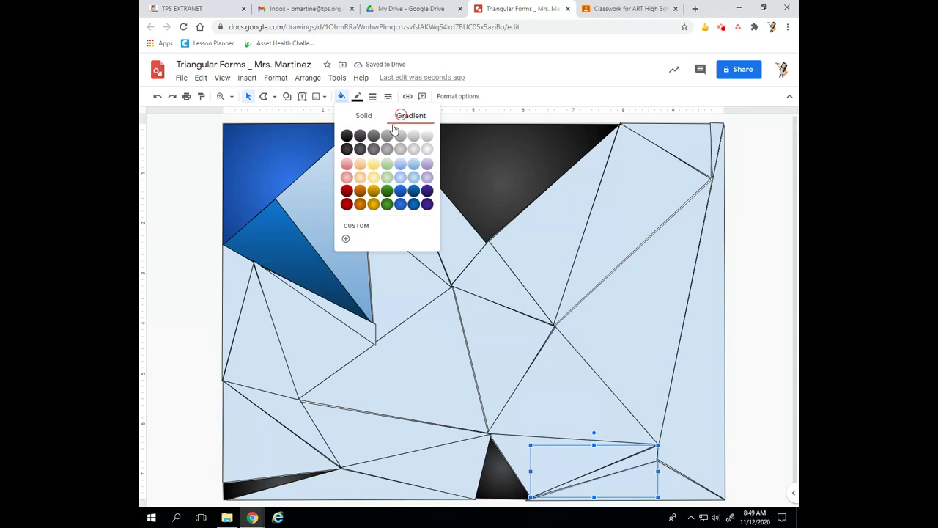
{"action": "left_click", "coordinate": [348, 158]}
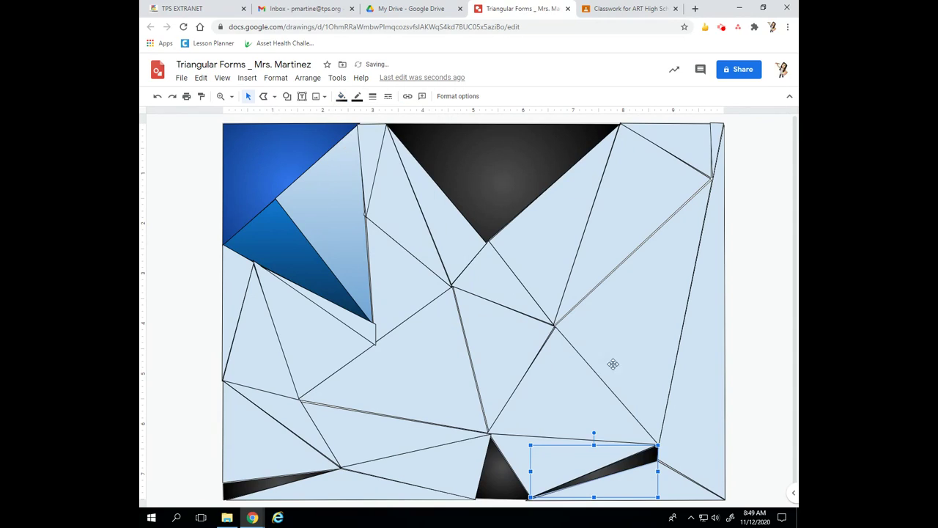
Fill the triangle along the upper edge near the canvas's upper-right corner with the darkest black radial gradient
{"action": "left_click", "coordinate": [690, 145]}
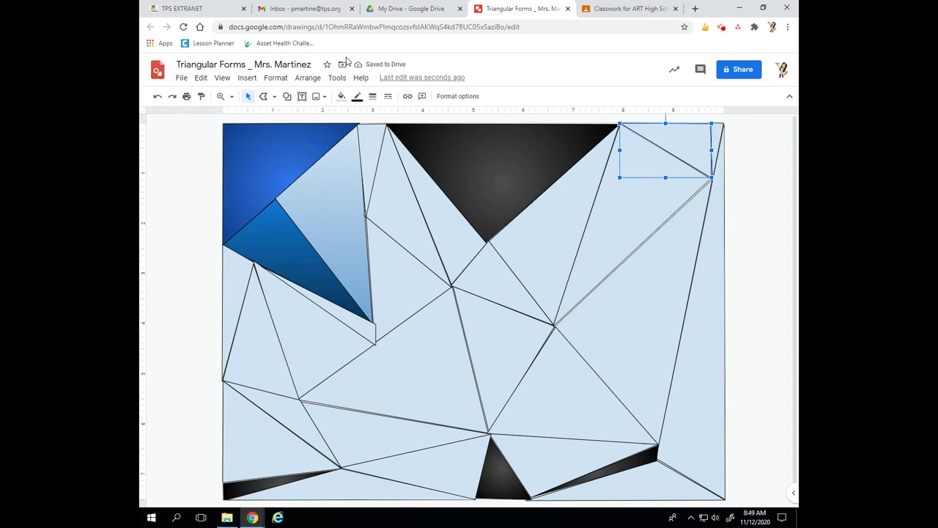
{"action": "left_click", "coordinate": [341, 96]}
{"action": "left_click", "coordinate": [411, 118]}
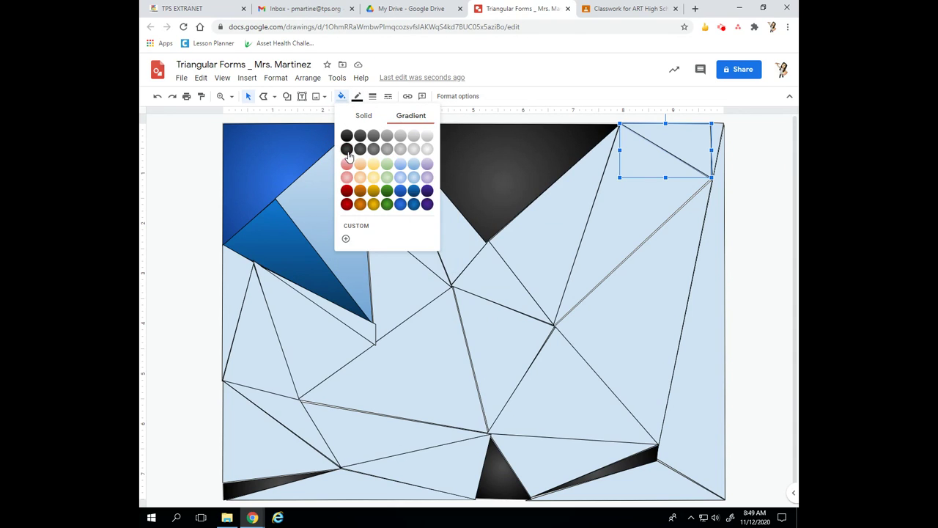
{"action": "left_click", "coordinate": [346, 154]}
Recolor the bright blue triangle in the canvas's upper-left corner with the darkest black radial gradient
{"action": "left_click", "coordinate": [282, 211]}
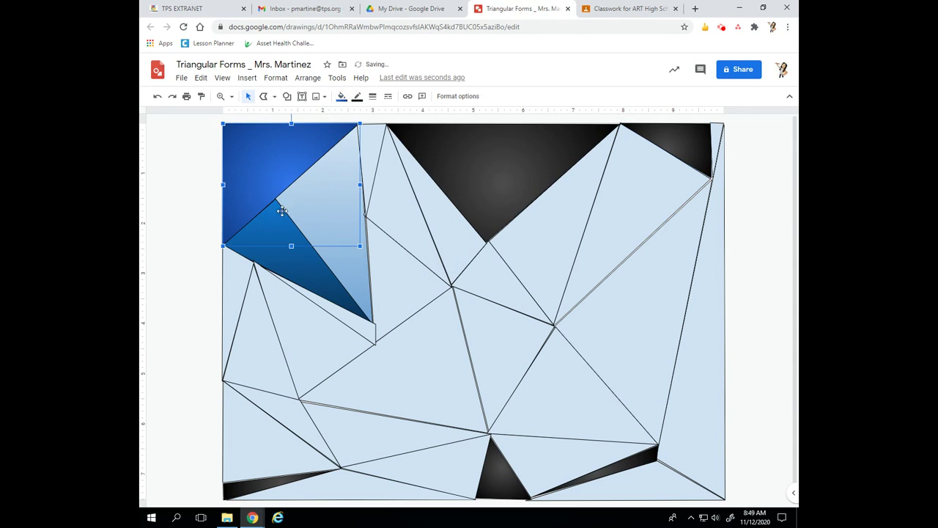
{"action": "left_click", "coordinate": [340, 96]}
{"action": "left_click", "coordinate": [347, 148]}
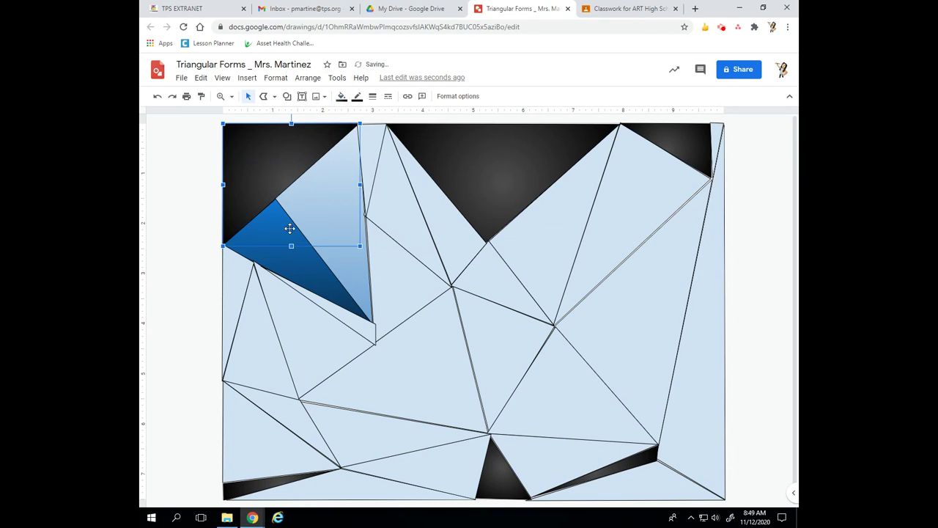
Fill the tall triangle near the middle of the canvas's left edge with the darkest black radial gradient
{"action": "left_click", "coordinate": [254, 306]}
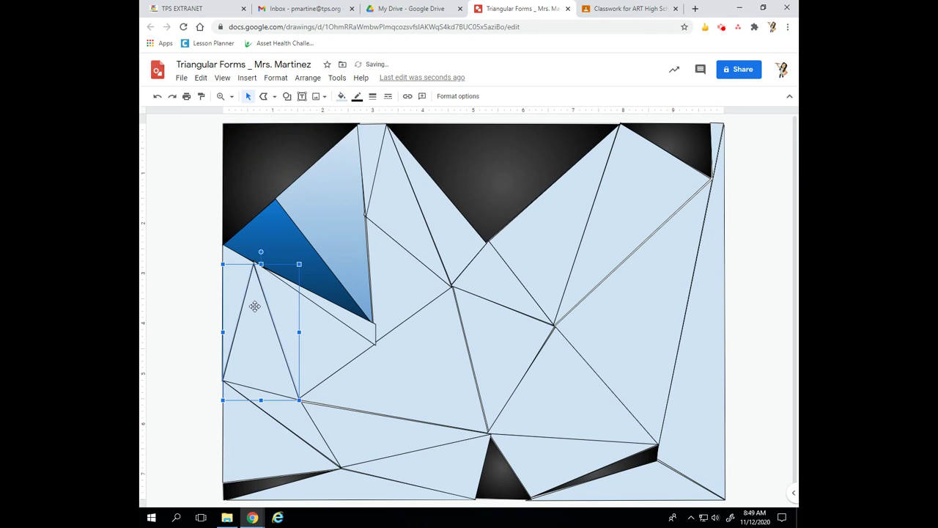
{"action": "left_click", "coordinate": [341, 96]}
{"action": "left_click", "coordinate": [398, 116]}
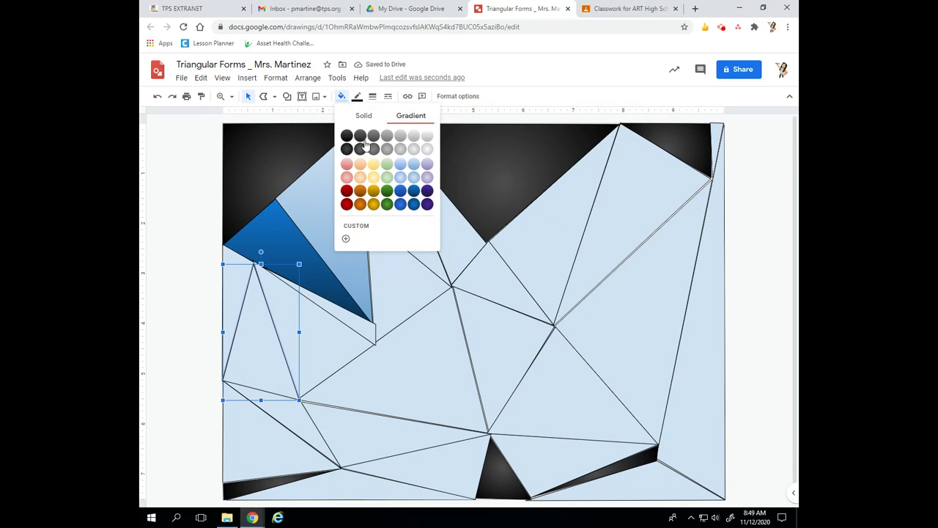
{"action": "left_click", "coordinate": [347, 148]}
Fill the thin sliver directly beneath the dark blue triangle with the darkest black radial gradient
{"action": "left_click", "coordinate": [362, 330]}
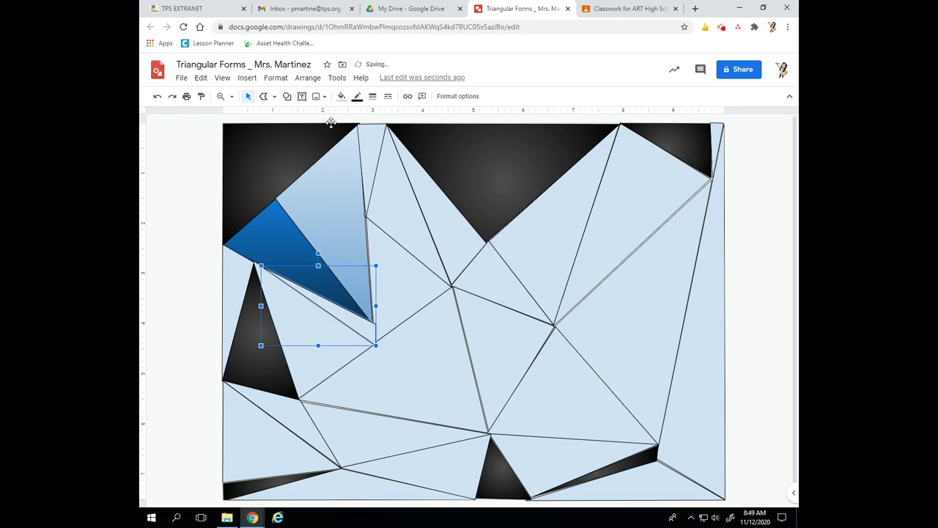
{"action": "left_click", "coordinate": [341, 96]}
{"action": "left_click", "coordinate": [418, 118]}
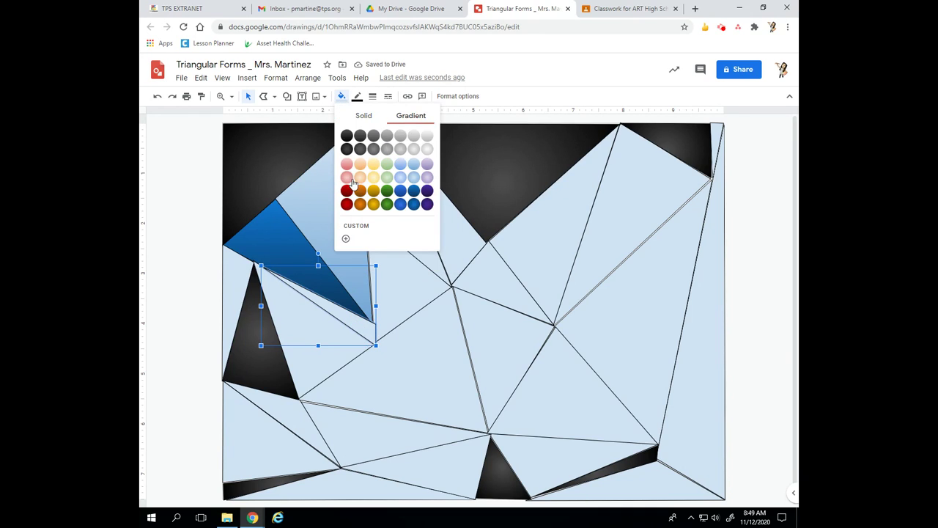
{"action": "left_click", "coordinate": [348, 148]}
Fill the downward-pointing triangle just below the canvas's center with the darkest black radial gradient
{"action": "left_click", "coordinate": [475, 335]}
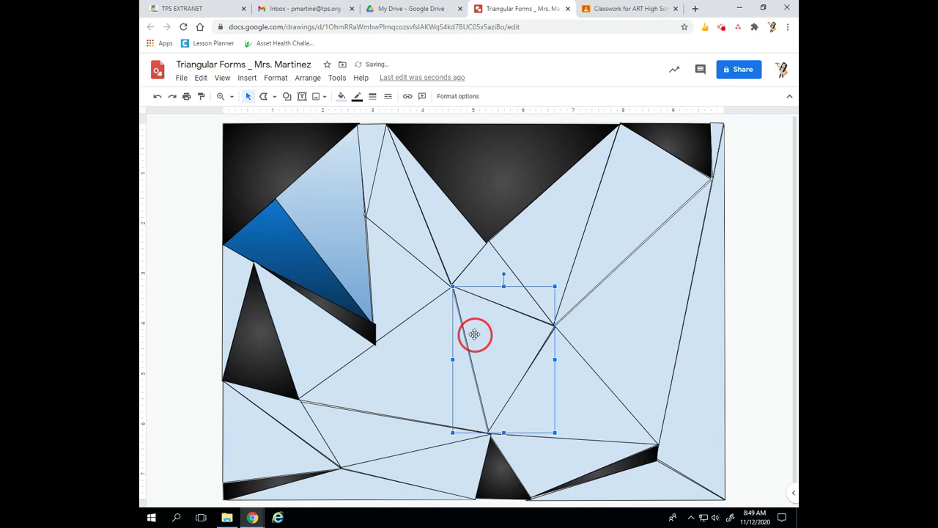
{"action": "left_click", "coordinate": [342, 96]}
{"action": "left_click", "coordinate": [415, 116]}
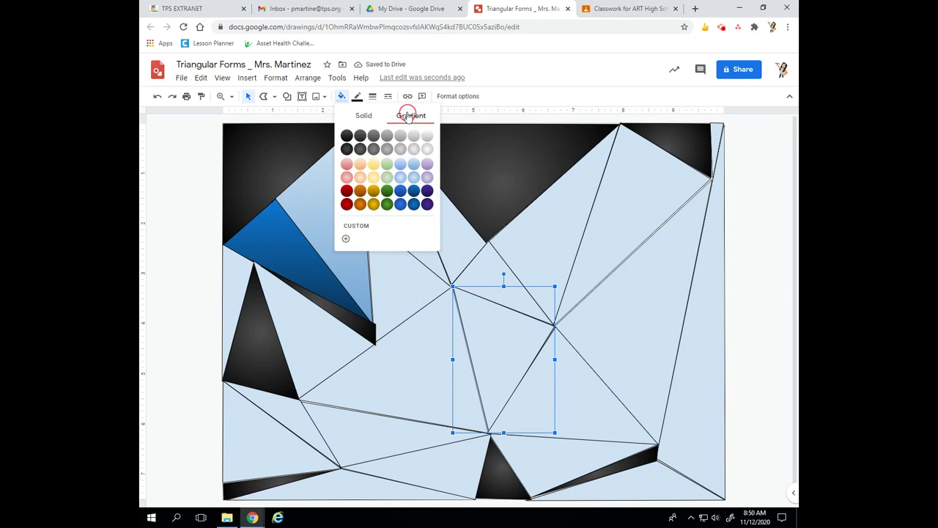
{"action": "left_click", "coordinate": [348, 148]}
Fill the large triangle in the right part of the canvas, pointing toward the center, with the darkest black radial gradient
{"action": "left_click", "coordinate": [596, 336]}
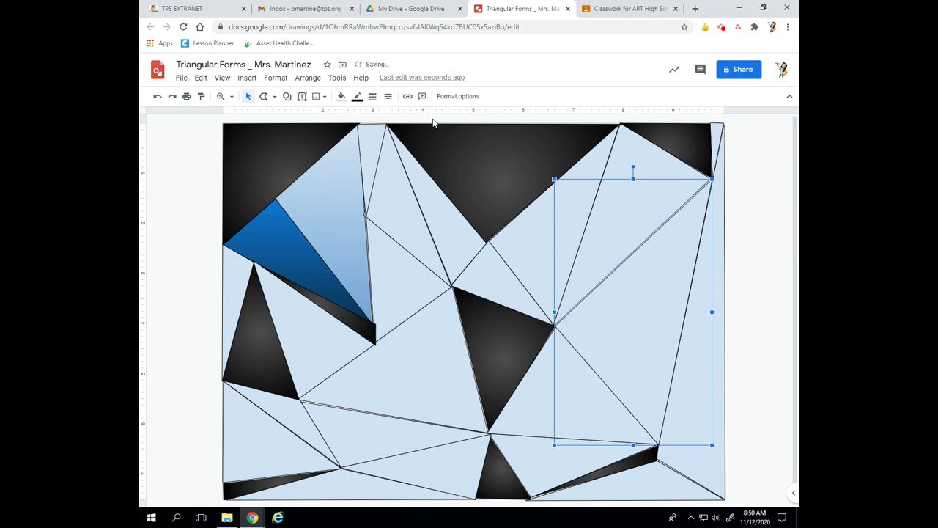
{"action": "left_click", "coordinate": [606, 250]}
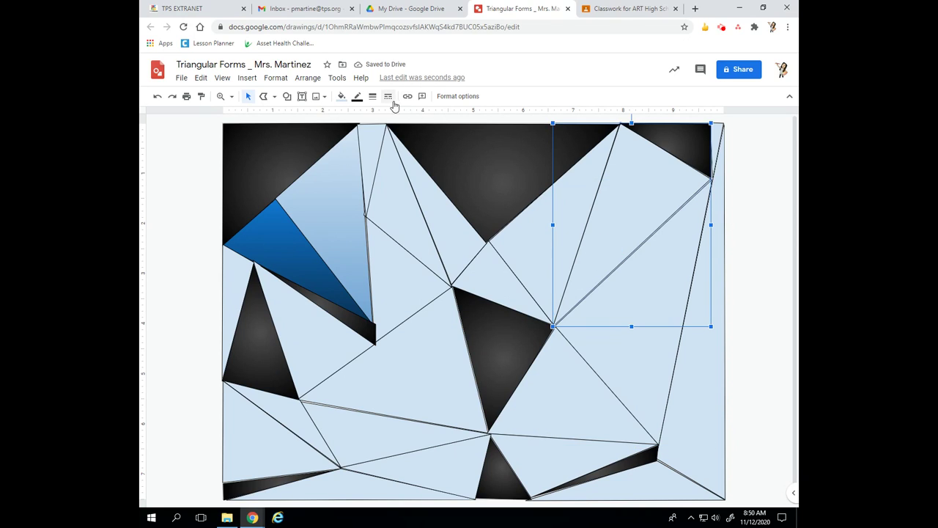
{"action": "left_click", "coordinate": [609, 320]}
{"action": "left_click", "coordinate": [341, 96]}
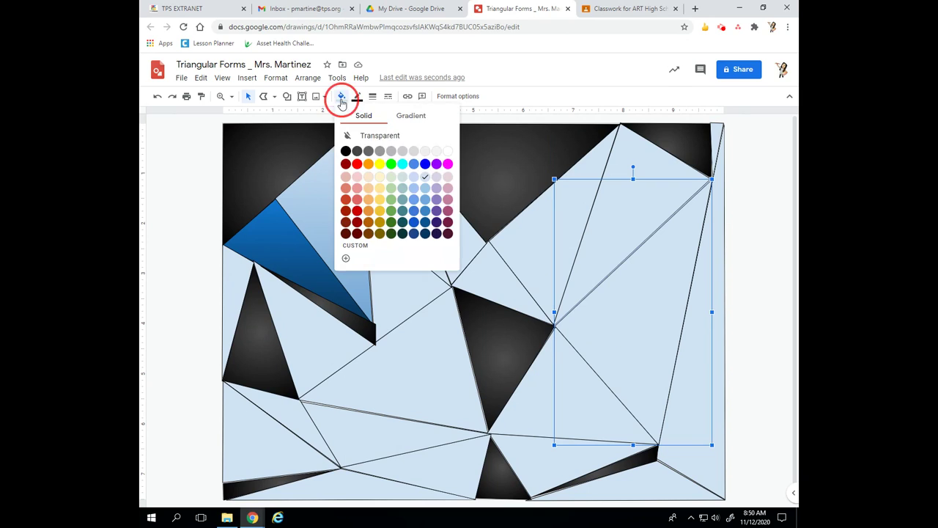
{"action": "left_click", "coordinate": [410, 115]}
{"action": "left_click", "coordinate": [346, 151]}
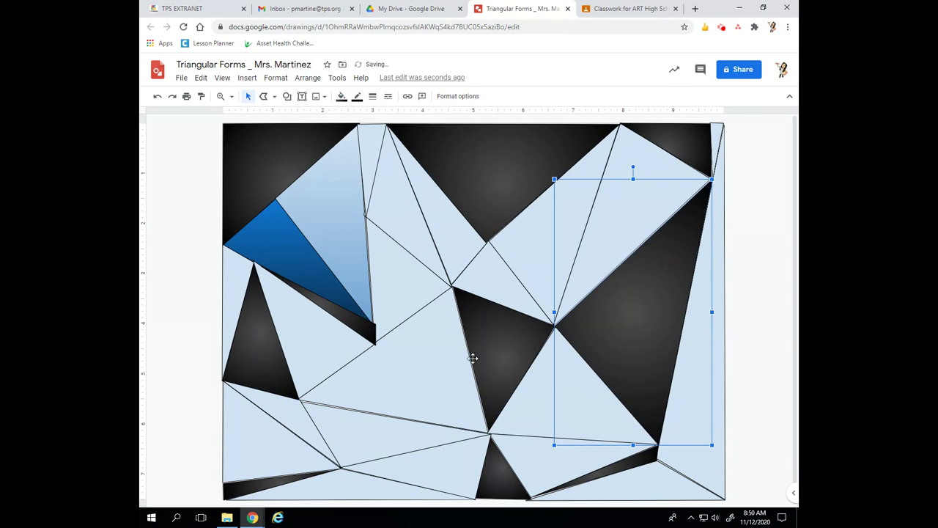
Fill the long triangle in the lower-left middle of the canvas with the darkest black radial gradient
{"action": "left_click", "coordinate": [412, 440]}
{"action": "left_click", "coordinate": [342, 96]}
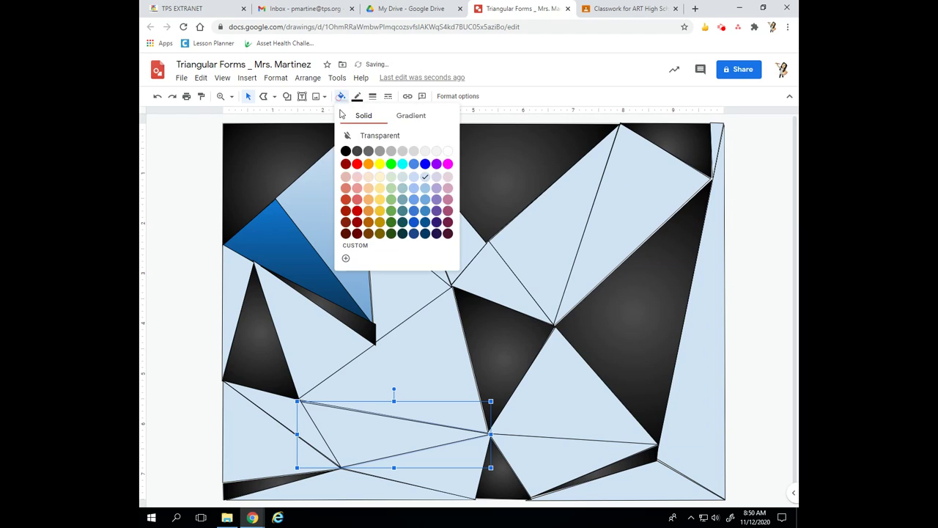
{"action": "left_click", "coordinate": [411, 115]}
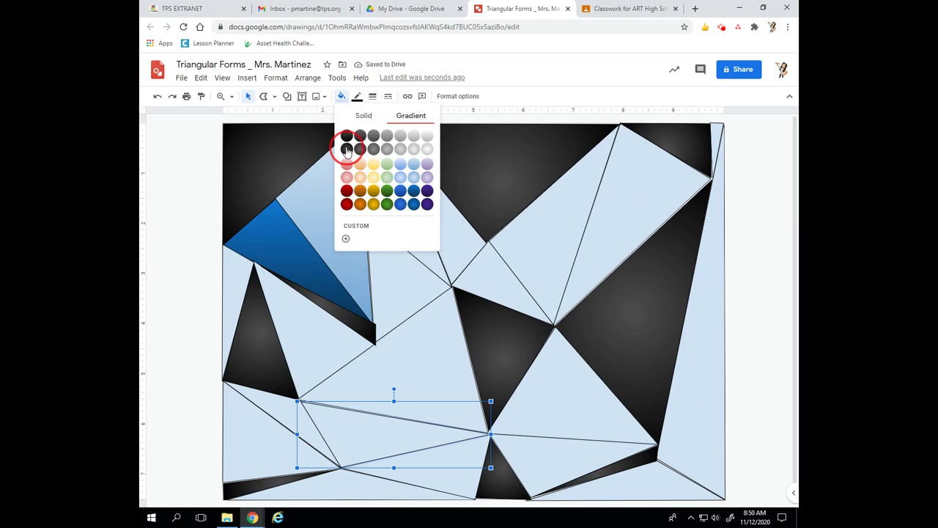
{"action": "left_click", "coordinate": [347, 149]}
Fill the narrow triangle below and left of the large upper black triangle with the darkest black radial gradient
{"action": "left_click", "coordinate": [419, 262]}
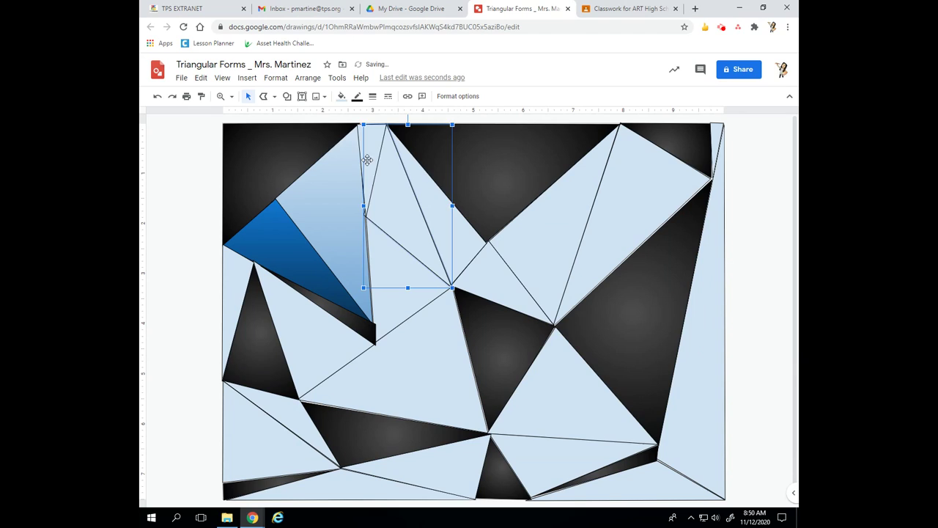
{"action": "left_click", "coordinate": [341, 96]}
{"action": "left_click", "coordinate": [407, 116]}
{"action": "left_click", "coordinate": [348, 151]}
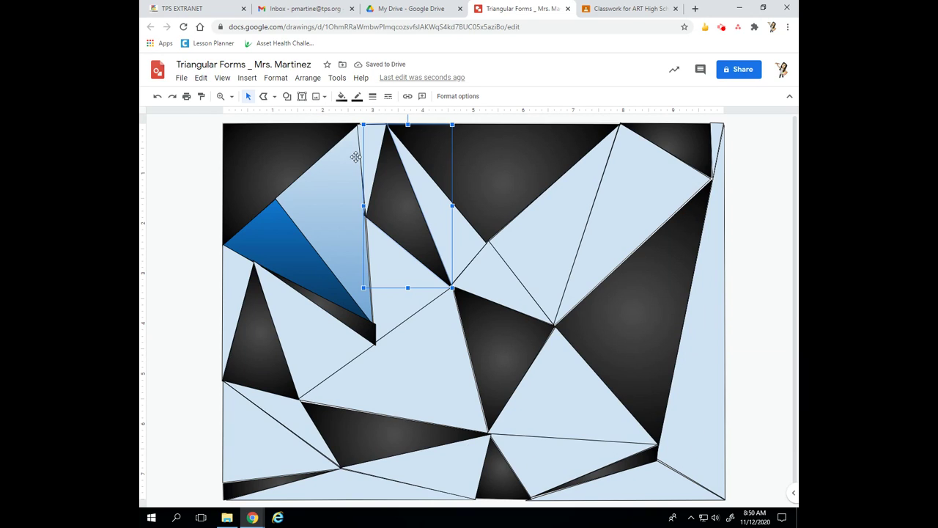
Recolor the pale blue gradient triangle beside the dark blue one with the lightest white radial gradient
{"action": "left_click", "coordinate": [343, 184]}
{"action": "left_click", "coordinate": [341, 96]}
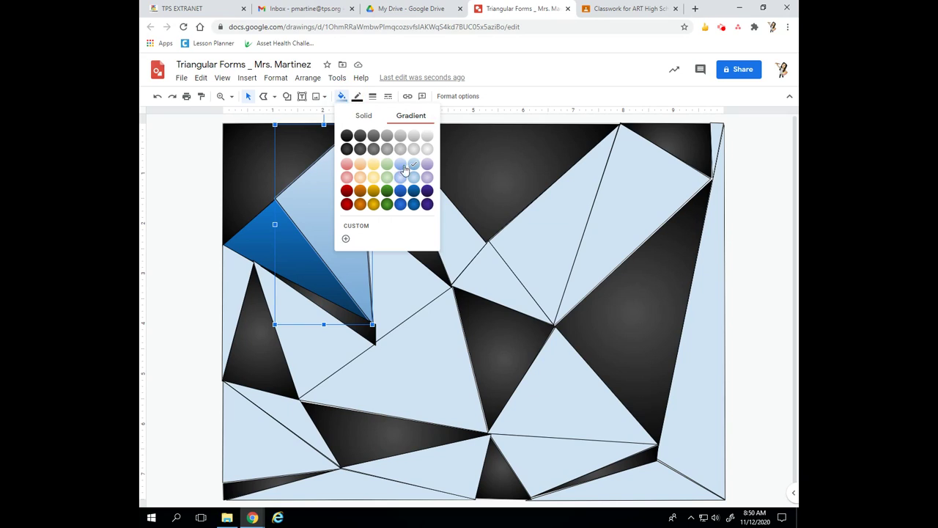
{"action": "left_click", "coordinate": [425, 149]}
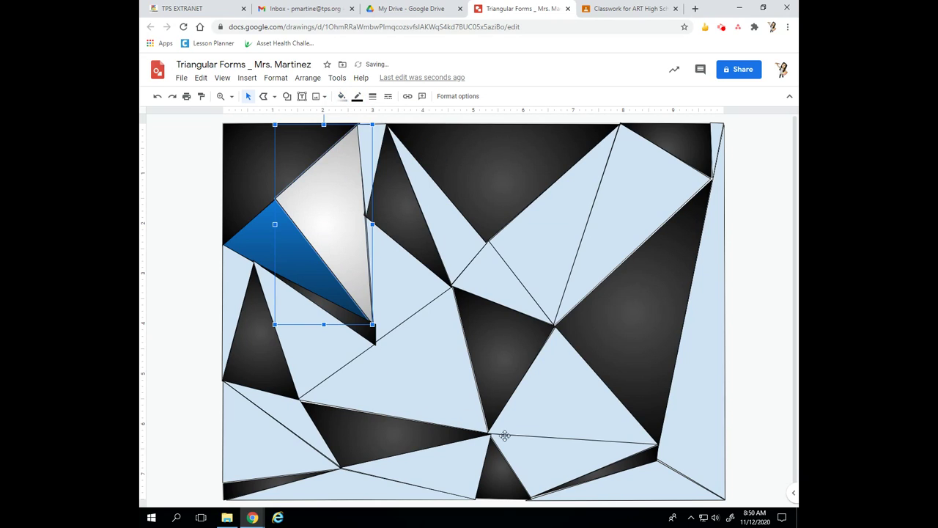
Fill the wide, flat triangle along the left part of the canvas's lower edge with the lightest white radial gradient
{"action": "left_click", "coordinate": [341, 483]}
{"action": "left_click", "coordinate": [342, 96]}
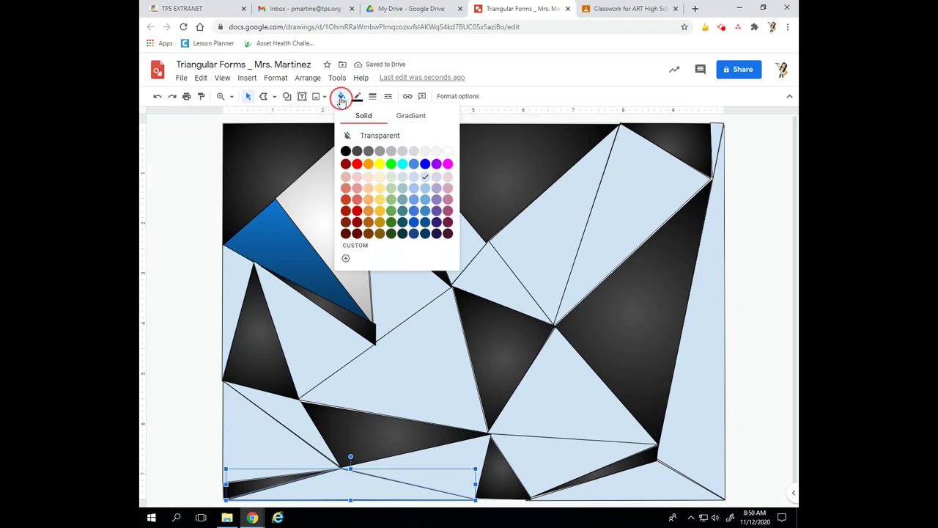
{"action": "left_click", "coordinate": [408, 118]}
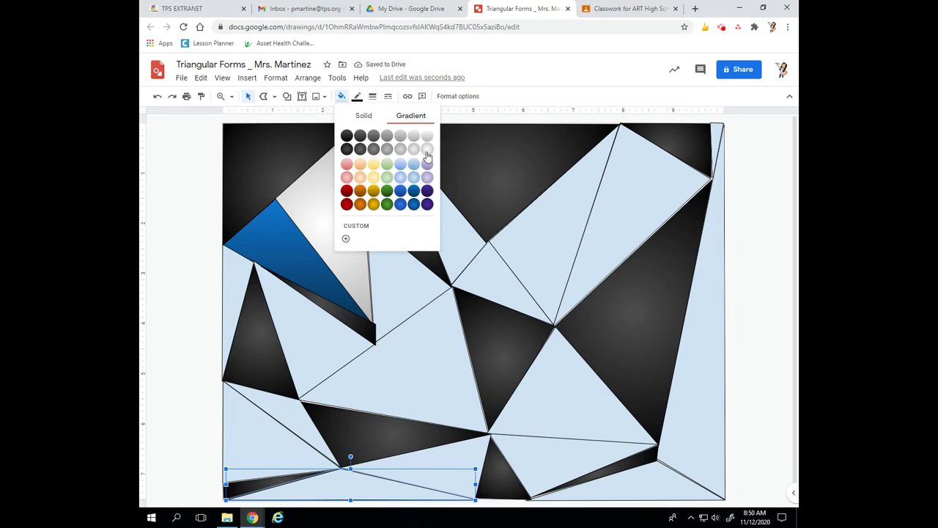
{"action": "left_click", "coordinate": [427, 151]}
Fill the triangle between the small lower black triangle and the lower-right black sliver with the lightest white radial gradient
{"action": "left_click", "coordinate": [547, 469]}
{"action": "left_click", "coordinate": [342, 96]}
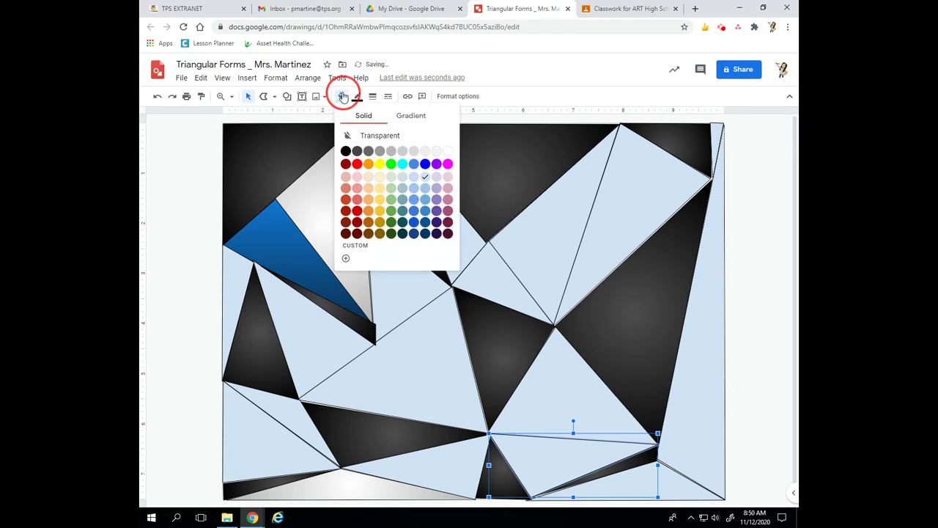
{"action": "left_click", "coordinate": [407, 117]}
{"action": "left_click", "coordinate": [425, 151]}
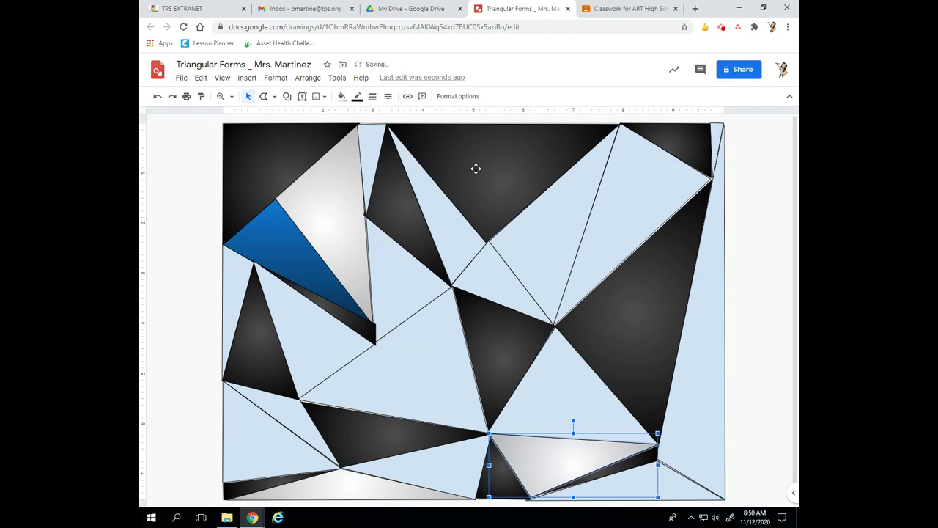
Fill the tiny sliver triangle in the canvas's upper-right corner with the lightest white radial gradient
{"action": "left_click", "coordinate": [719, 138]}
{"action": "left_click", "coordinate": [720, 139]}
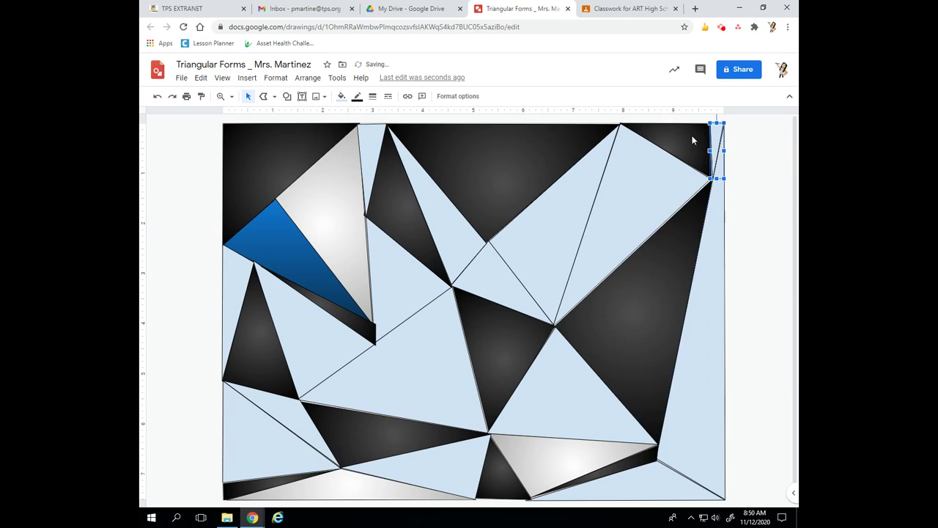
{"action": "left_click", "coordinate": [342, 96]}
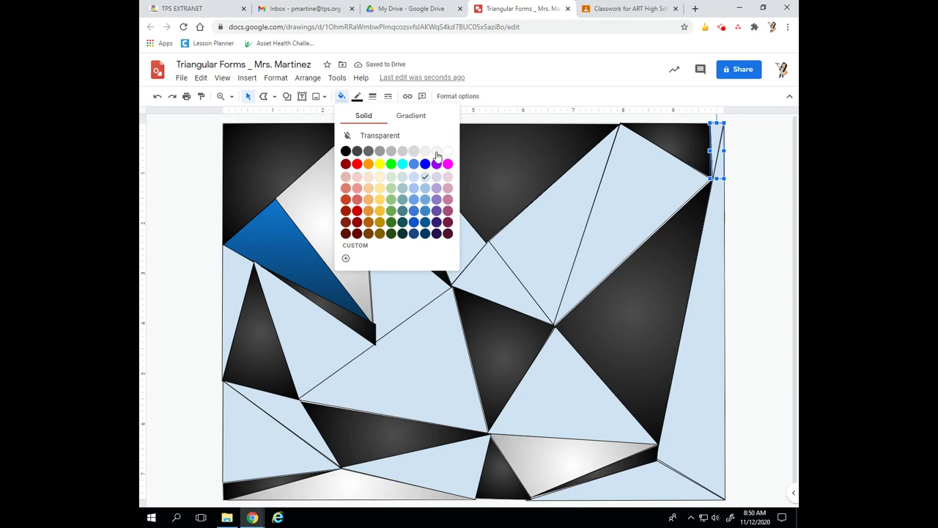
{"action": "left_click", "coordinate": [401, 118]}
{"action": "left_click", "coordinate": [425, 143]}
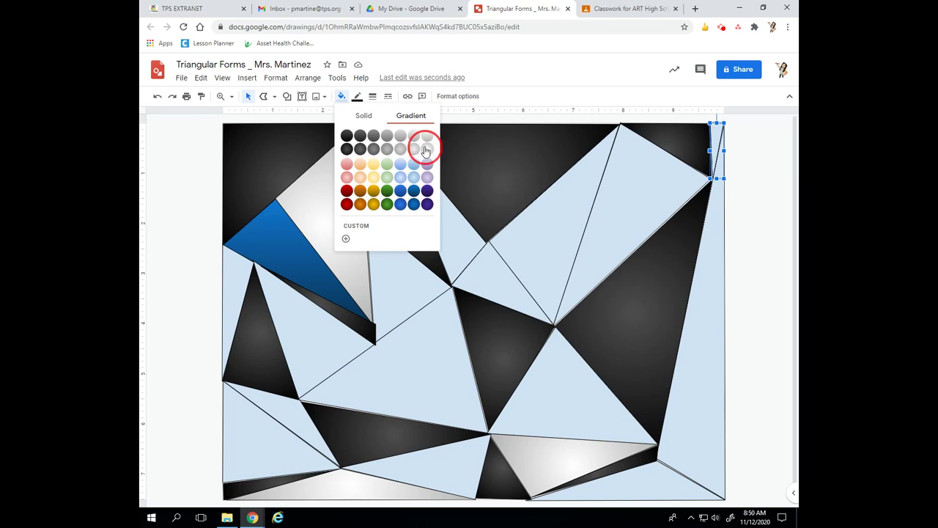
Fill the slanted triangle directly beneath the tall black triangle near the left edge with the lightest white radial gradient
{"action": "left_click", "coordinate": [276, 410]}
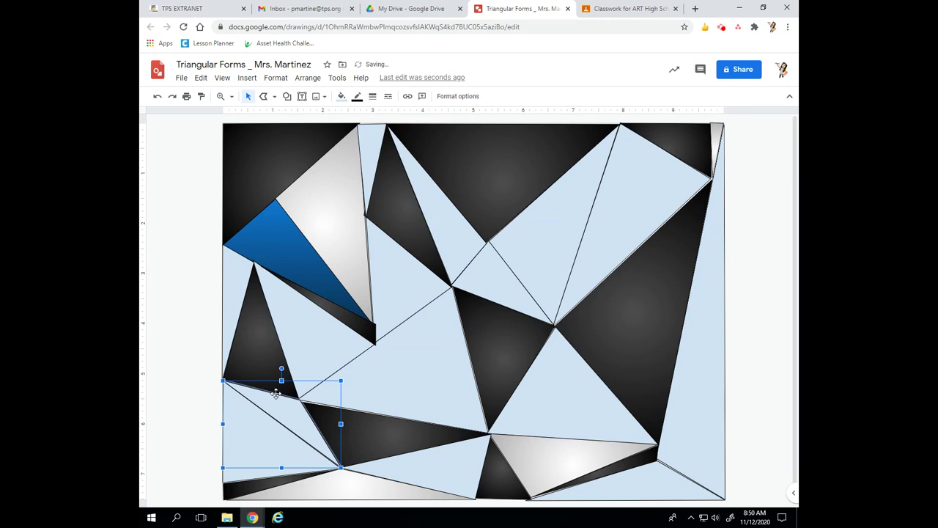
{"action": "left_click", "coordinate": [341, 96]}
{"action": "left_click", "coordinate": [405, 117]}
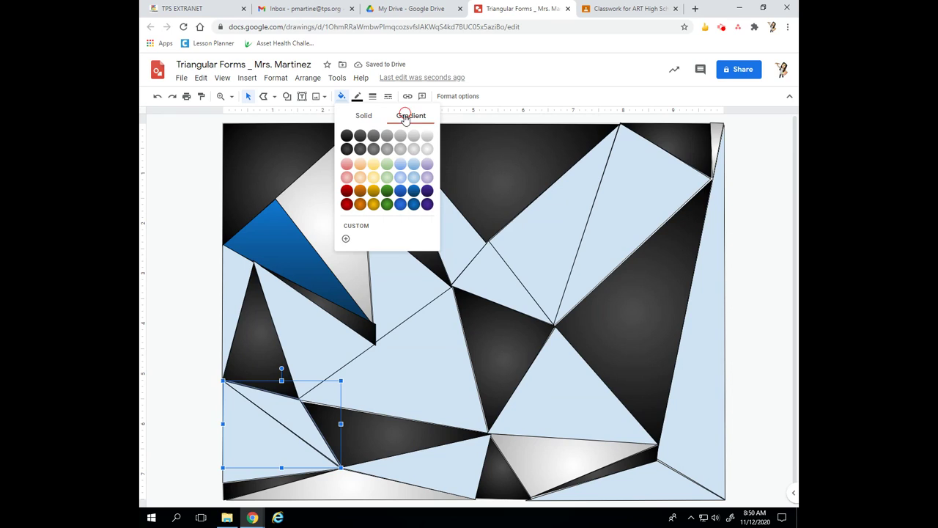
{"action": "left_click", "coordinate": [423, 149]}
Fill the narrow triangle on the left edge, beneath the dark blue triangle, with the lightest white radial gradient
{"action": "left_click", "coordinate": [241, 265]}
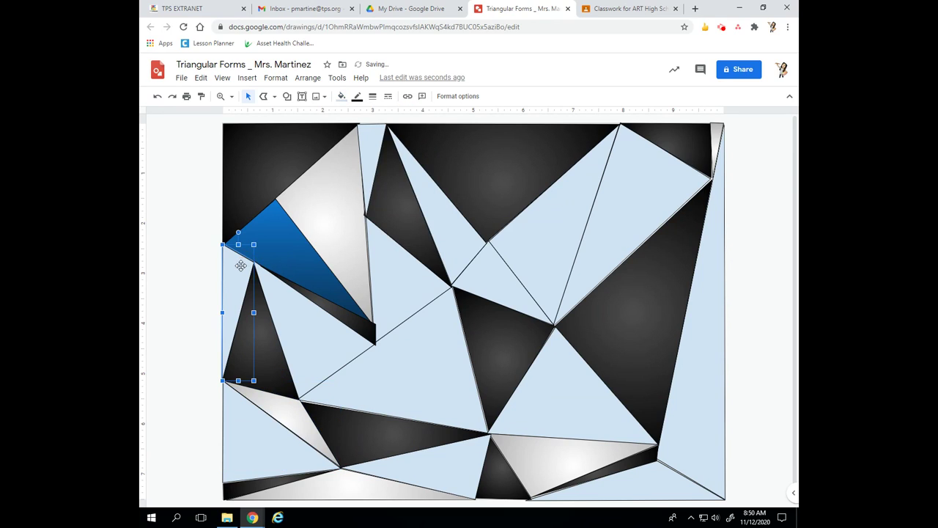
{"action": "left_click", "coordinate": [341, 96]}
{"action": "left_click", "coordinate": [412, 117]}
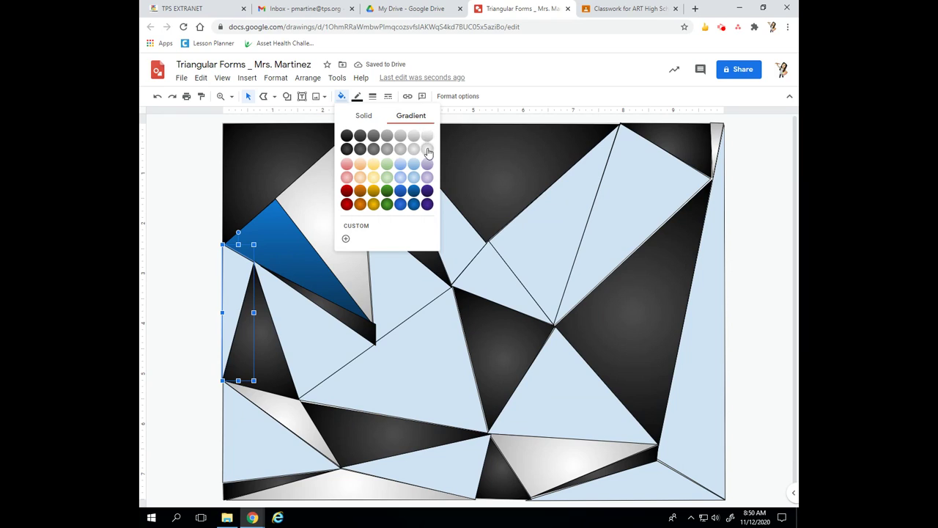
{"action": "left_click", "coordinate": [427, 151]}
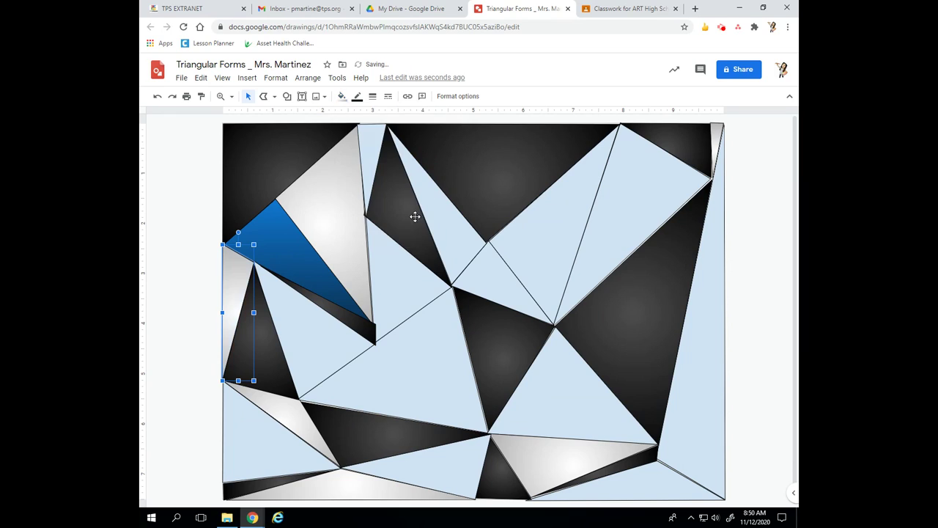
{"action": "left_click", "coordinate": [341, 96]}
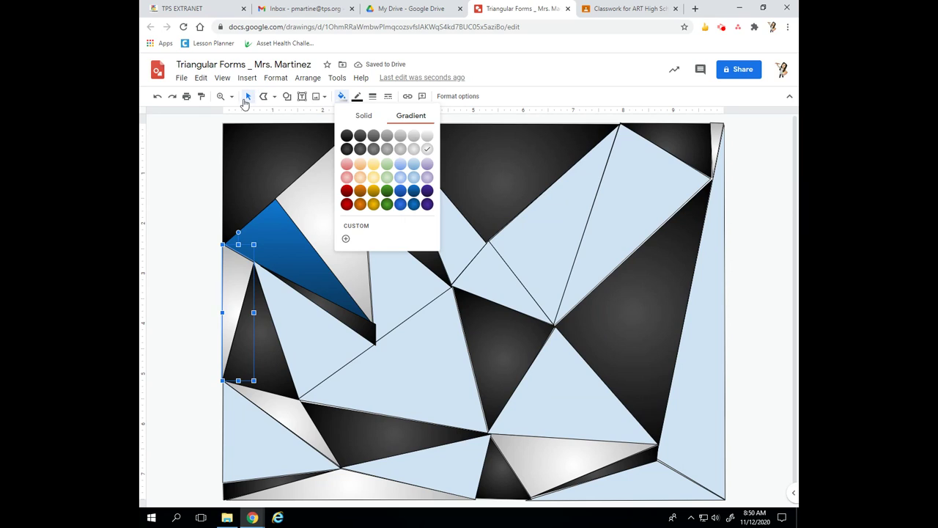
{"action": "key", "text": "Escape"}
{"action": "key", "text": "Escape"}
Fill the narrow triangle on the top edge, right of the tall white triangle, with the third-lightest gray radial gradient
{"action": "left_click", "coordinate": [374, 162]}
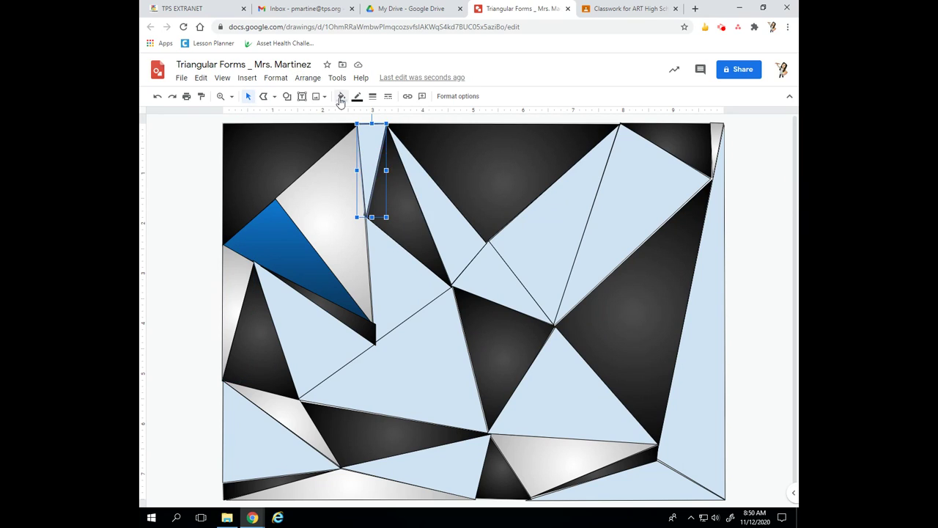
{"action": "left_click", "coordinate": [342, 96]}
{"action": "left_click", "coordinate": [408, 116]}
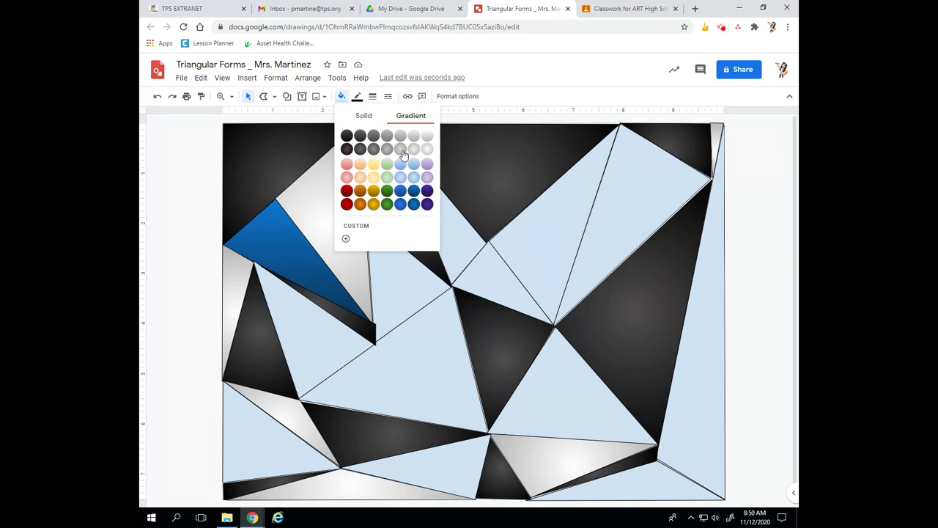
{"action": "left_click", "coordinate": [402, 150]}
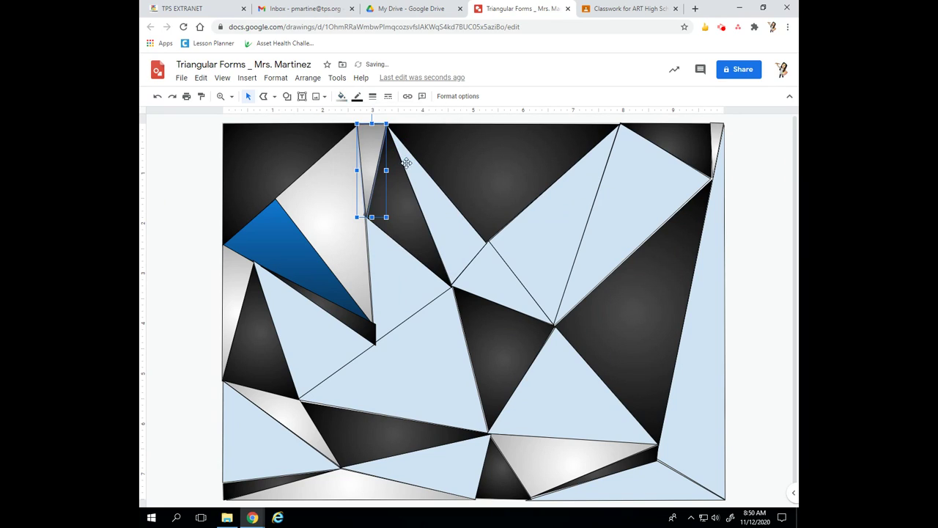
Fill the small triangle directly above the central black triangle with the third-lightest gray radial gradient
{"action": "left_click", "coordinate": [341, 96]}
{"action": "left_click", "coordinate": [410, 115]}
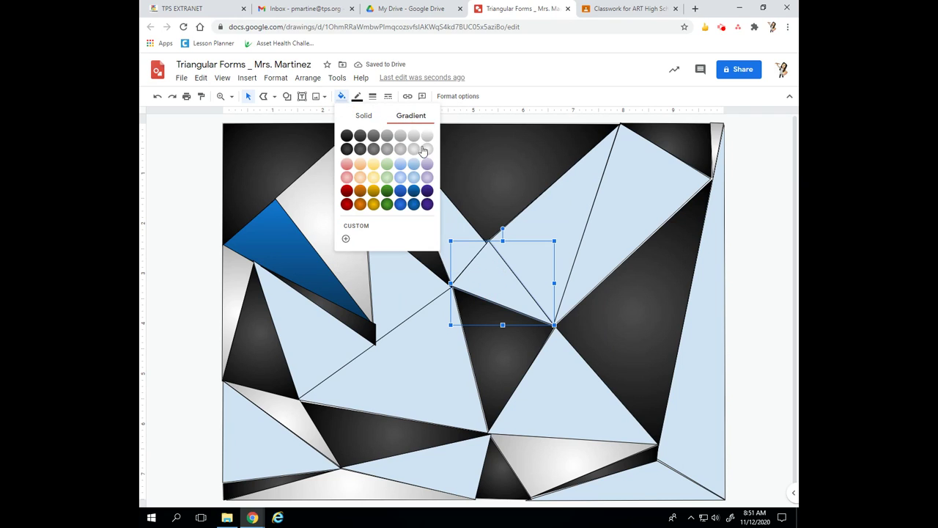
{"action": "left_click", "coordinate": [402, 151]}
Fill the large triangle beneath the upper-right black triangle with the third-lightest gray radial gradient
{"action": "left_click", "coordinate": [601, 221]}
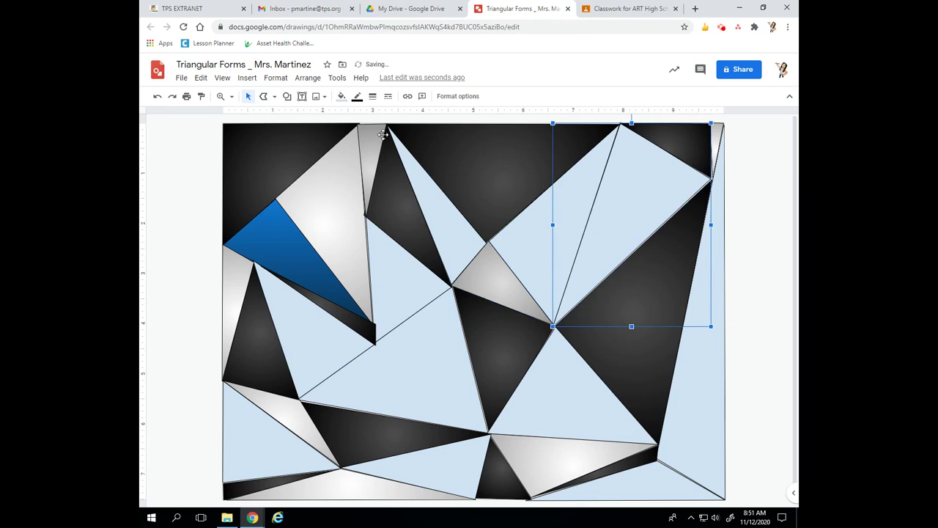
{"action": "left_click", "coordinate": [341, 96]}
{"action": "left_click", "coordinate": [411, 115]}
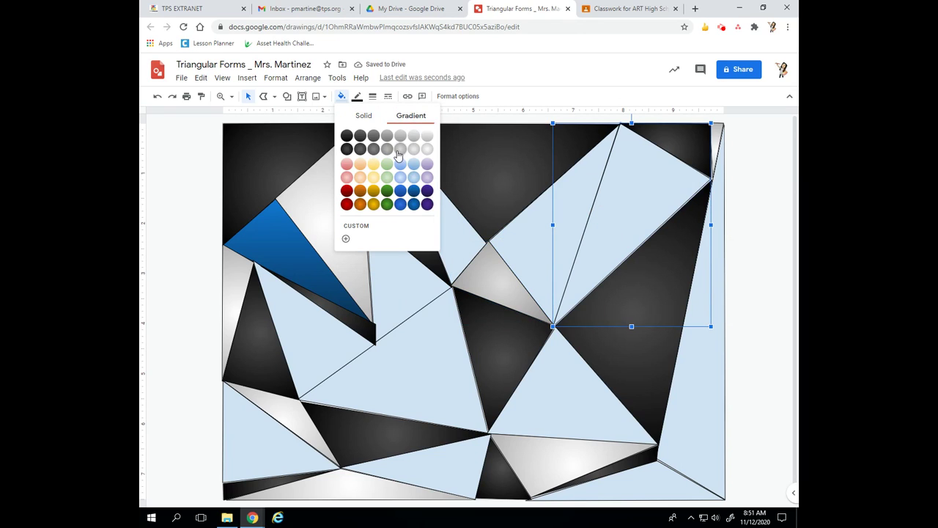
{"action": "left_click", "coordinate": [400, 150]}
Fill the large triangle immediately left of the central black triangle with the third-lightest gray radial gradient
{"action": "left_click", "coordinate": [555, 391]}
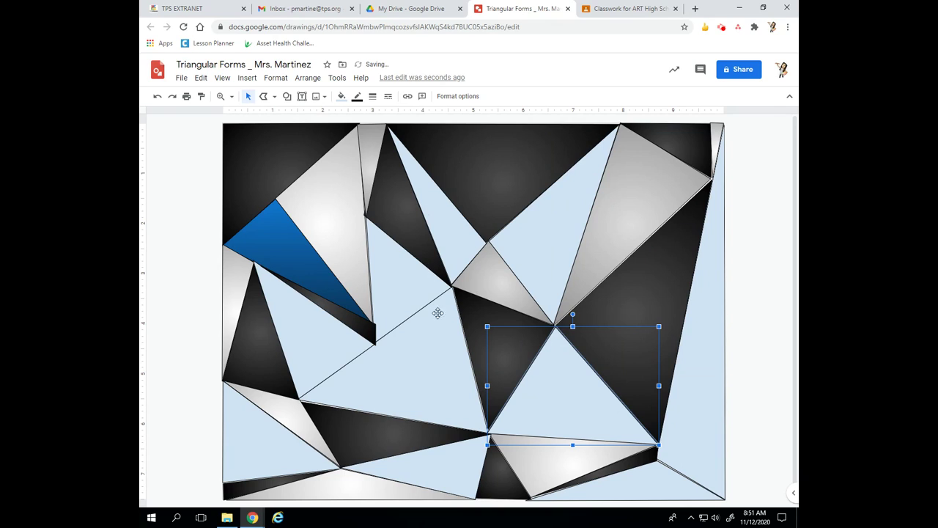
{"action": "left_click", "coordinate": [412, 371]}
{"action": "left_click", "coordinate": [341, 96]}
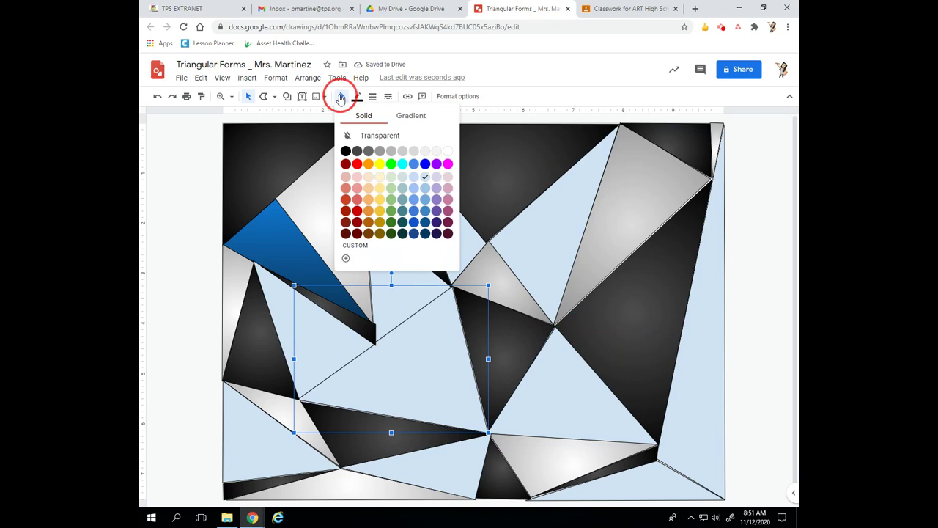
{"action": "left_click", "coordinate": [412, 116]}
{"action": "left_click", "coordinate": [400, 150]}
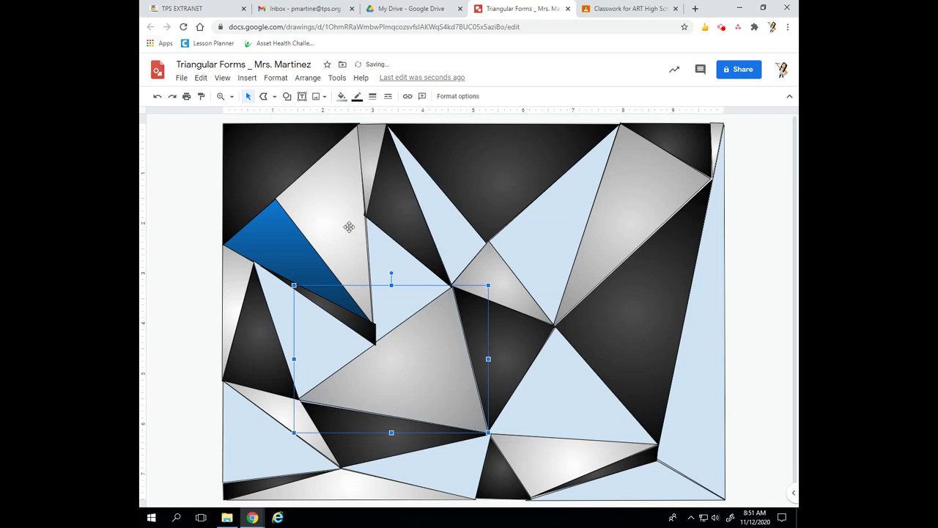
Fill the left-edge triangle above the bottom-left black sliver with the third-lightest gray radial gradient
{"action": "left_click", "coordinate": [276, 456]}
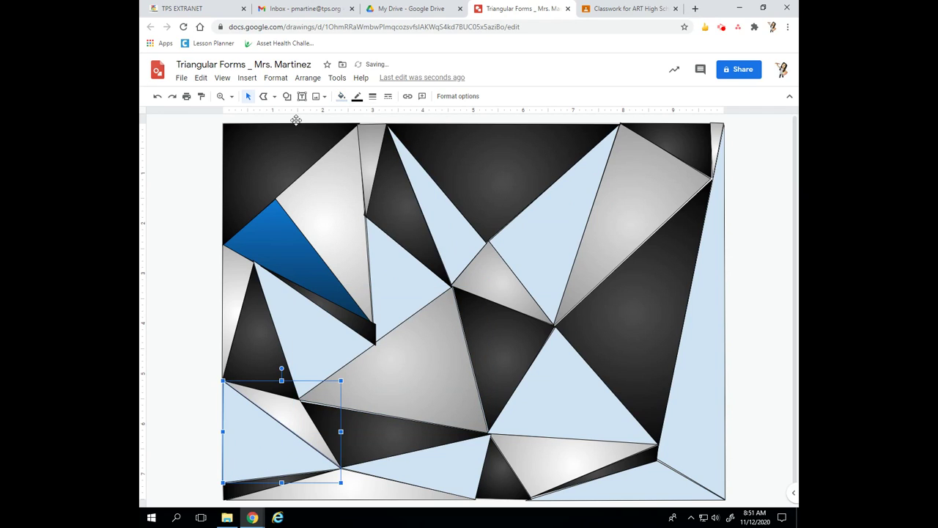
{"action": "left_click", "coordinate": [342, 96]}
{"action": "left_click", "coordinate": [423, 124]}
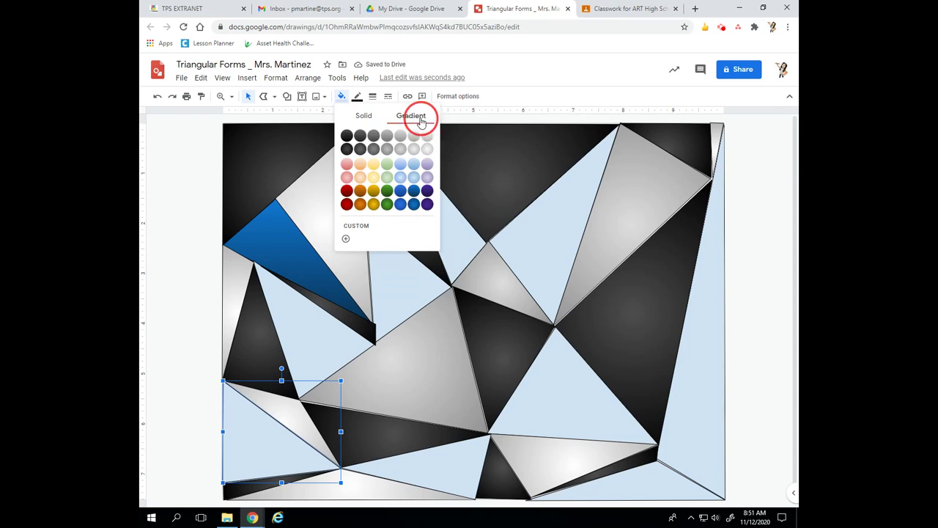
{"action": "left_click", "coordinate": [400, 150]}
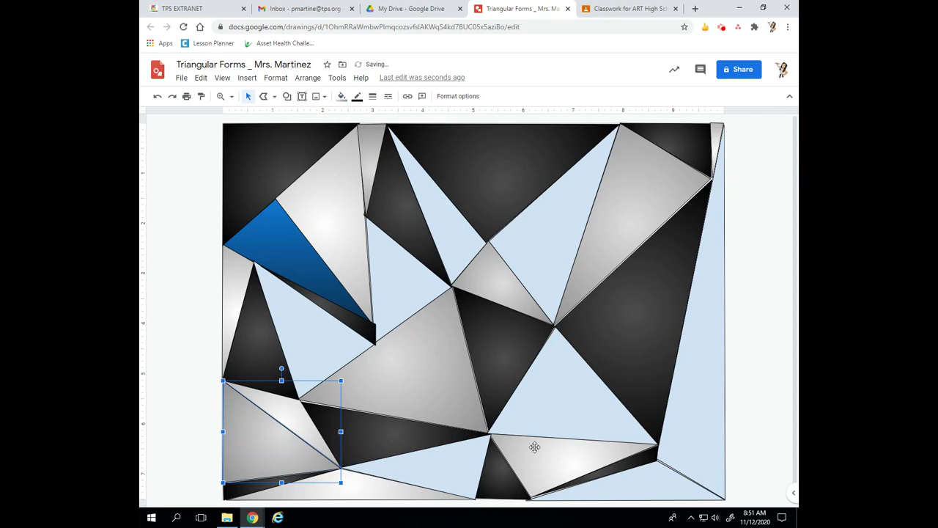
Fill the flat triangle along the bottom edge in the lower-right corner with the third-lightest gray radial gradient
{"action": "left_click", "coordinate": [609, 486]}
{"action": "left_click", "coordinate": [341, 96]}
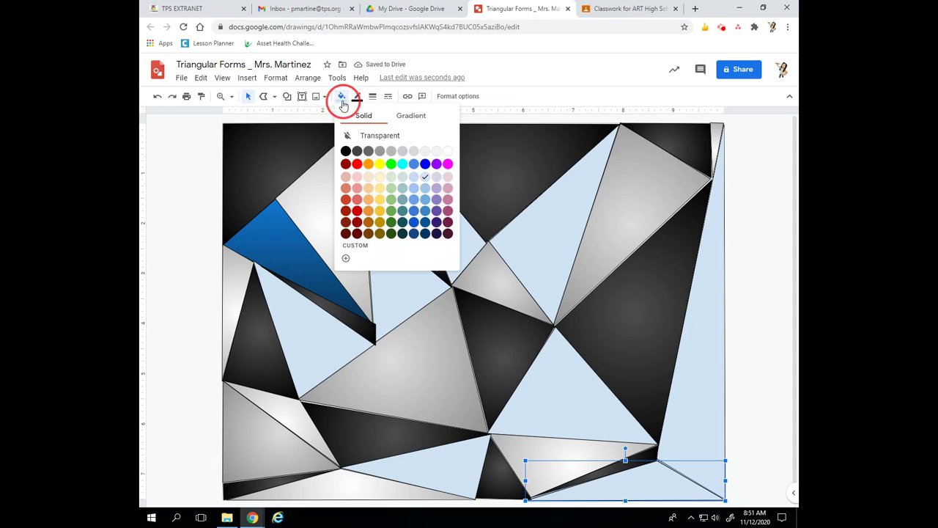
{"action": "left_click", "coordinate": [412, 118]}
{"action": "left_click", "coordinate": [396, 152]}
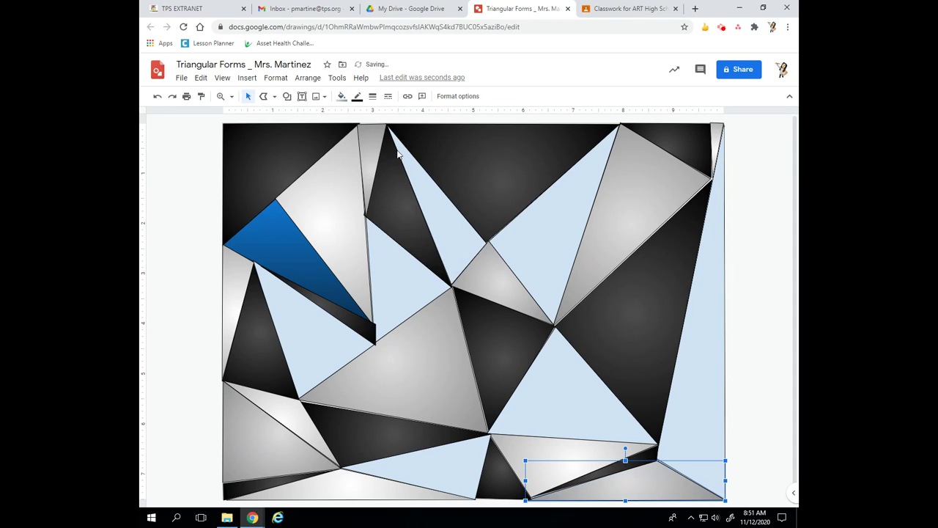
Fill the tall triangle along the canvas's right edge with the third-darkest gray radial gradient
{"action": "left_click", "coordinate": [708, 382]}
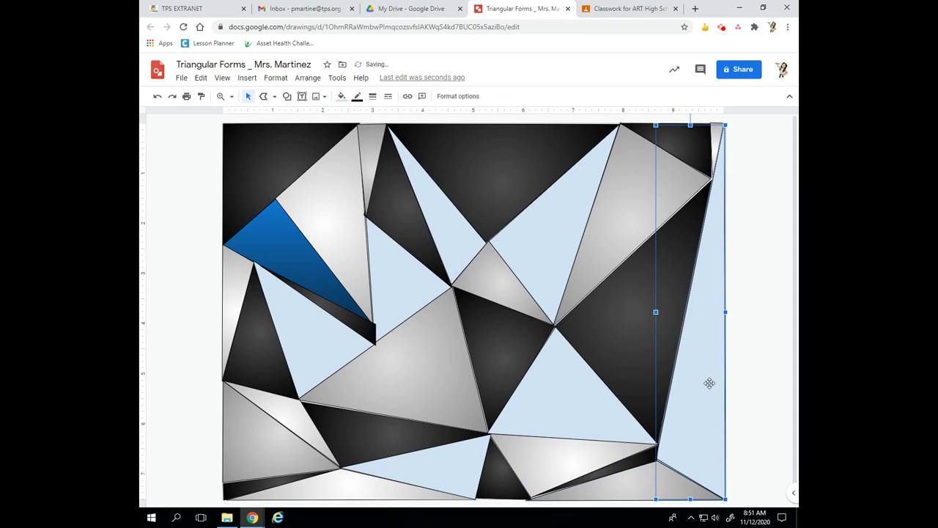
{"action": "left_click", "coordinate": [342, 96]}
{"action": "left_click", "coordinate": [412, 116]}
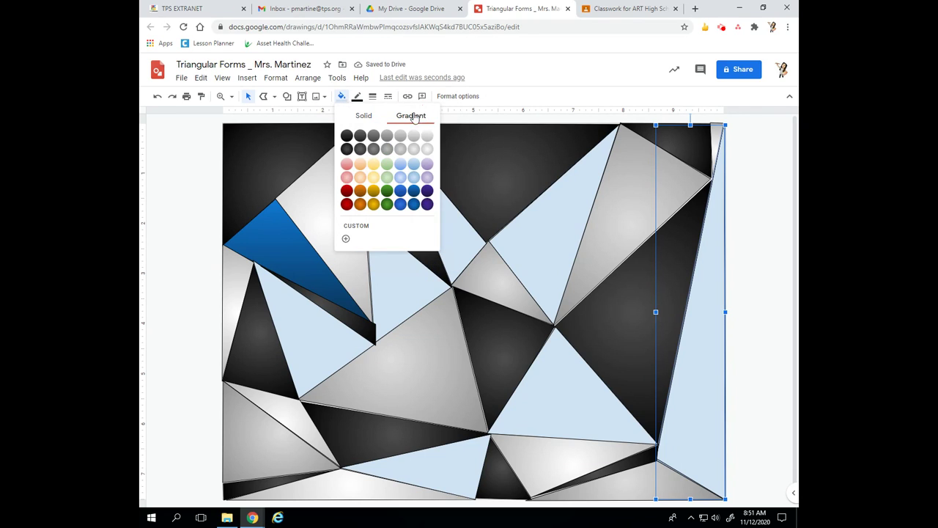
{"action": "left_click", "coordinate": [374, 149]}
Fill the triangle directly above the lower-right white triangle with the middle gray radial gradient
{"action": "left_click", "coordinate": [582, 387]}
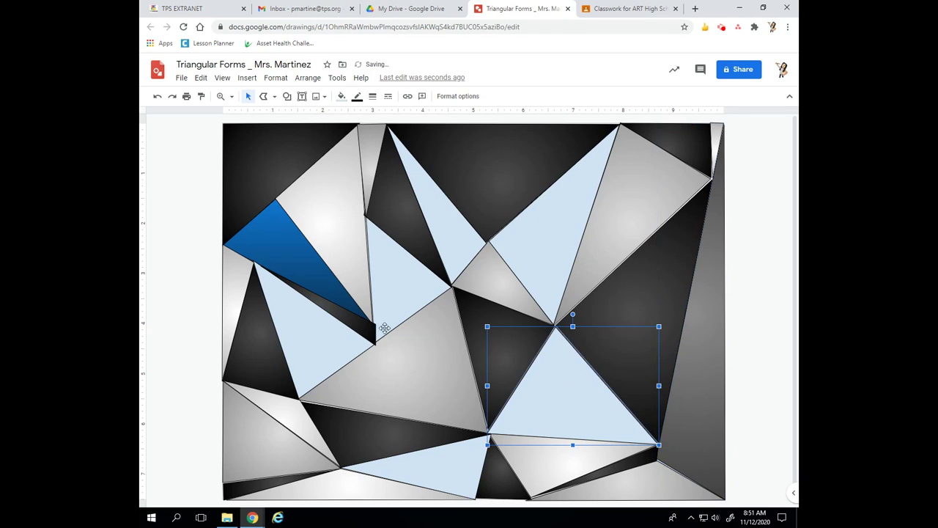
{"action": "left_click", "coordinate": [342, 96]}
{"action": "left_click", "coordinate": [407, 116]}
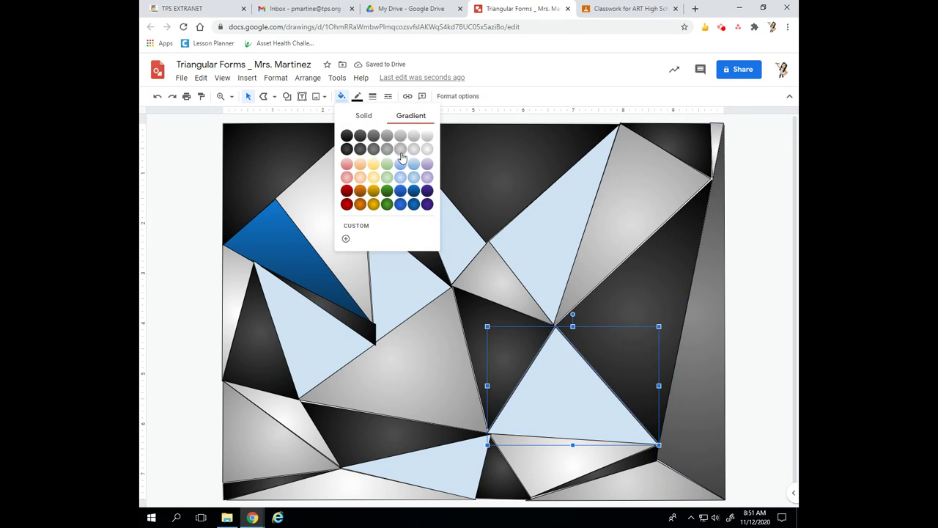
{"action": "left_click", "coordinate": [386, 154]}
Fill the triangle between the large top black triangle and the light gray upper-right triangle with the second-darkest gray radial gradient
{"action": "left_click", "coordinate": [530, 245]}
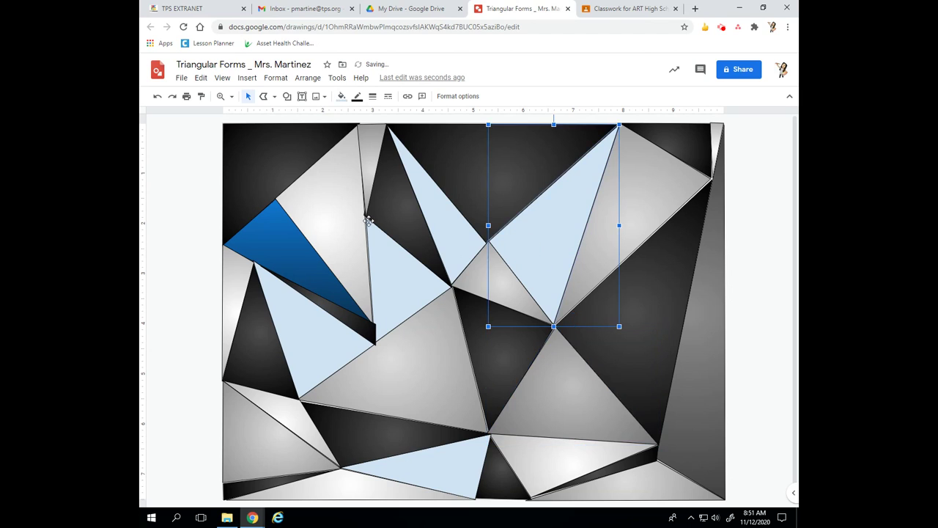
{"action": "left_click", "coordinate": [341, 96]}
{"action": "left_click", "coordinate": [408, 116]}
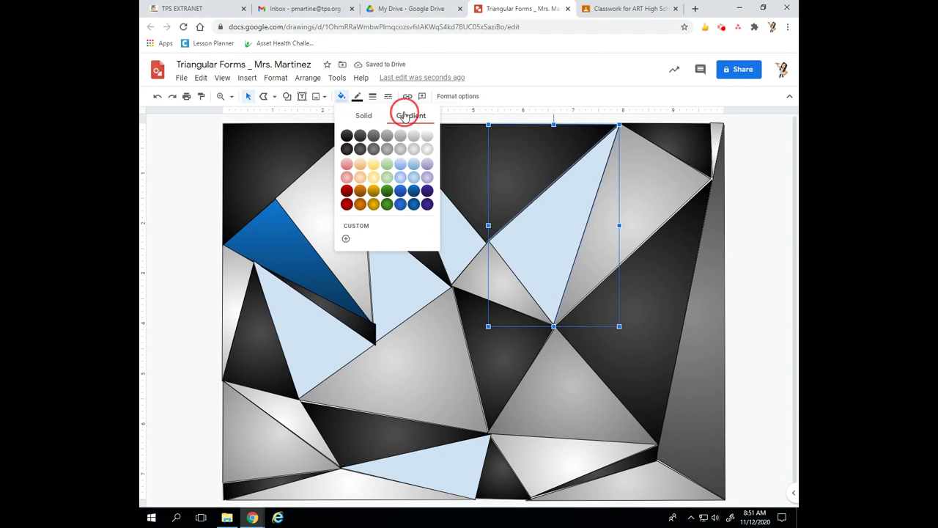
{"action": "left_click", "coordinate": [368, 154]}
Fill the narrow triangle between the two black triangles at the upper center with the third-darkest gray radial gradient
{"action": "left_click", "coordinate": [448, 217]}
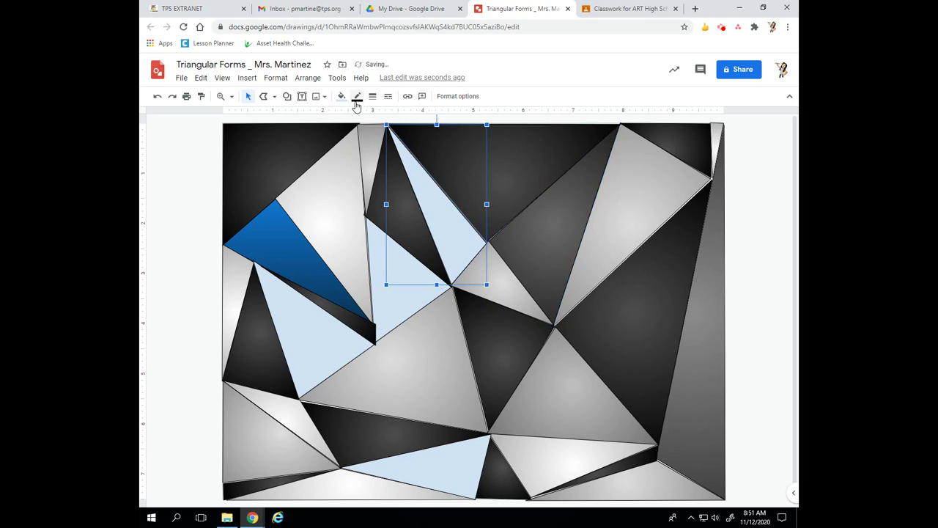
{"action": "left_click", "coordinate": [342, 96]}
{"action": "left_click", "coordinate": [411, 116]}
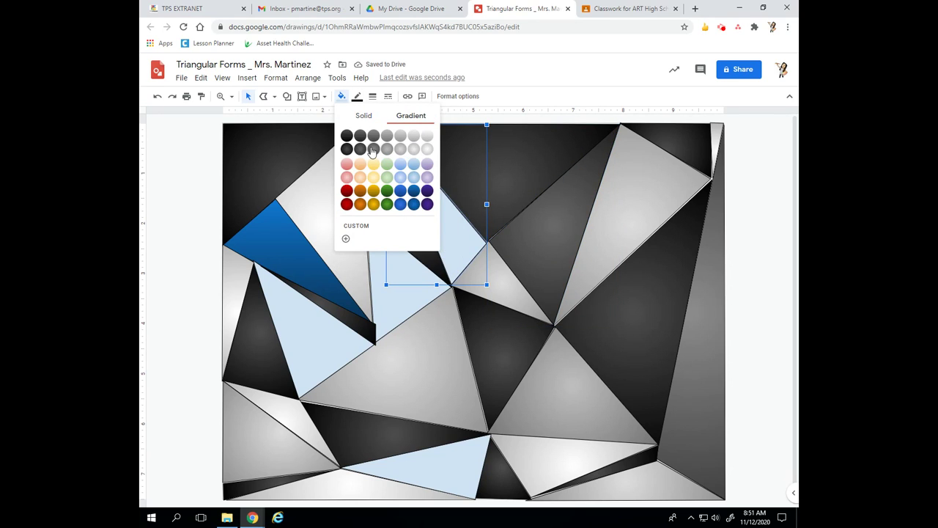
{"action": "left_click", "coordinate": [372, 149]}
Fill the triangle beneath the narrow upper-center black triangle with the third-darkest gray radial gradient
{"action": "left_click", "coordinate": [392, 290]}
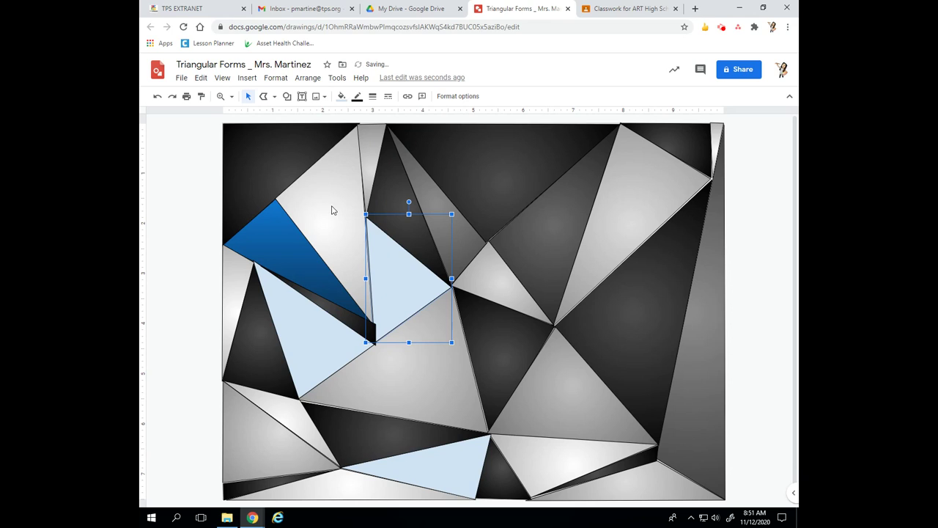
{"action": "left_click", "coordinate": [342, 96]}
{"action": "left_click", "coordinate": [410, 116]}
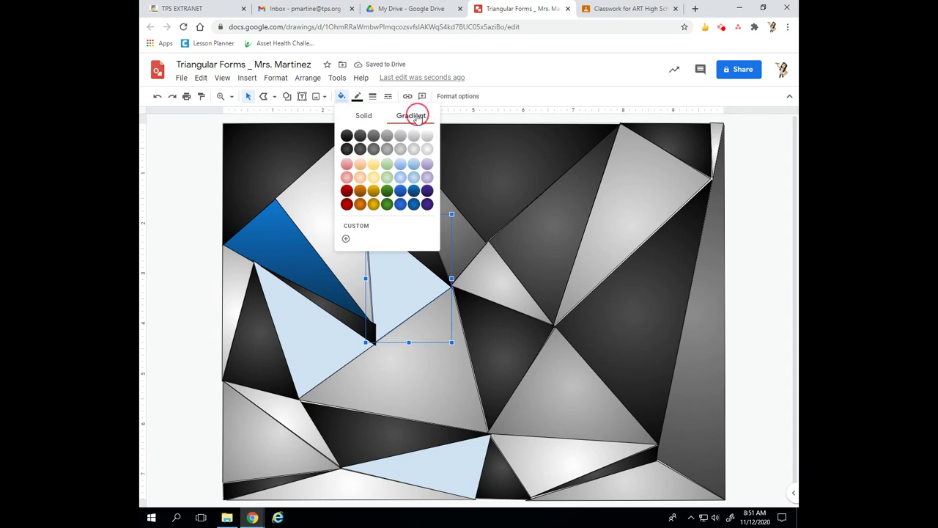
{"action": "left_click", "coordinate": [373, 150]}
Fill the triangle between the tall left black triangle and the thin black sliver with the third-darkest gray radial gradient
{"action": "left_click", "coordinate": [283, 314]}
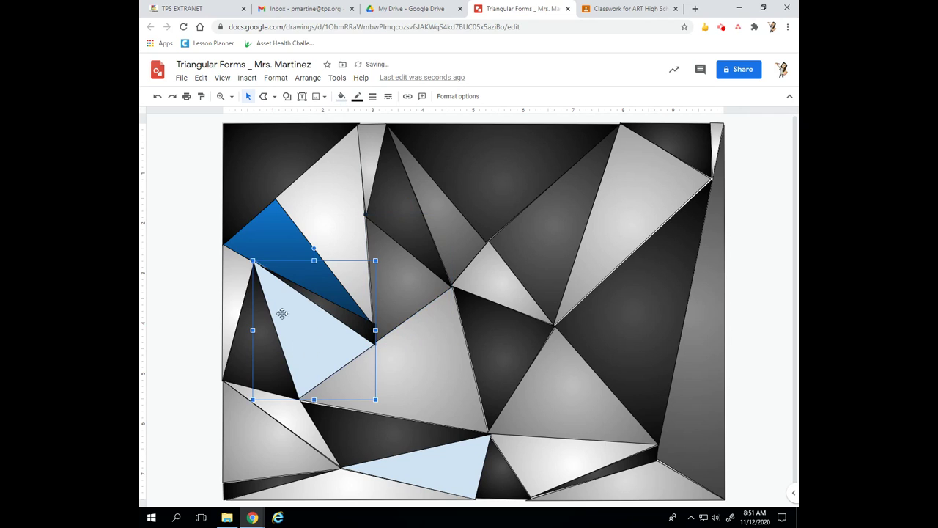
{"action": "left_click", "coordinate": [342, 96]}
{"action": "left_click", "coordinate": [411, 116]}
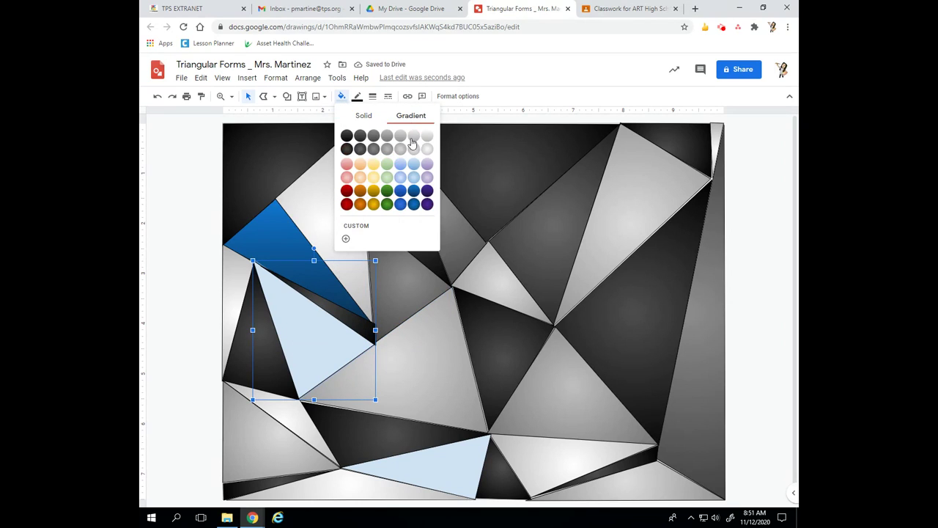
{"action": "left_click", "coordinate": [373, 149]}
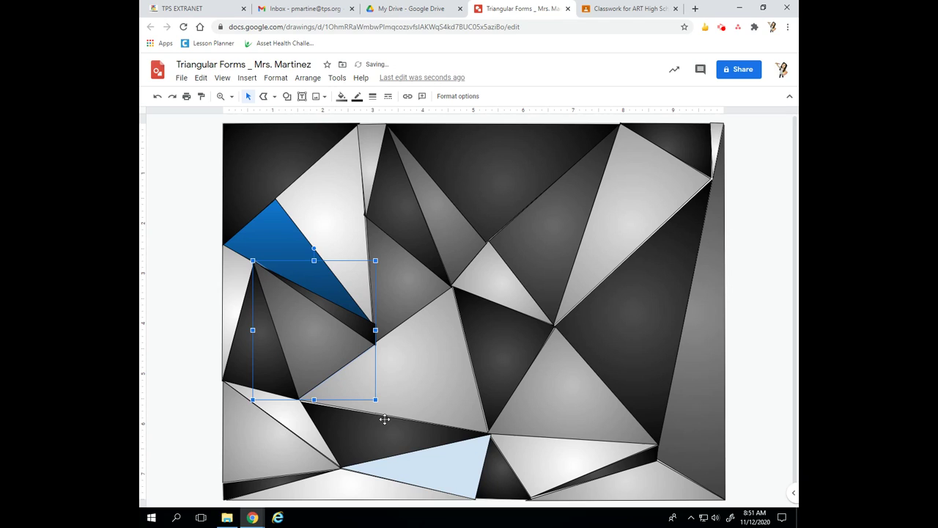
Fill the remaining light blue triangle near the bottom edge with the third-darkest gray radial gradient
{"action": "left_click", "coordinate": [415, 467]}
{"action": "left_click", "coordinate": [342, 96]}
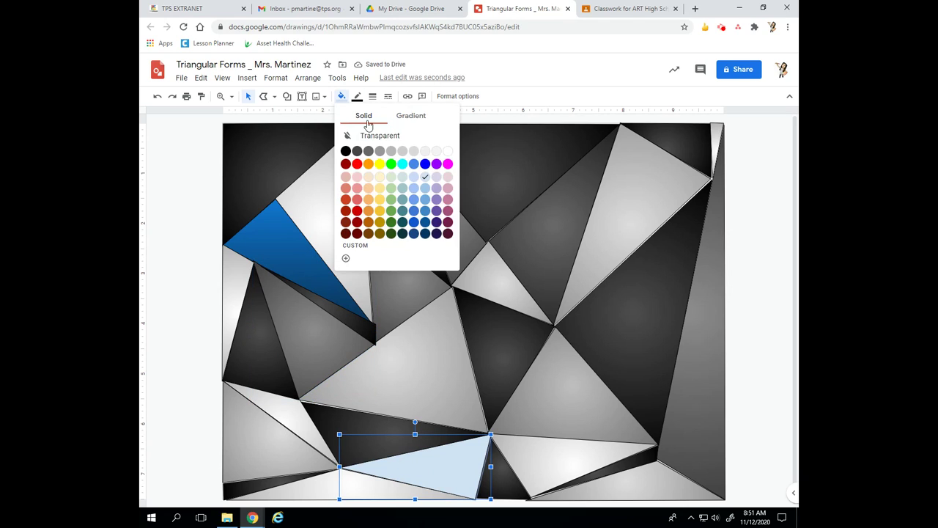
{"action": "left_click", "coordinate": [419, 119]}
{"action": "left_click", "coordinate": [373, 149]}
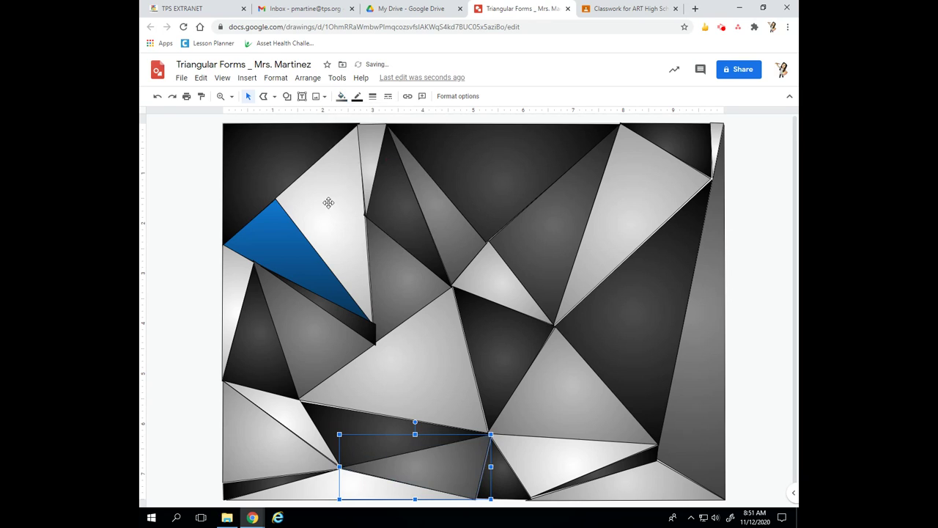
Replace the dark blue triangle's fill with the second-darkest gray radial gradient and deselect it
{"action": "left_click", "coordinate": [280, 252]}
{"action": "left_click", "coordinate": [280, 252]}
{"action": "left_click", "coordinate": [342, 96]}
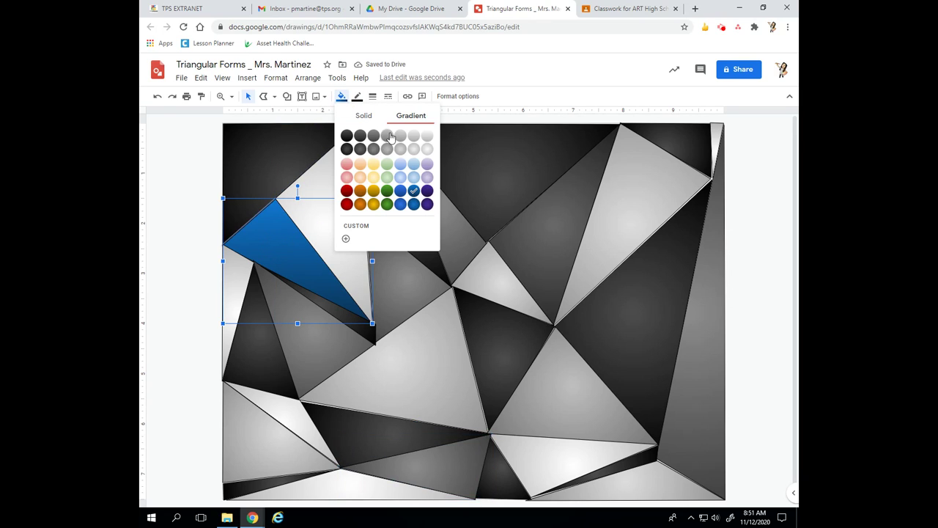
{"action": "left_click", "coordinate": [366, 150]}
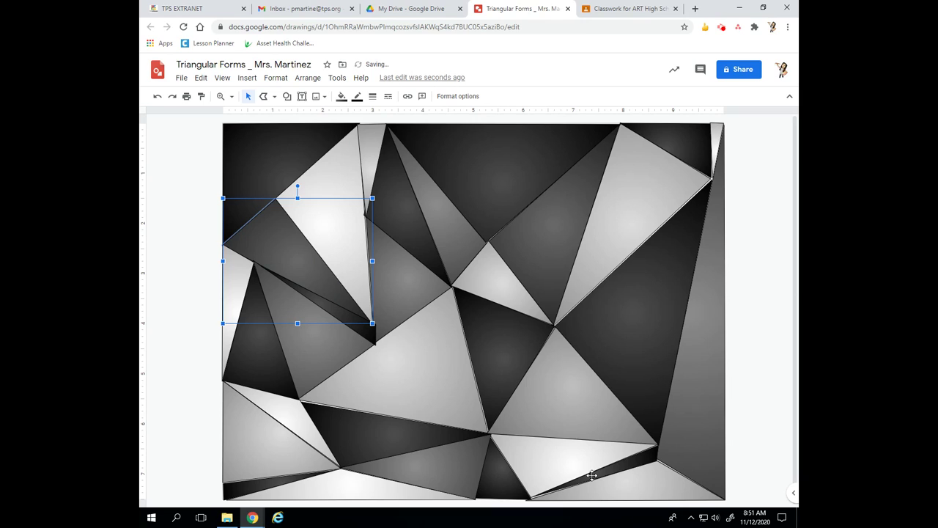
{"action": "left_click", "coordinate": [166, 399]}
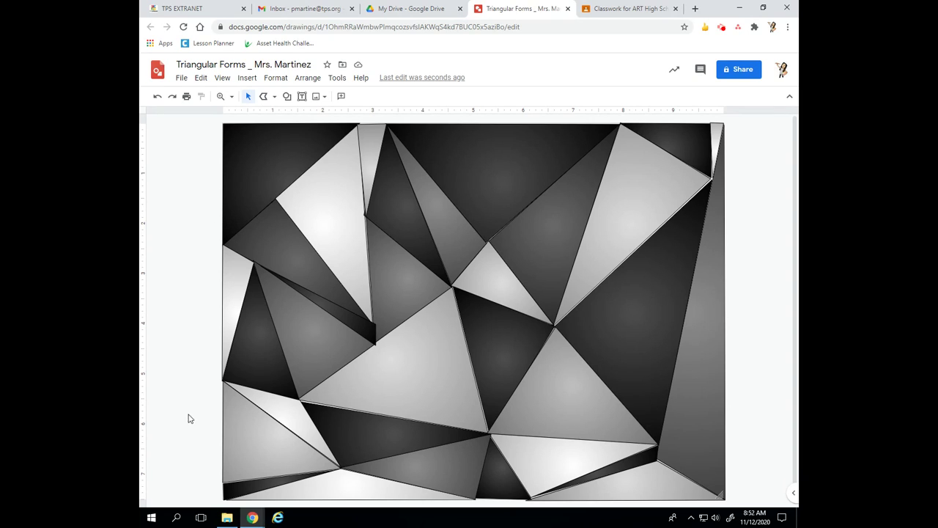
Shift the thin black sliver triangle slightly to correct its blunt end, undo the misplaced move, and deselect it
{"action": "left_click", "coordinate": [369, 327]}
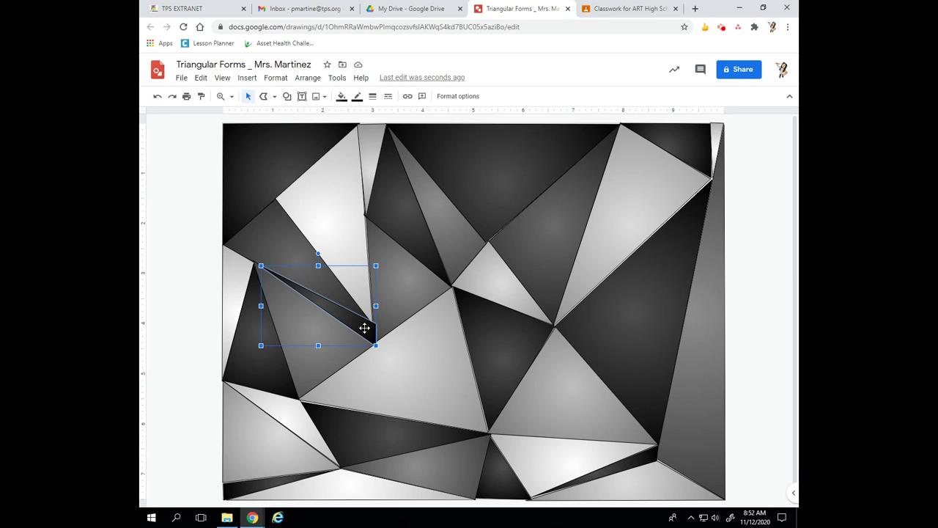
{"action": "left_click_drag", "start_coordinate": [376, 305], "coordinate": [361, 324]}
{"action": "left_click", "coordinate": [191, 298]}
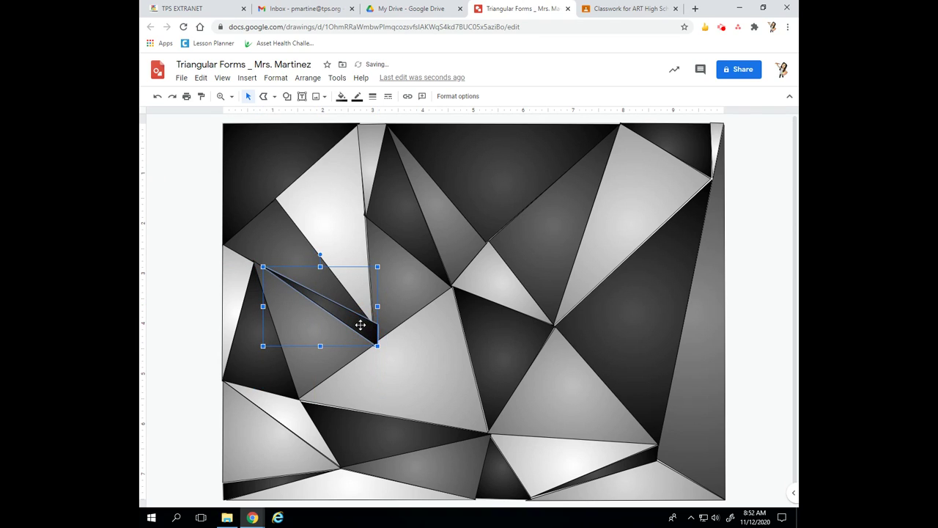
{"action": "left_click", "coordinate": [156, 96]}
{"action": "left_click", "coordinate": [183, 224]}
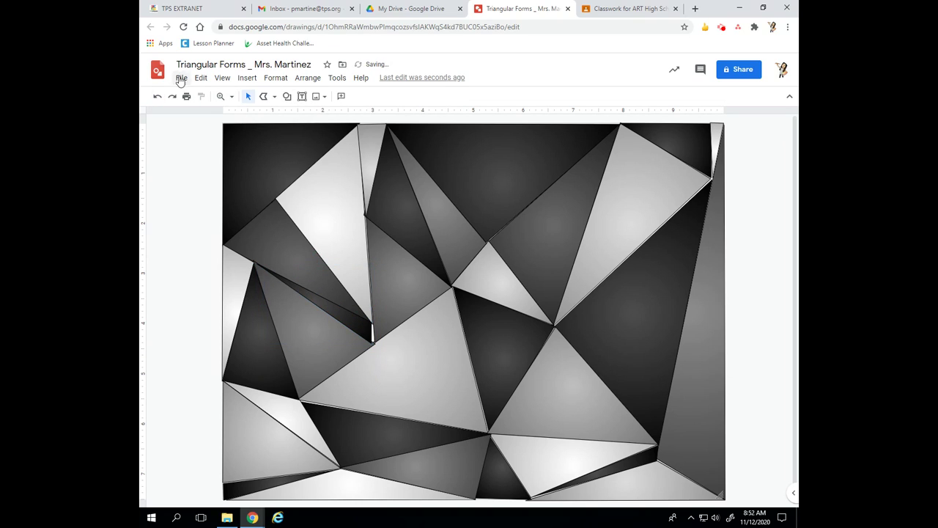
Undo the last change to the thin black sliver triangle and leave nothing selected
{"action": "left_click", "coordinate": [157, 96]}
{"action": "left_click", "coordinate": [184, 228]}
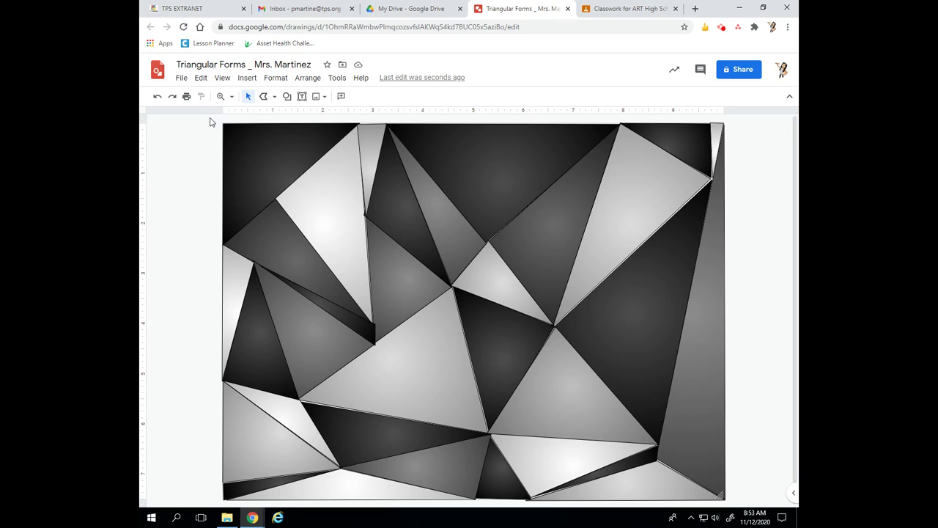
Select all the triangles on the canvas, make their borders transparent, and deselect them
{"action": "mouse_move", "coordinate": [210, 120]}
{"action": "left_mouse_down"}
{"action": "mouse_move", "coordinate": [675, 399]}
{"action": "mouse_move", "coordinate": [736, 508]}
{"action": "left_mouse_up"}
{"action": "mouse_move", "coordinate": [218, 119]}
{"action": "left_mouse_down"}
{"action": "mouse_move", "coordinate": [677, 435]}
{"action": "mouse_move", "coordinate": [737, 498]}
{"action": "mouse_move", "coordinate": [712, 490]}
{"action": "left_mouse_up"}
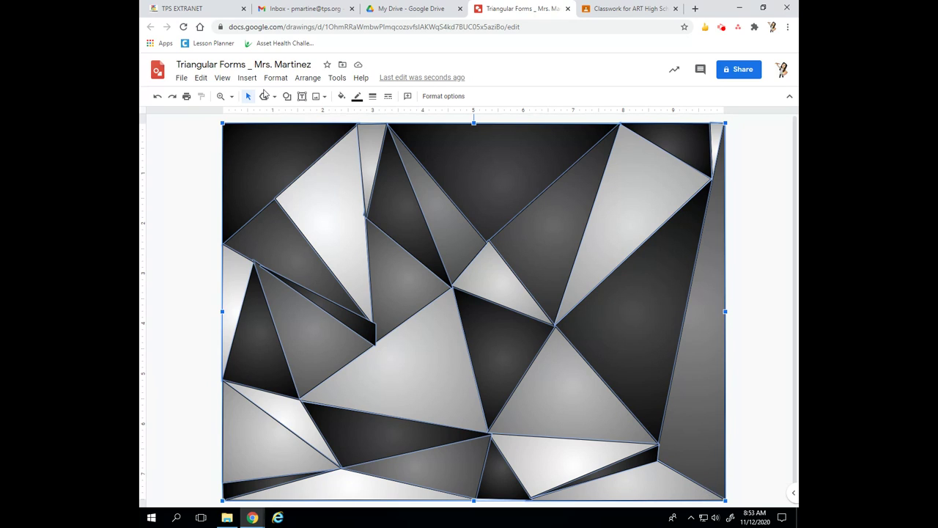
{"action": "left_click", "coordinate": [357, 99]}
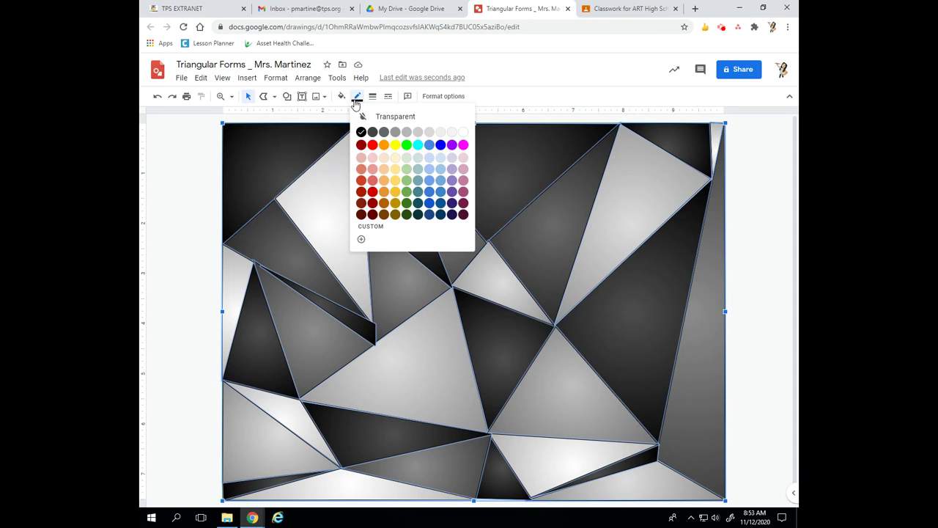
{"action": "left_click", "coordinate": [363, 117]}
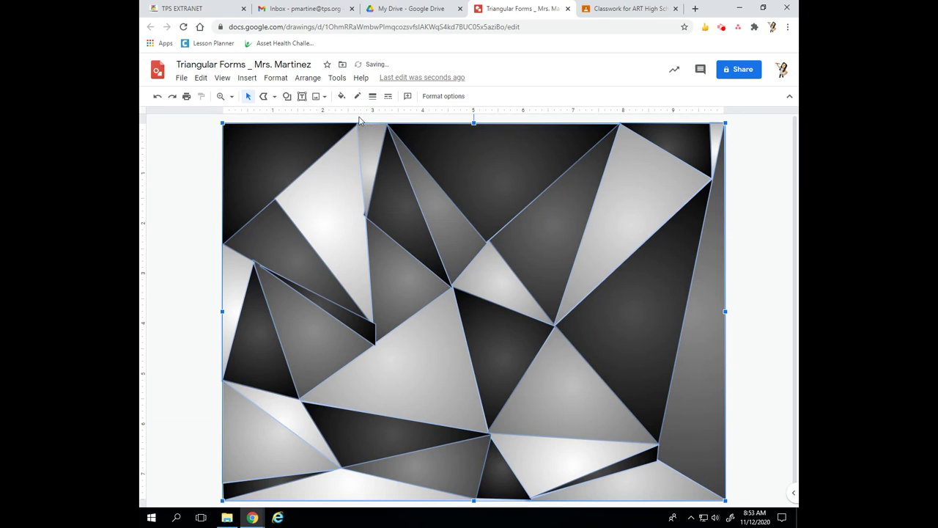
{"action": "left_click", "coordinate": [168, 138]}
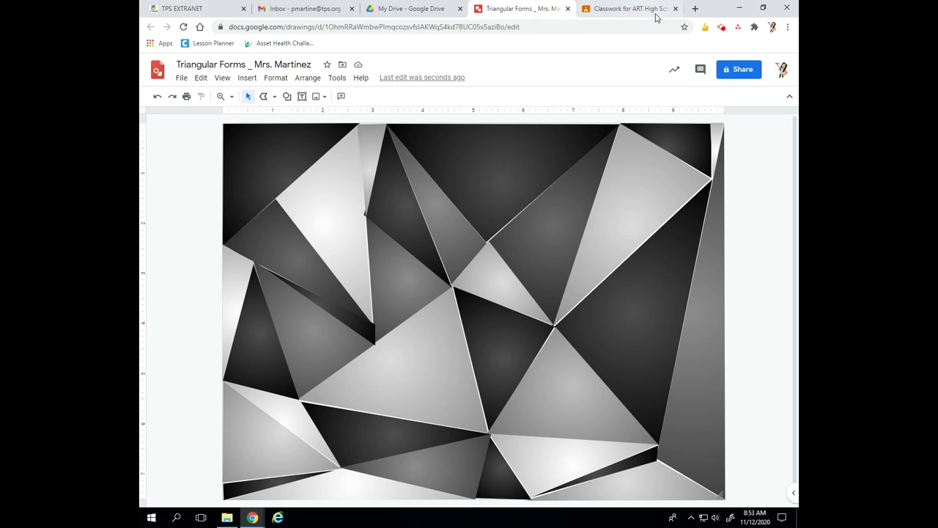
{"action": "left_click", "coordinate": [738, 28]}
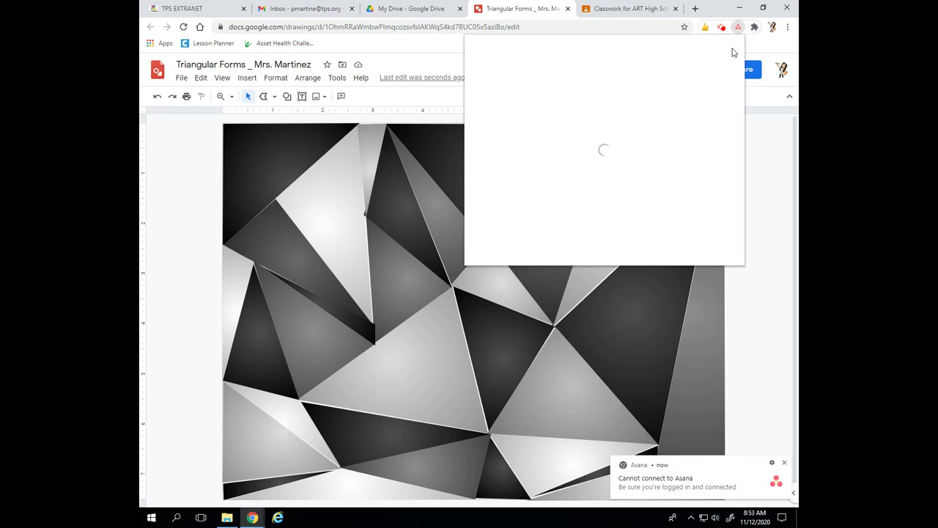
{"action": "left_click", "coordinate": [755, 27]}
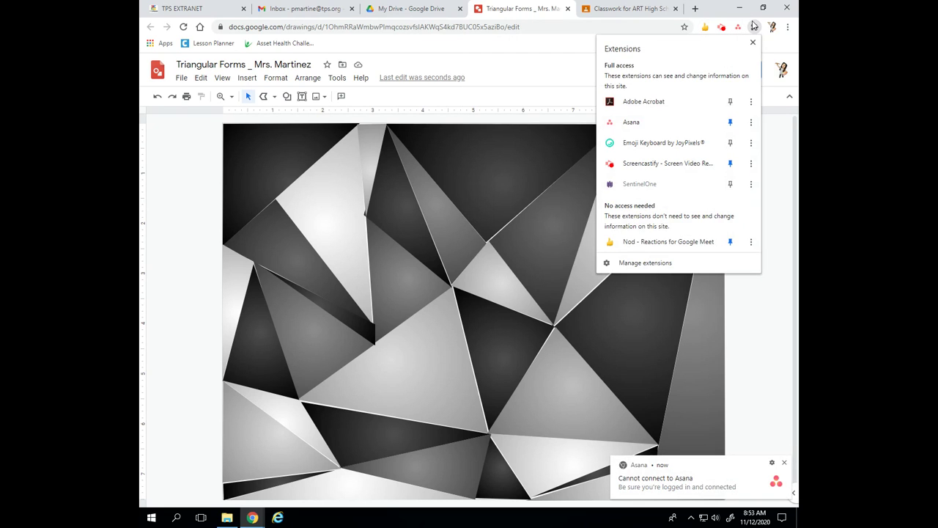